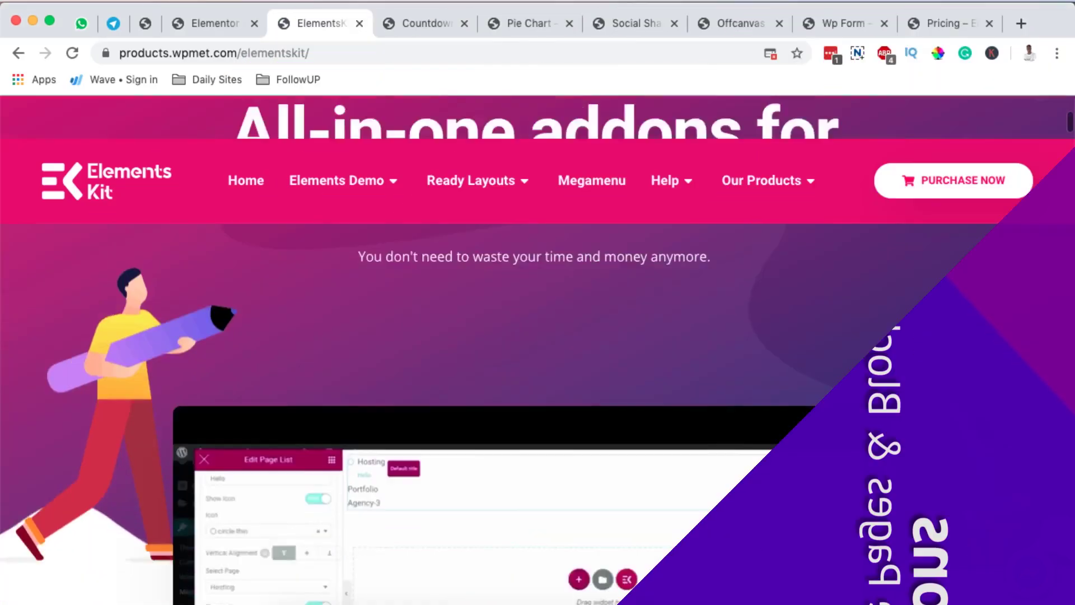
Switch to the WordPress dashboard and search for "elements kit" on the Add Plugins page
{"action": "scroll", "coordinate": [1003, 439], "scroll_direction": "up", "scroll_amount": 5}
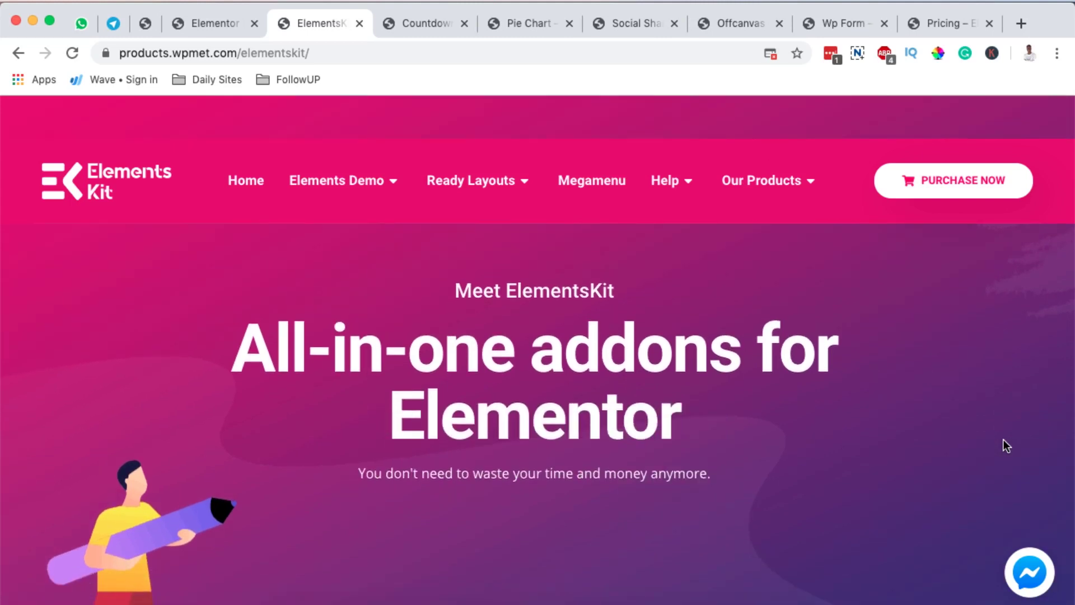
{"action": "left_click", "coordinate": [140, 29]}
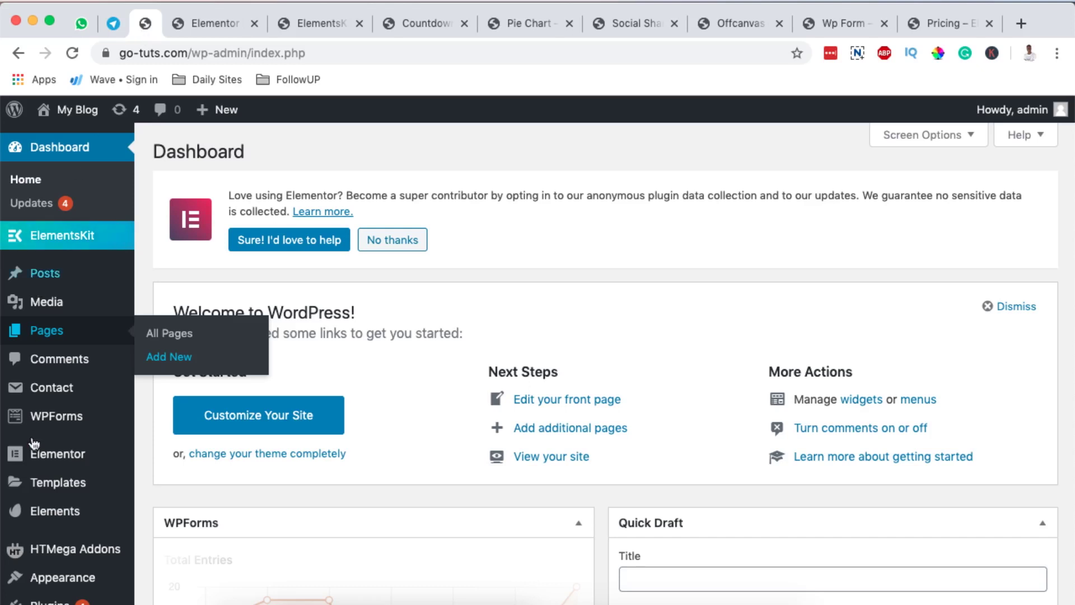
{"action": "scroll", "coordinate": [48, 448], "scroll_direction": "down", "scroll_amount": 3}
{"action": "mouse_move", "coordinate": [17, 526]}
{"action": "left_click", "coordinate": [166, 547]}
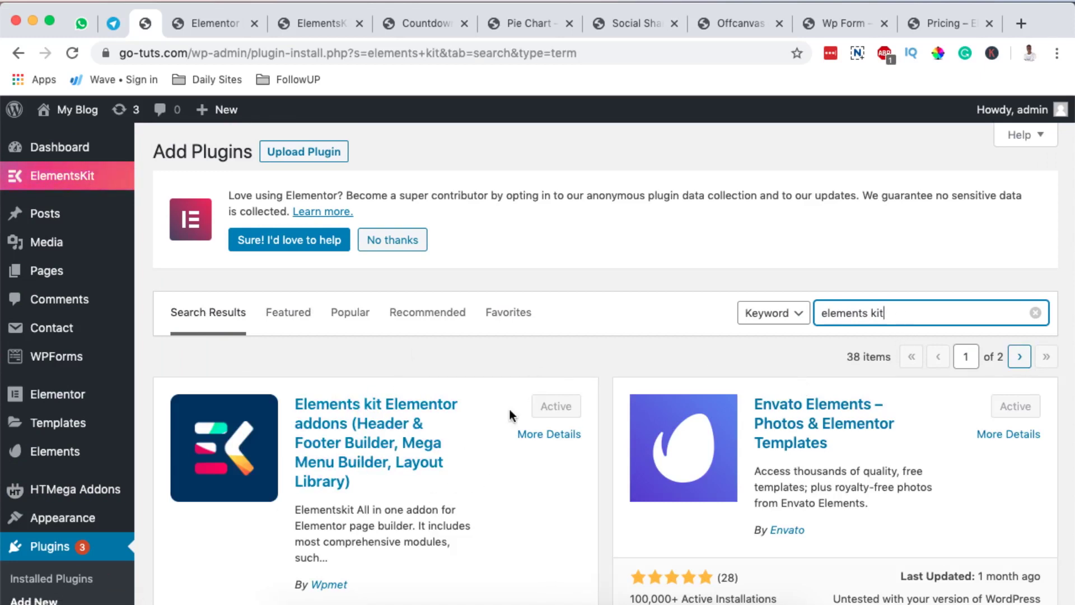
{"action": "scroll", "coordinate": [525, 506], "scroll_direction": "down", "scroll_amount": 1}
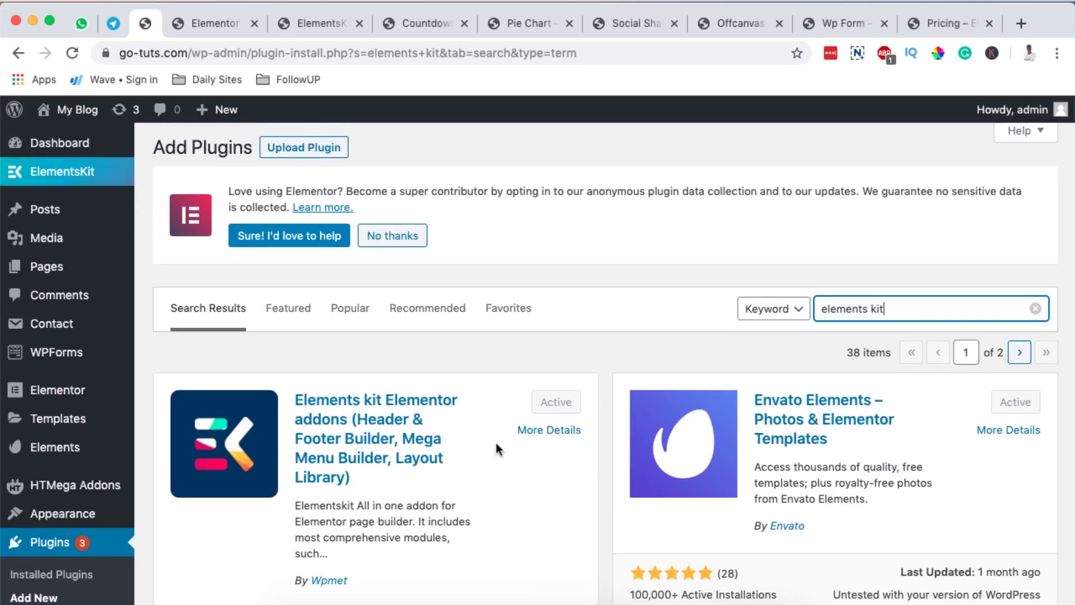
Open the ElementsKit settings page and look over its Dashboard section
{"action": "mouse_move", "coordinate": [72, 171]}
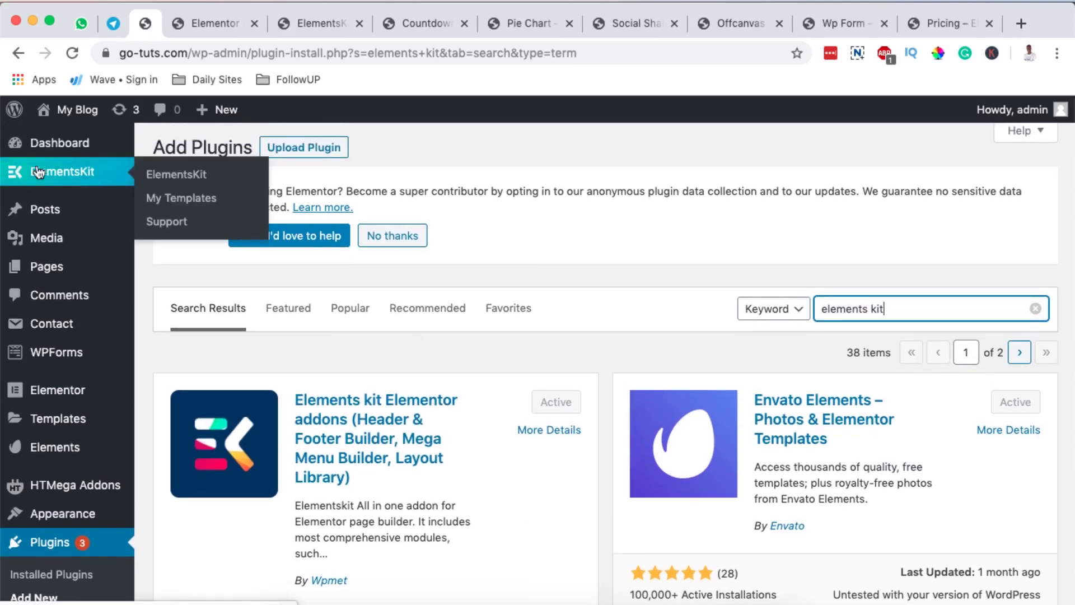
{"action": "key", "text": "Return"}
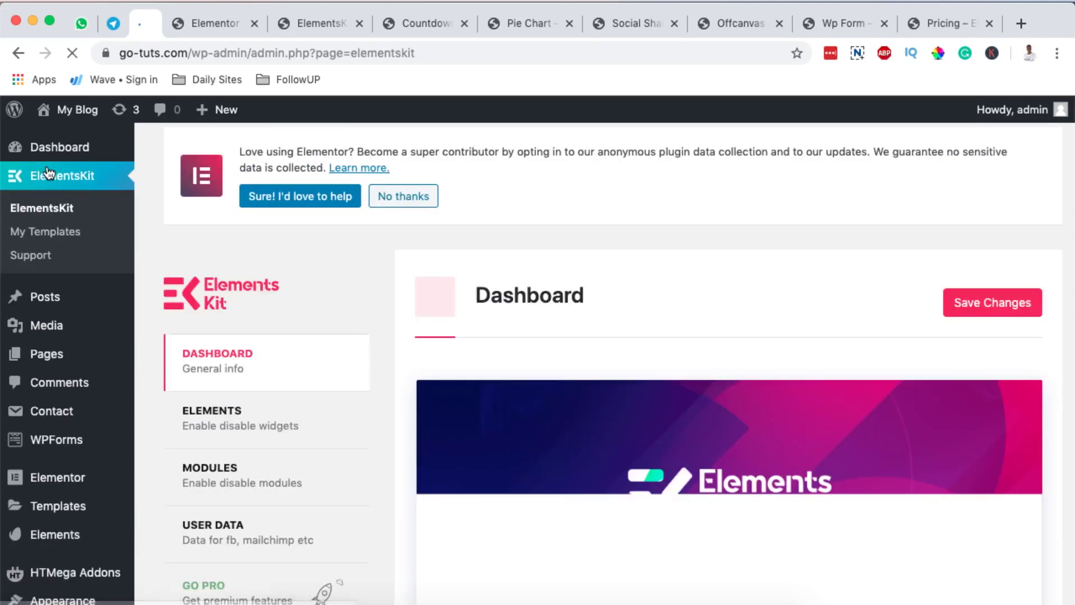
{"action": "scroll", "coordinate": [358, 312], "scroll_direction": "down", "scroll_amount": 5}
{"action": "scroll", "coordinate": [582, 330], "scroll_direction": "up", "scroll_amount": 5}
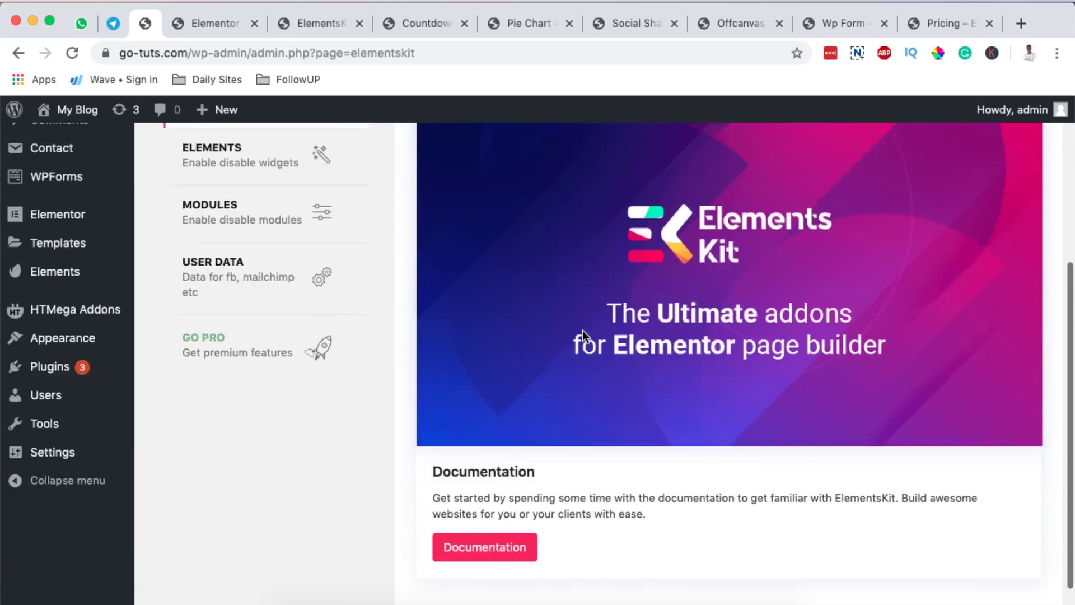
{"action": "scroll", "coordinate": [582, 331], "scroll_direction": "down", "scroll_amount": 5}
{"action": "scroll", "coordinate": [571, 434], "scroll_direction": "up", "scroll_amount": 5}
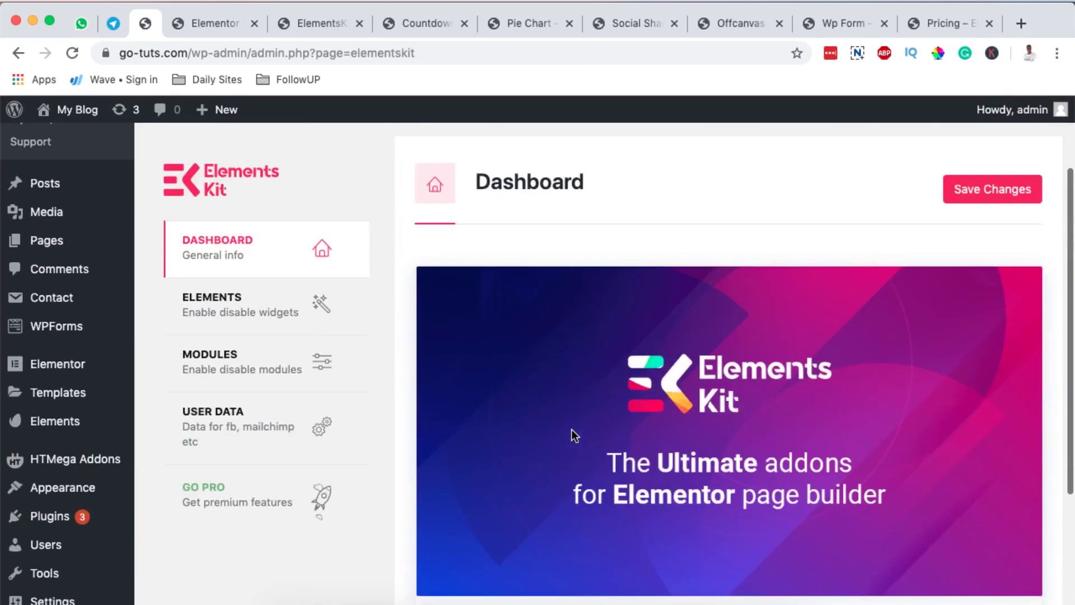
Examine the full list of ElementsKit widgets in the Elements section, followed by the Modules and User Data settings
{"action": "left_click", "coordinate": [228, 309]}
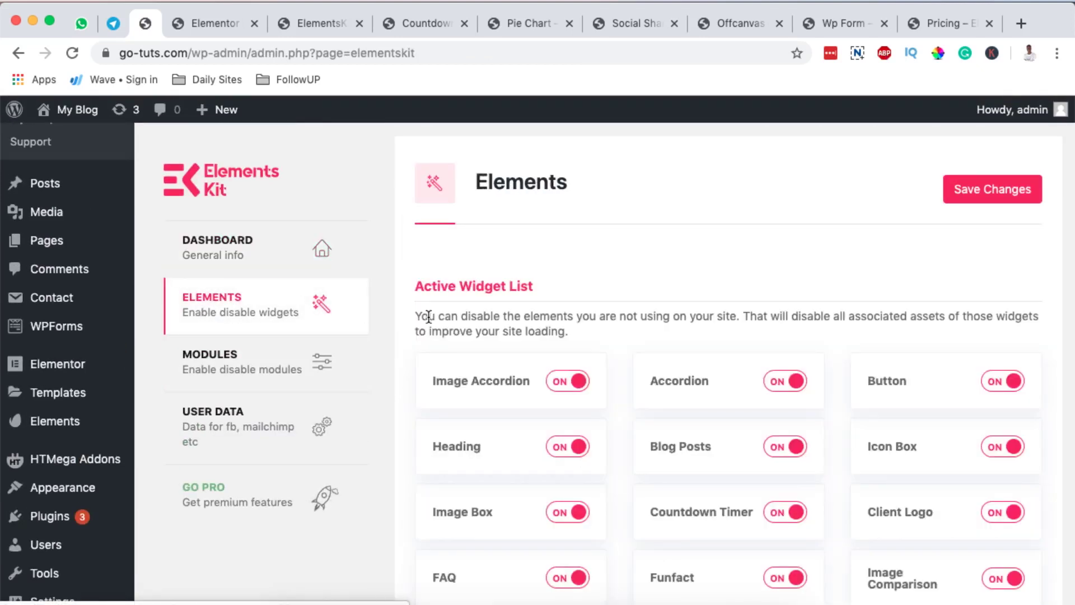
{"action": "scroll", "coordinate": [428, 316], "scroll_direction": "down", "scroll_amount": 3}
{"action": "scroll", "coordinate": [432, 317], "scroll_direction": "down", "scroll_amount": 15}
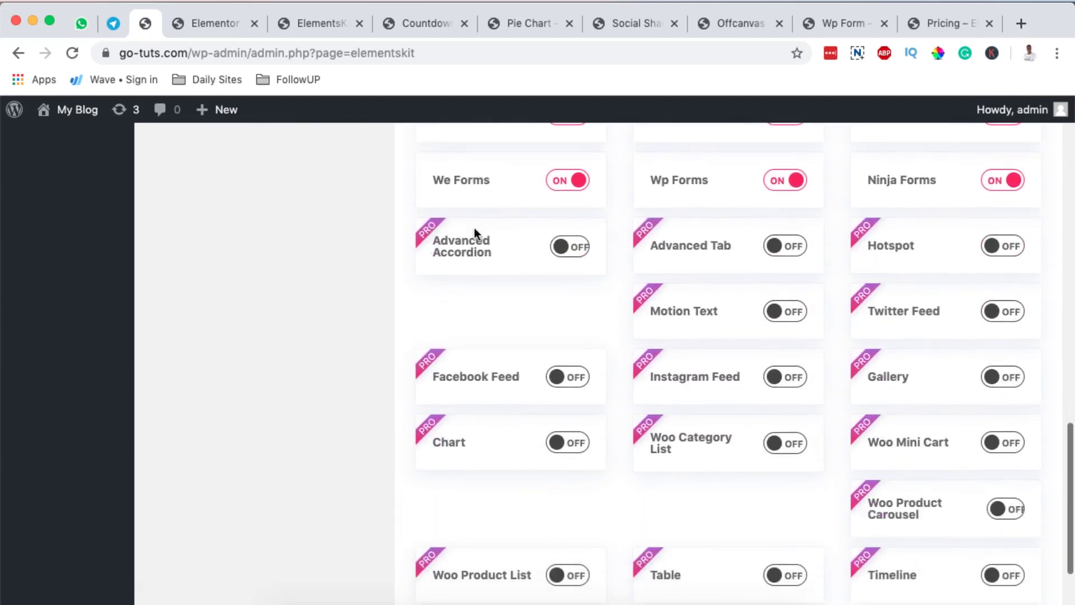
{"action": "scroll", "coordinate": [863, 269], "scroll_direction": "down", "scroll_amount": 3}
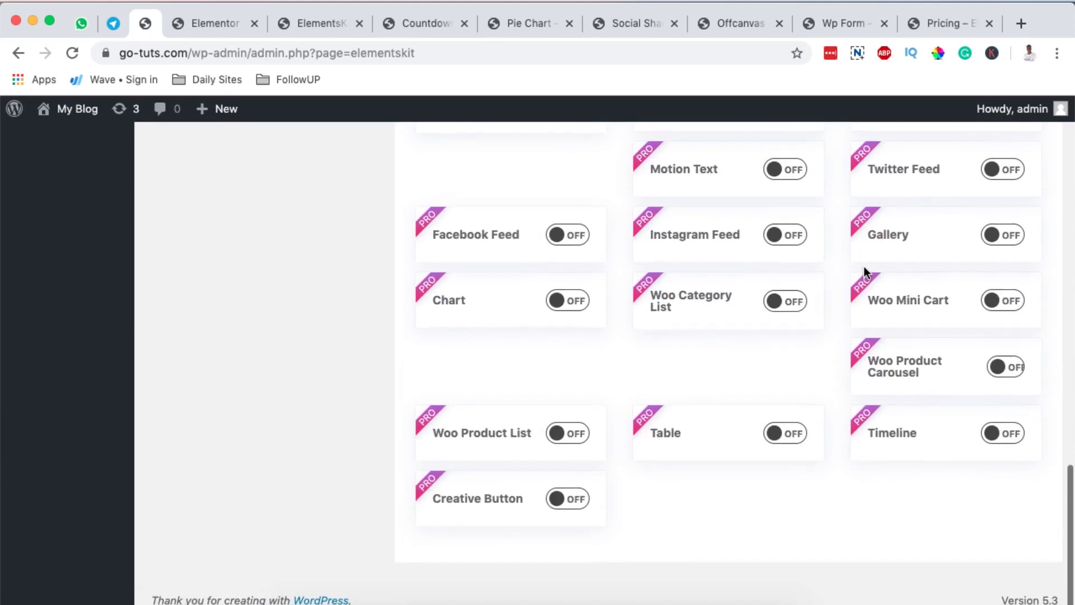
{"action": "scroll", "coordinate": [864, 266], "scroll_direction": "up", "scroll_amount": 18}
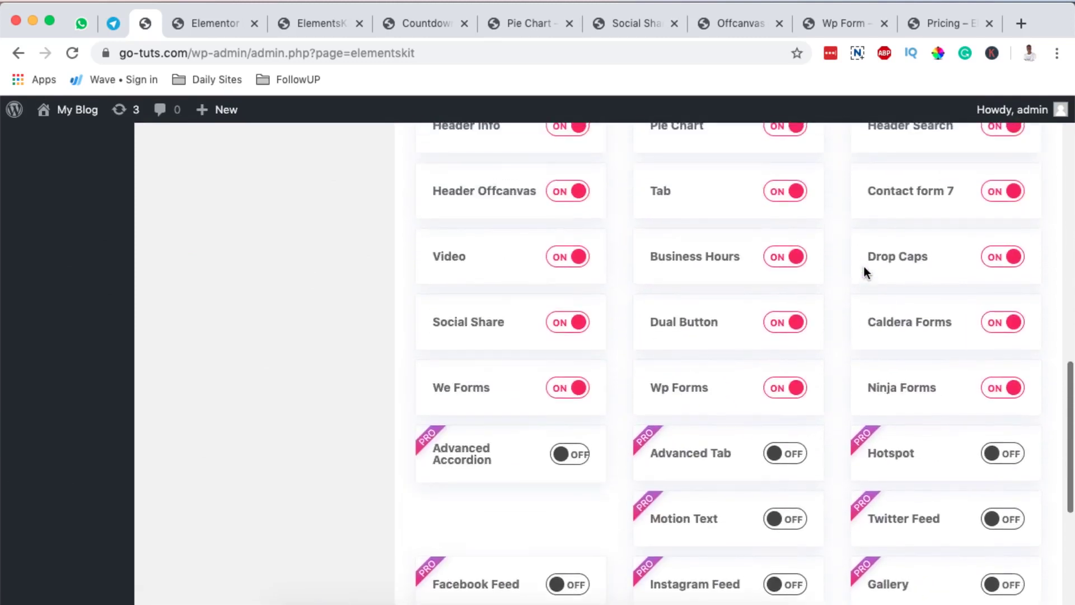
{"action": "scroll", "coordinate": [863, 266], "scroll_direction": "up", "scroll_amount": 3}
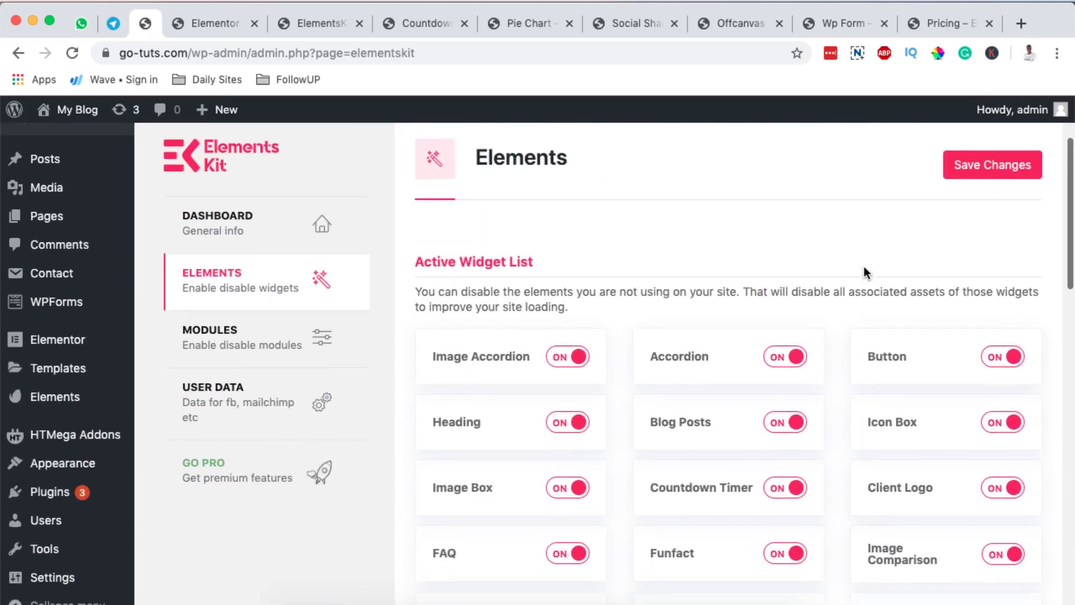
{"action": "scroll", "coordinate": [863, 267], "scroll_direction": "down", "scroll_amount": 3}
{"action": "scroll", "coordinate": [863, 266], "scroll_direction": "up", "scroll_amount": 1}
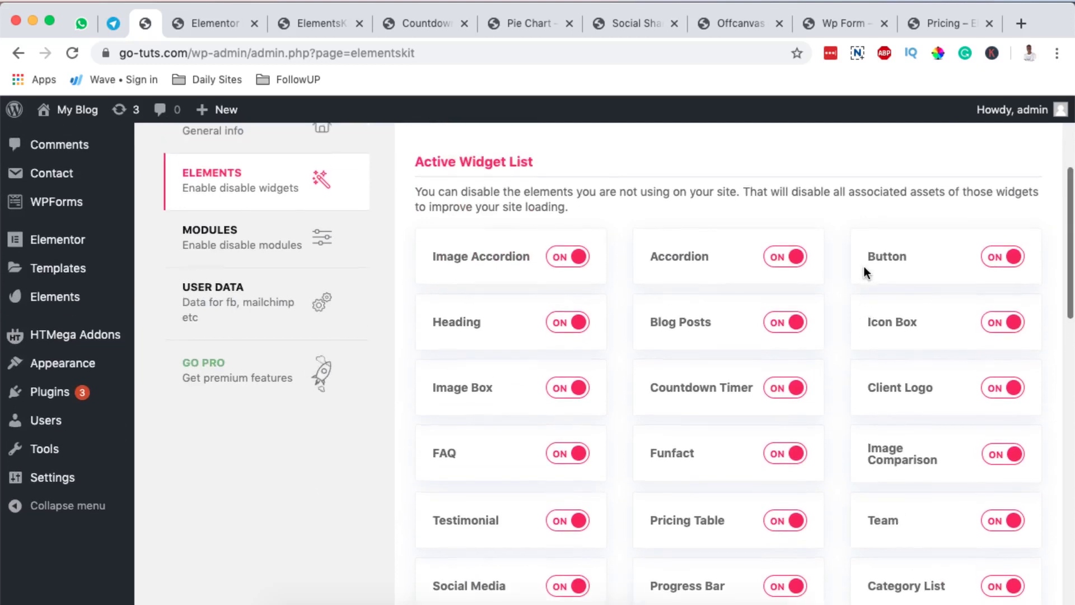
{"action": "scroll", "coordinate": [863, 267], "scroll_direction": "down", "scroll_amount": 4}
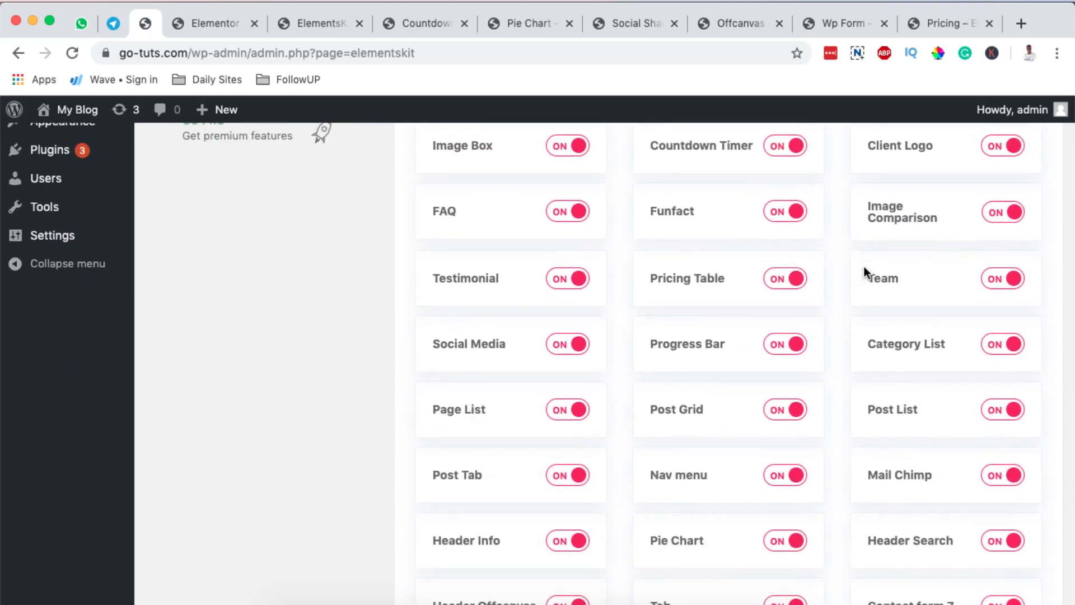
{"action": "scroll", "coordinate": [863, 267], "scroll_direction": "down", "scroll_amount": 2}
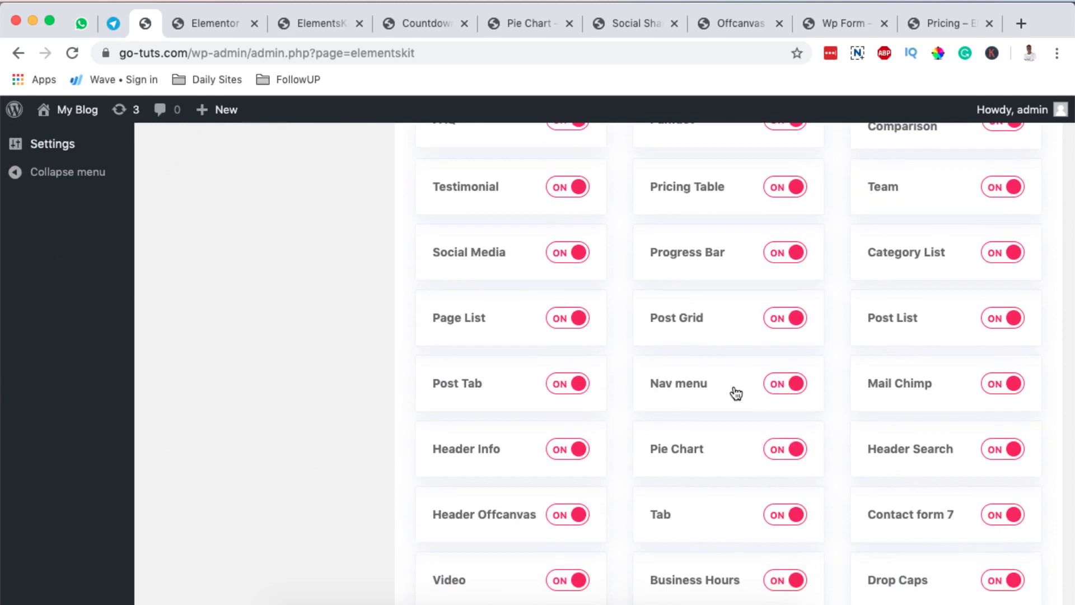
{"action": "scroll", "coordinate": [918, 455], "scroll_direction": "up", "scroll_amount": 4}
{"action": "scroll", "coordinate": [471, 470], "scroll_direction": "down", "scroll_amount": 7}
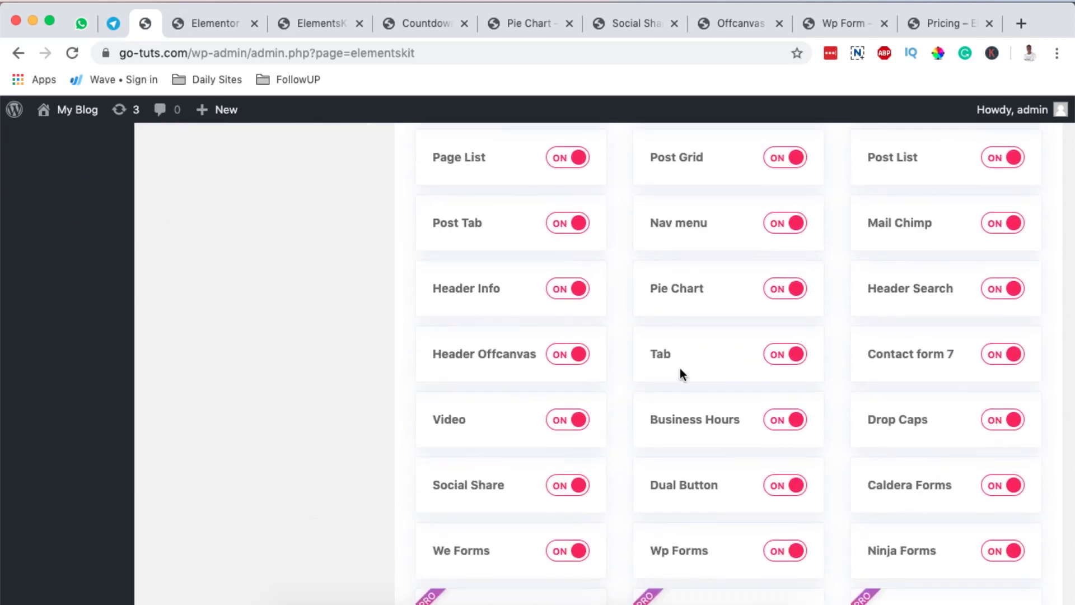
{"action": "scroll", "coordinate": [679, 374], "scroll_direction": "up", "scroll_amount": 1}
{"action": "scroll", "coordinate": [674, 347], "scroll_direction": "up", "scroll_amount": 3}
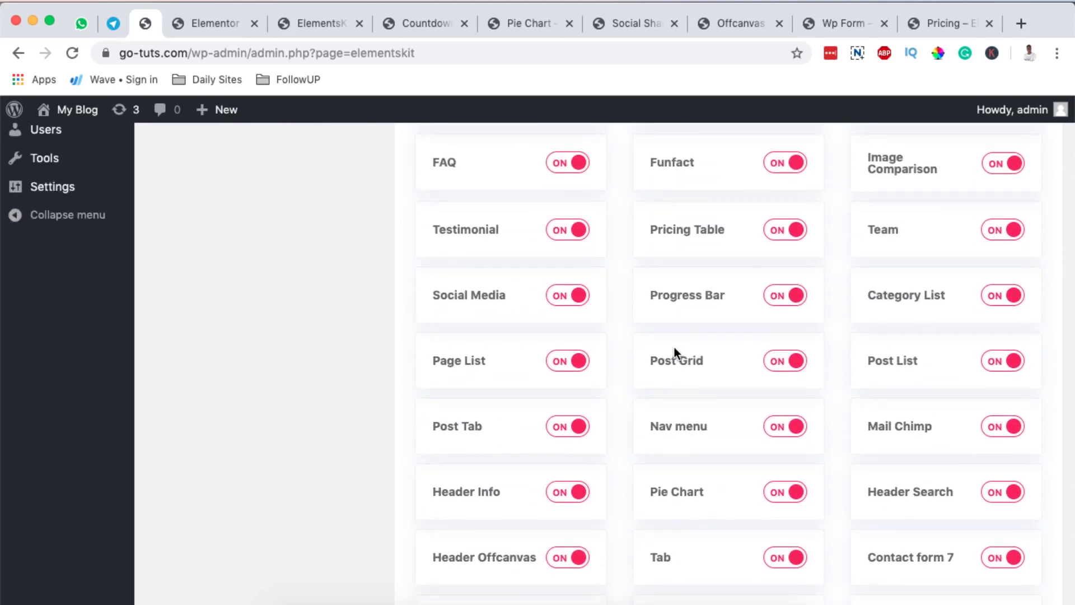
{"action": "scroll", "coordinate": [673, 347], "scroll_direction": "up", "scroll_amount": 7}
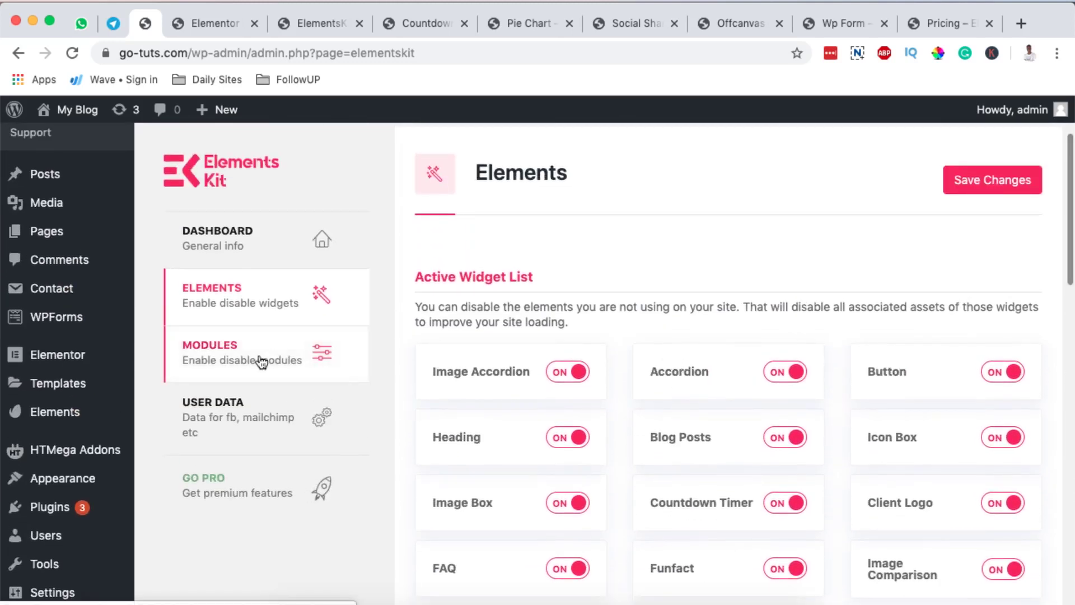
{"action": "left_click", "coordinate": [259, 361]}
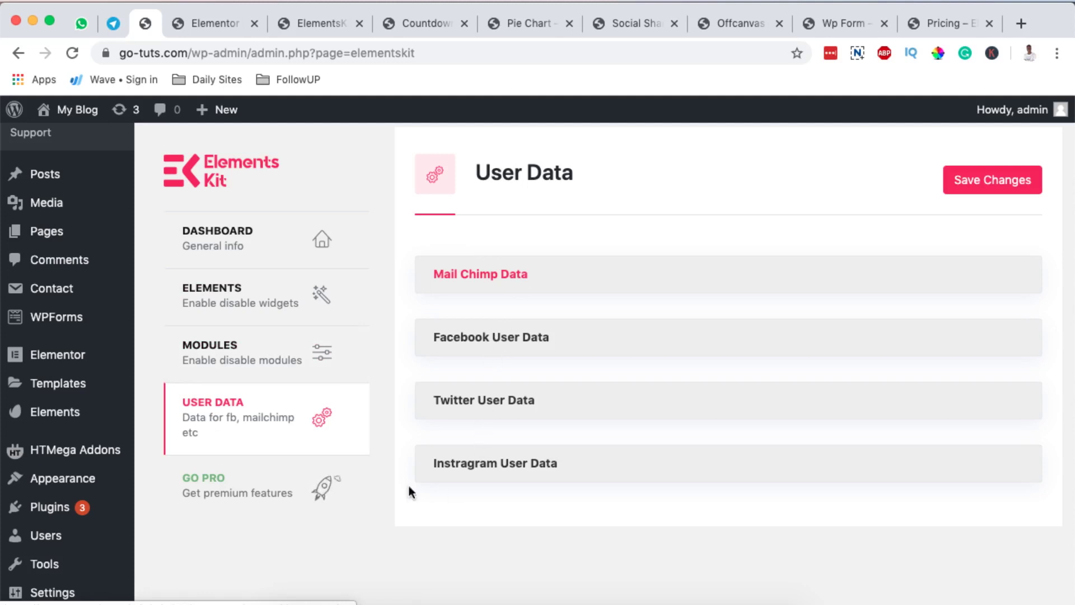
Add a new WordPress page in a separate browser tab and title it "Demo"
{"action": "scroll", "coordinate": [240, 477], "scroll_direction": "up", "scroll_amount": 5}
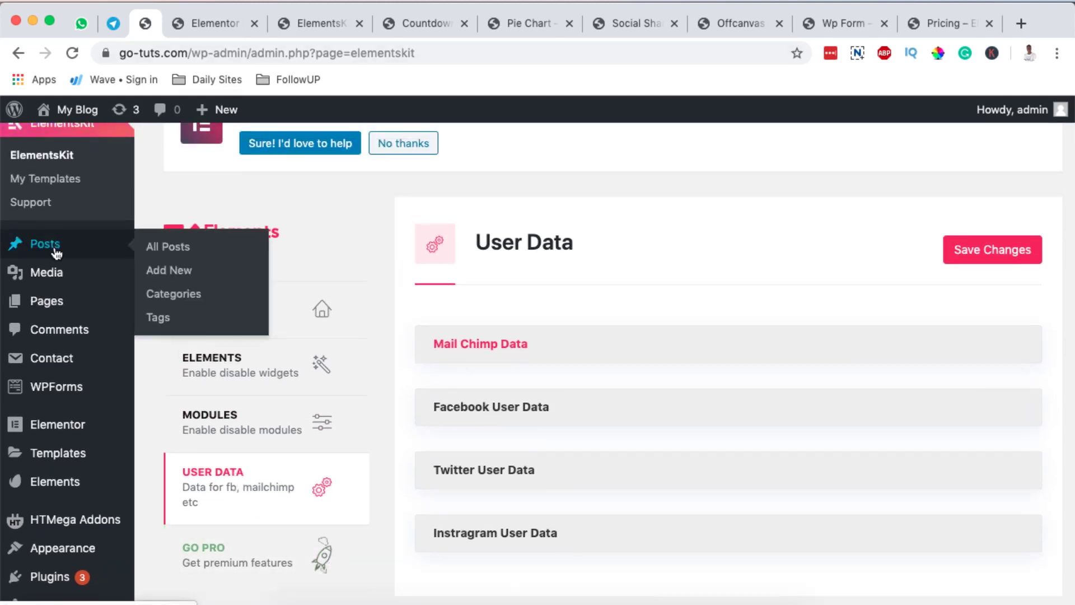
{"action": "left_click", "coordinate": [168, 379], "text": "super"}
{"action": "left_click", "coordinate": [208, 22]}
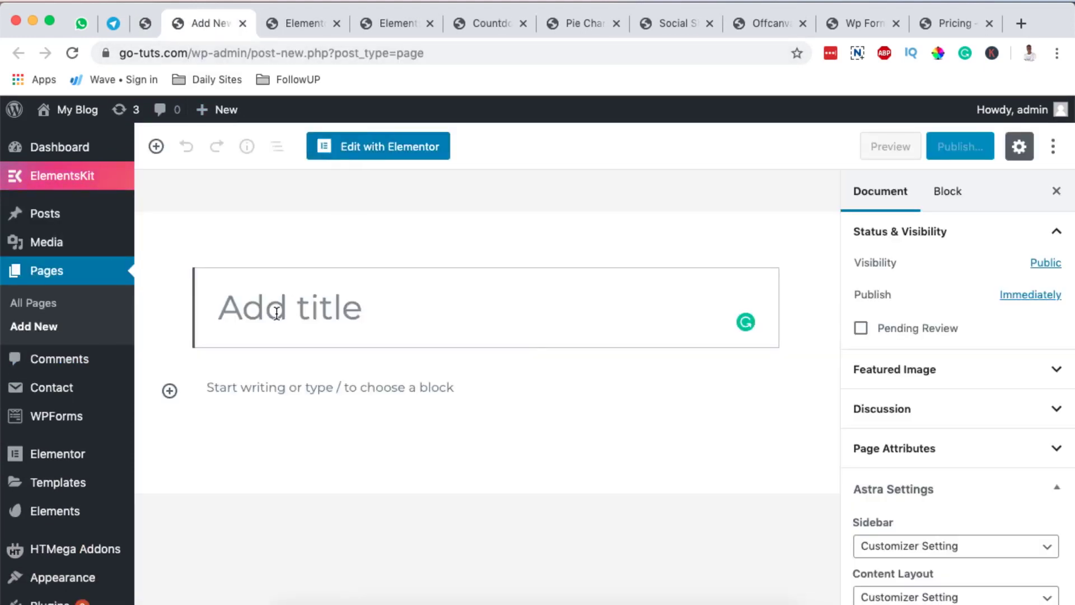
{"action": "type", "text": "Deome"}
{"action": "key", "text": "BackSpace"}
{"action": "key", "text": "BackSpace"}
{"action": "key", "text": "BackSpace"}
{"action": "type", "text": "mo"}
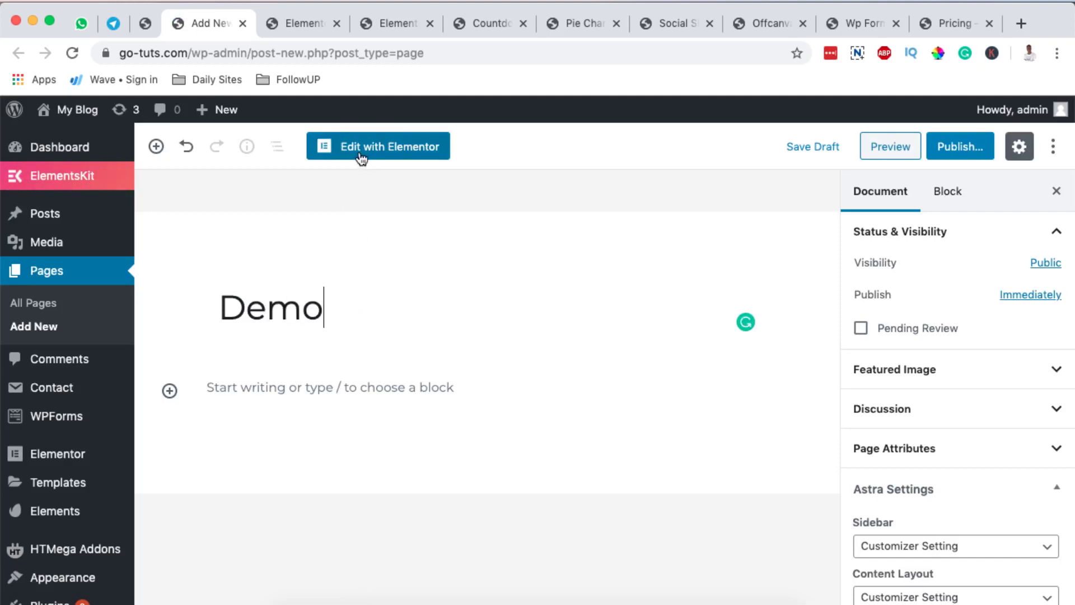
Open the Demo page in the Elementor editor and set its page layout to Elementor Full Width
{"action": "left_click", "coordinate": [361, 155]}
{"action": "scroll", "coordinate": [482, 421], "scroll_direction": "down", "scroll_amount": 3}
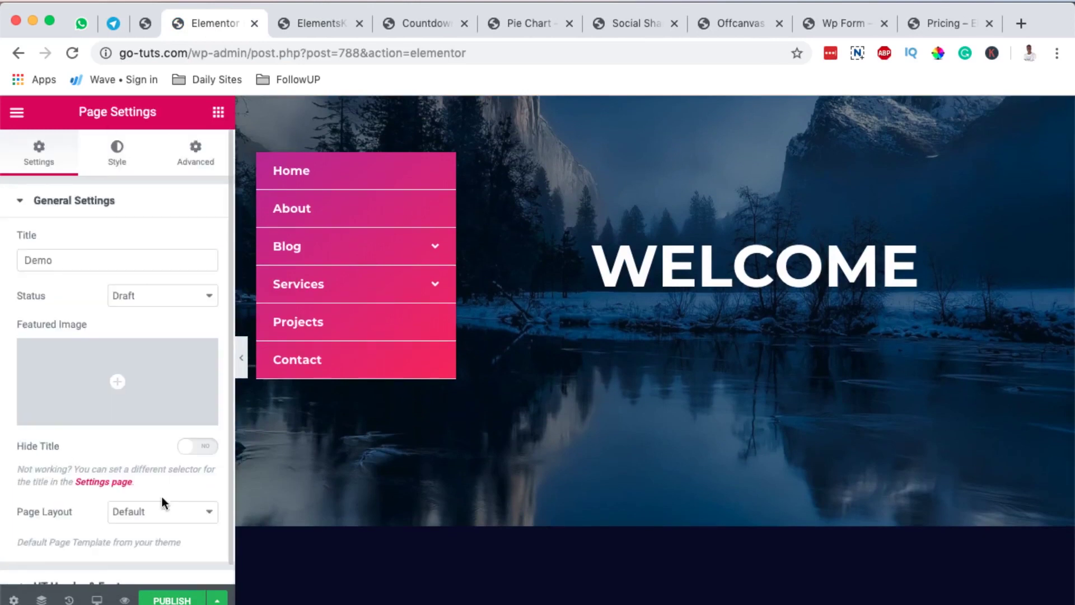
{"action": "left_click", "coordinate": [160, 511]}
{"action": "left_click", "coordinate": [149, 540]}
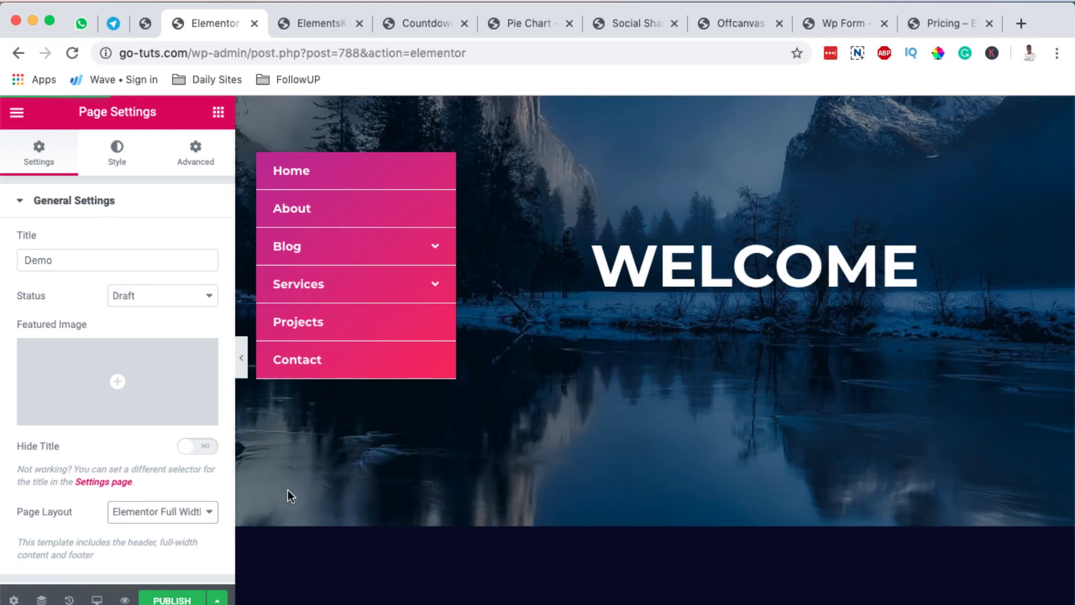
Open the ElementsKit template library from the page's empty widget area and view its ready pages, headers and footers
{"action": "scroll", "coordinate": [288, 489], "scroll_direction": "down", "scroll_amount": 5}
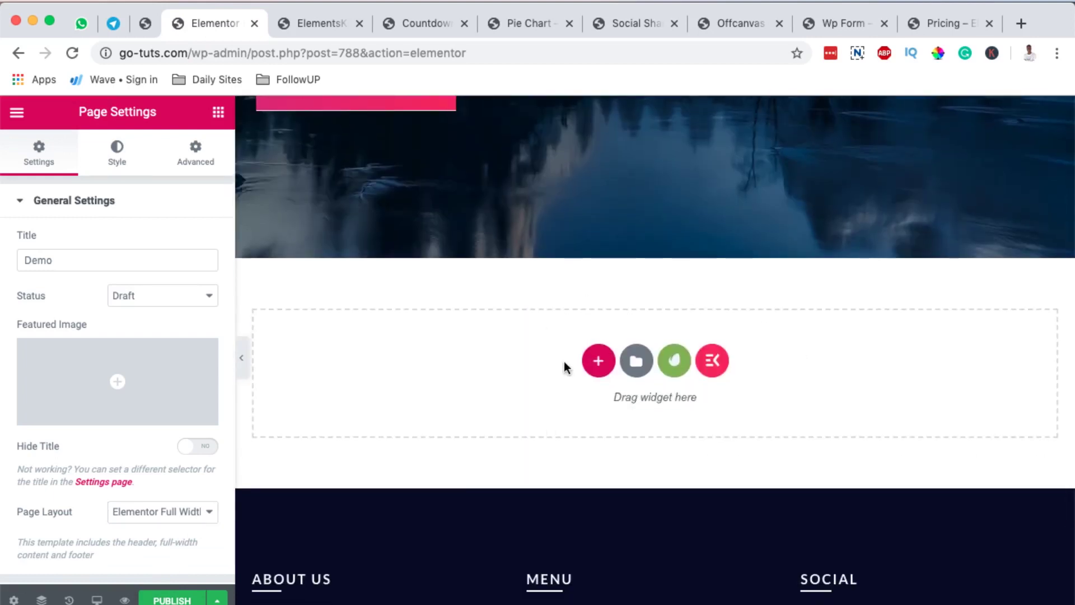
{"action": "left_click", "coordinate": [712, 361]}
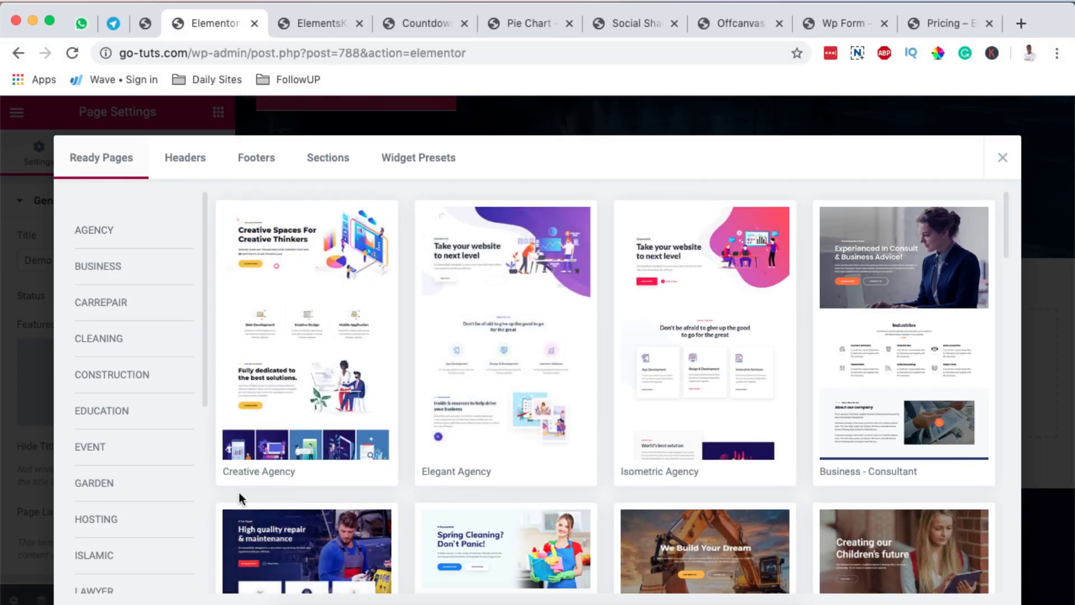
{"action": "left_click", "coordinate": [178, 166]}
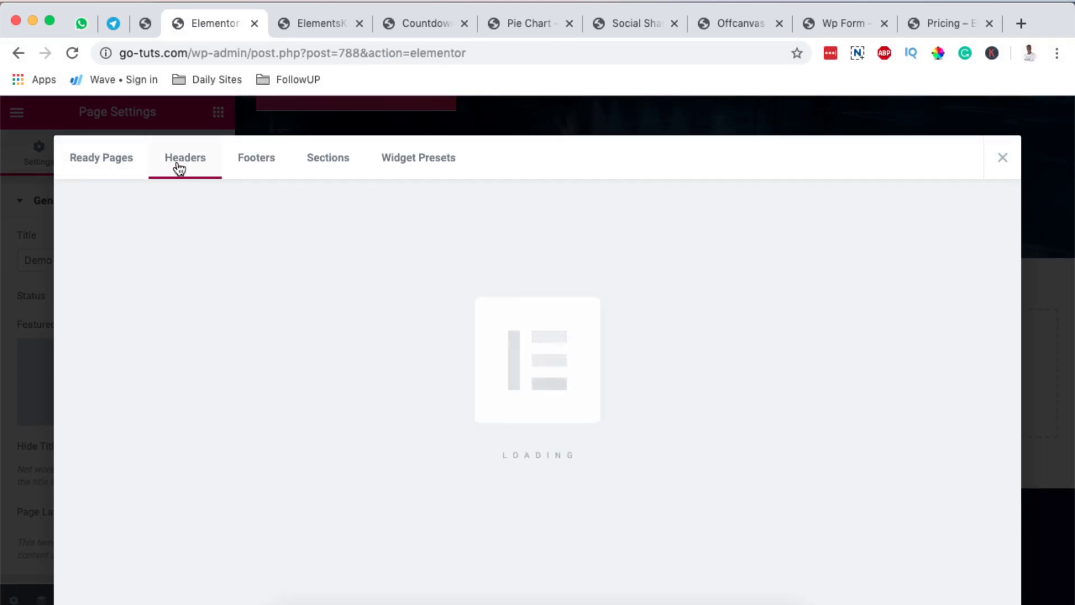
{"action": "left_click", "coordinate": [254, 159]}
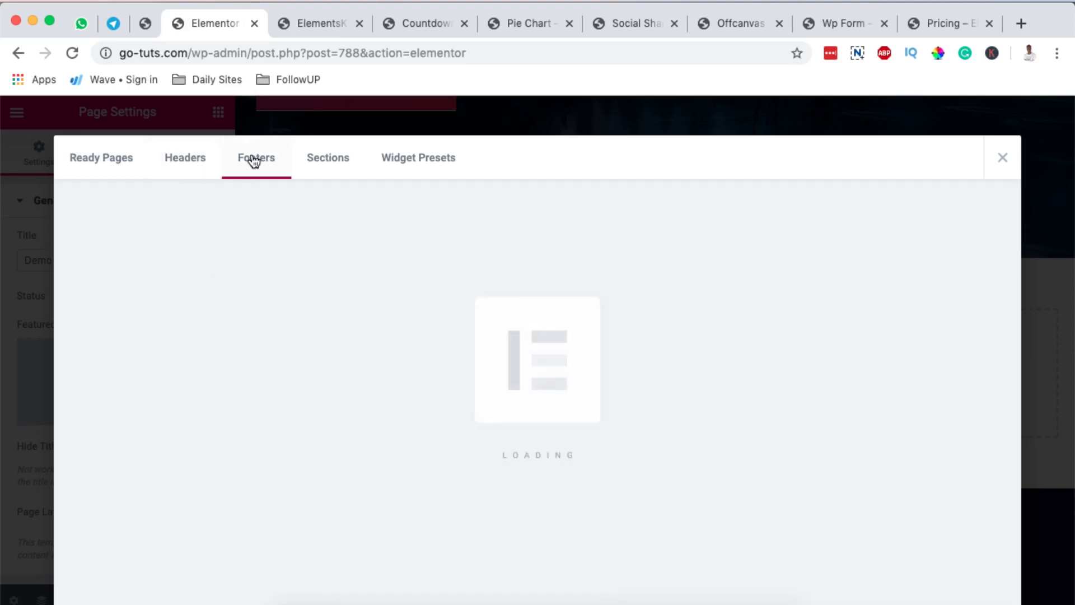
Browse the library's ready-made section templates and open the widget presets
{"action": "left_click", "coordinate": [330, 168]}
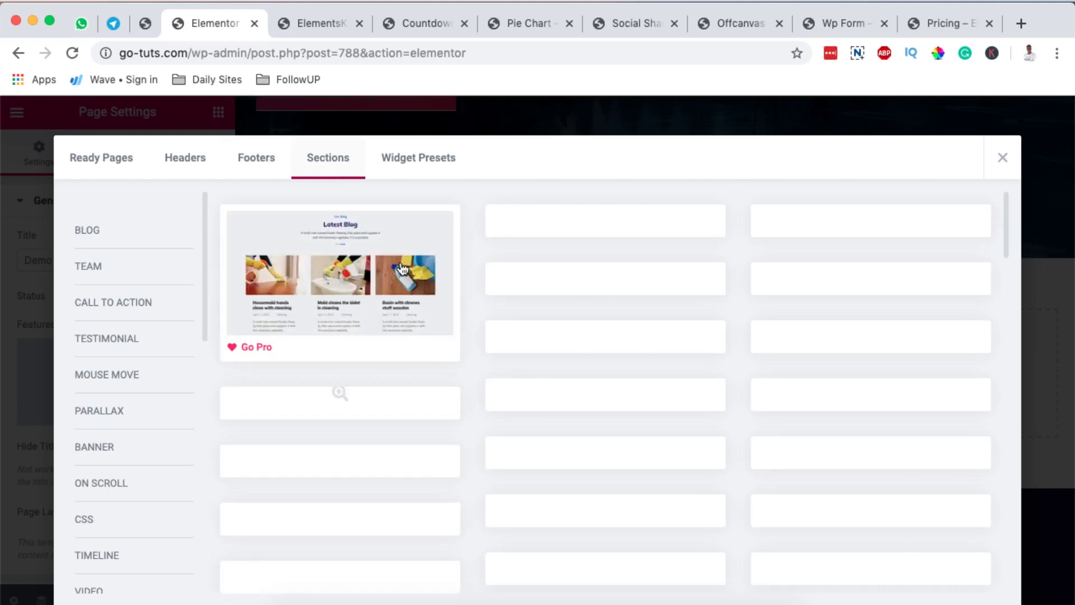
{"action": "scroll", "coordinate": [502, 451], "scroll_direction": "down", "scroll_amount": 10}
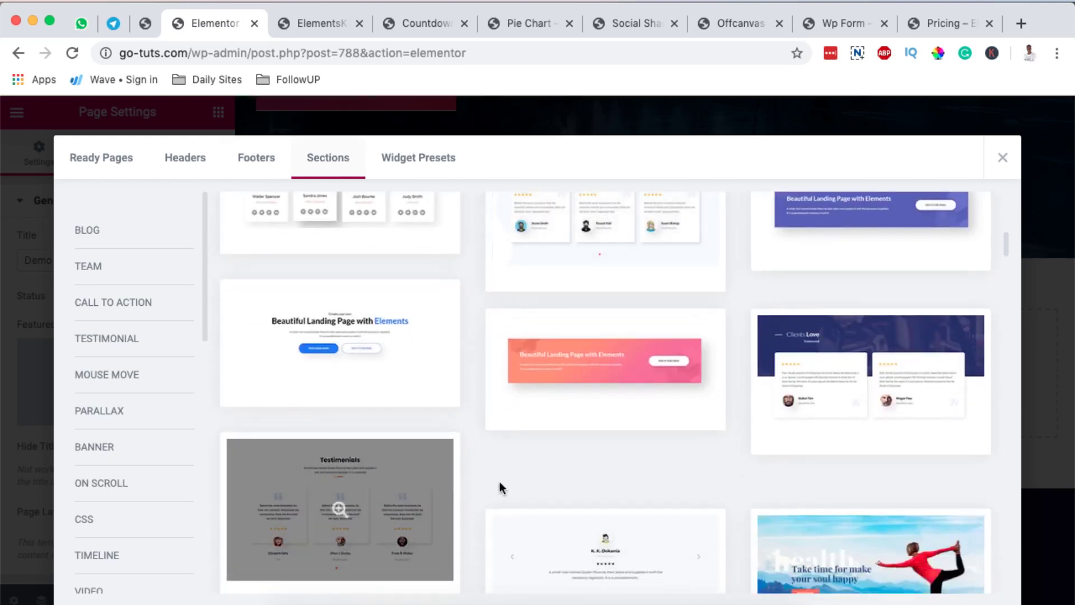
{"action": "scroll", "coordinate": [525, 482], "scroll_direction": "down", "scroll_amount": 3}
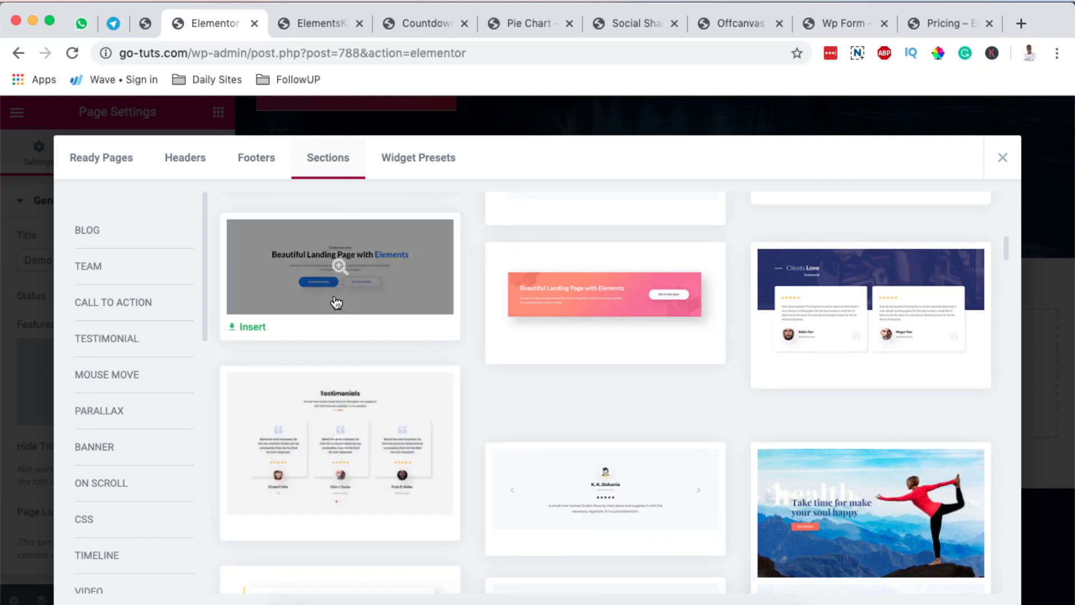
{"action": "scroll", "coordinate": [562, 504], "scroll_direction": "down", "scroll_amount": 5}
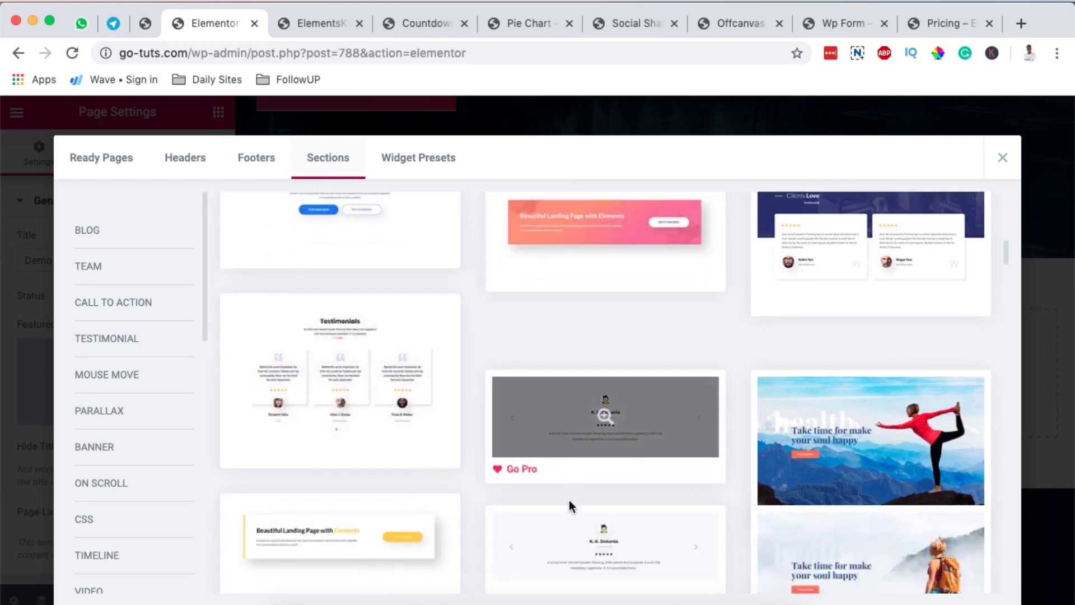
{"action": "scroll", "coordinate": [569, 499], "scroll_direction": "up", "scroll_amount": 6}
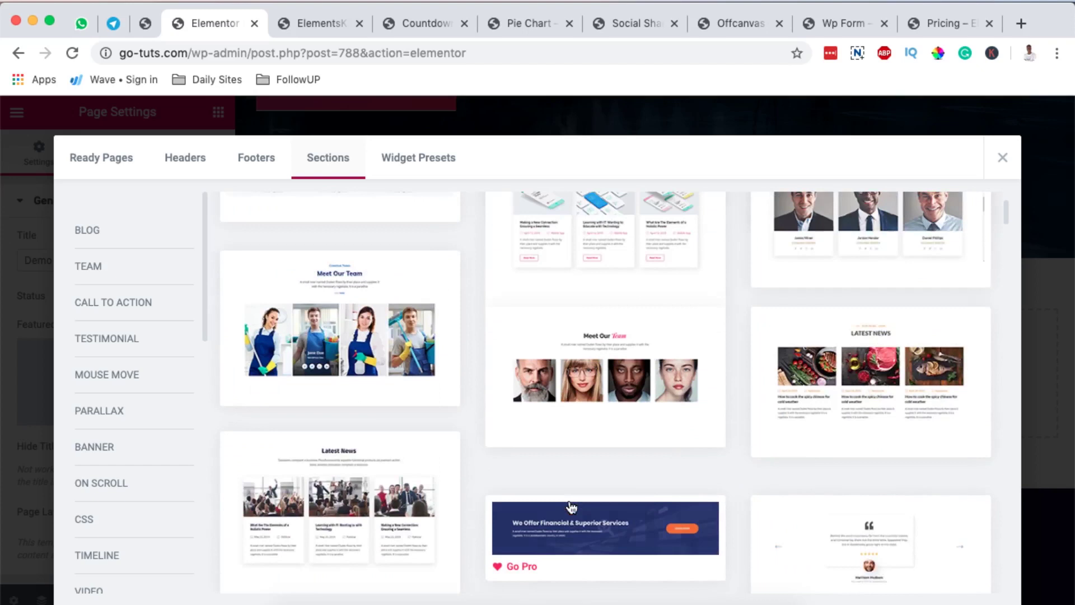
{"action": "left_click", "coordinate": [420, 162]}
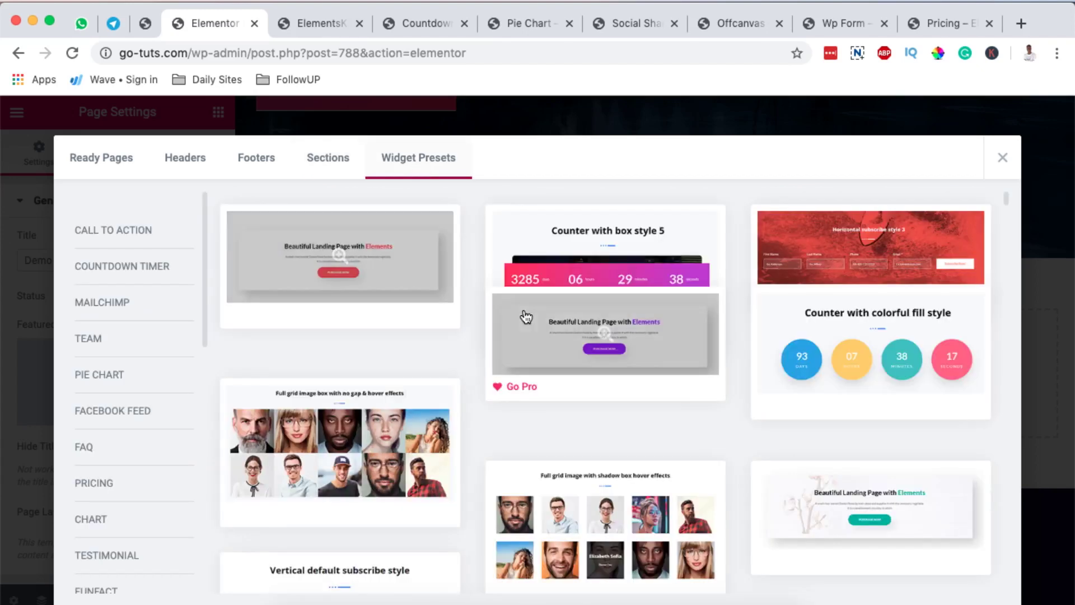
Look through the widget presets and filter them to the Pie Chart category
{"action": "scroll", "coordinate": [620, 343], "scroll_direction": "down", "scroll_amount": 3}
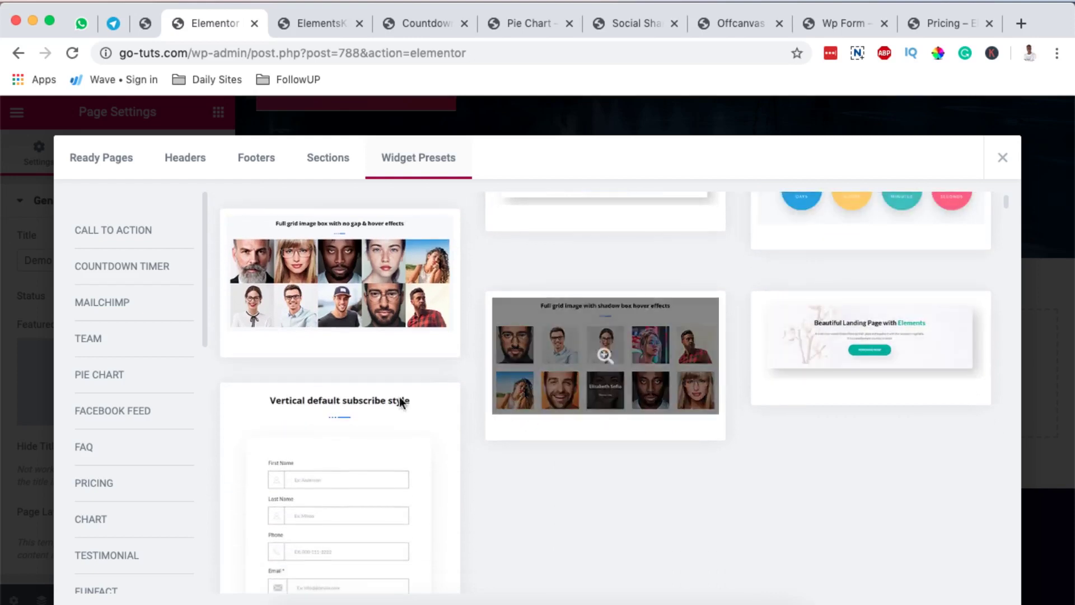
{"action": "scroll", "coordinate": [401, 401], "scroll_direction": "down", "scroll_amount": 8}
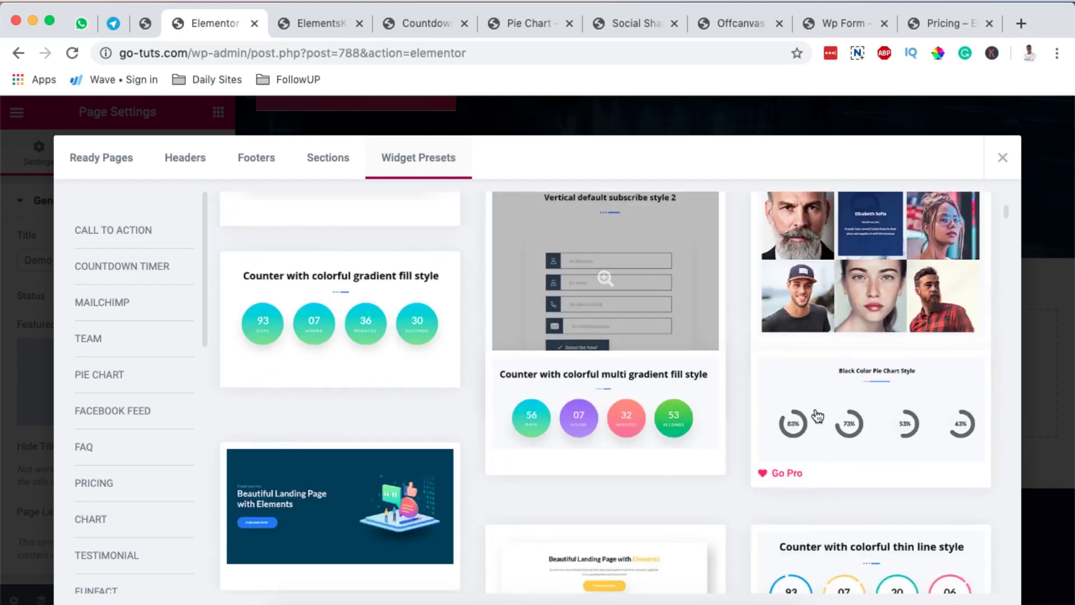
{"action": "scroll", "coordinate": [815, 414], "scroll_direction": "down", "scroll_amount": 10}
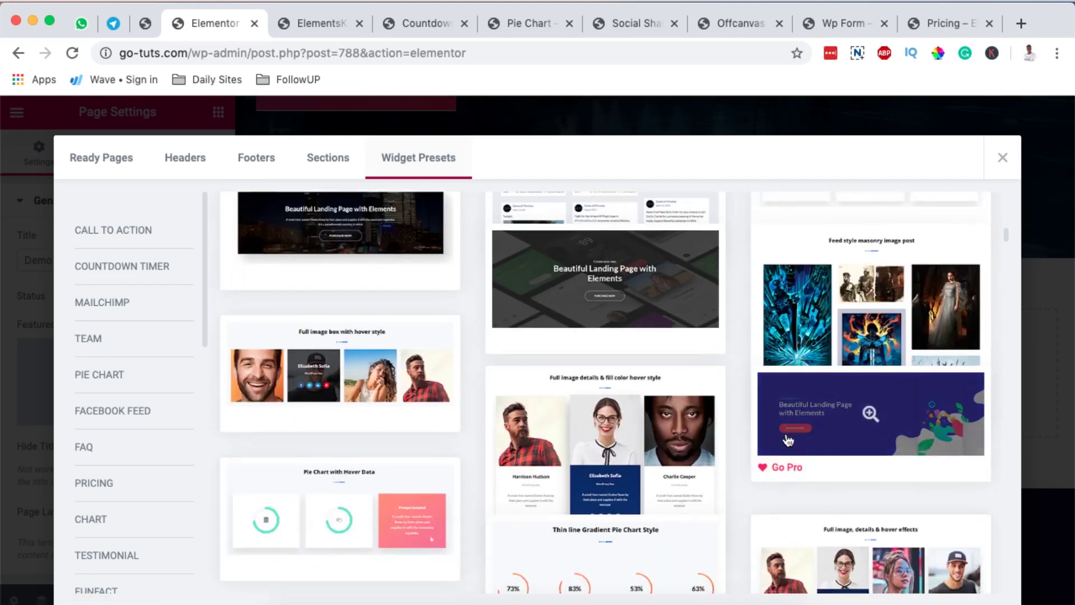
{"action": "scroll", "coordinate": [787, 439], "scroll_direction": "down", "scroll_amount": 10}
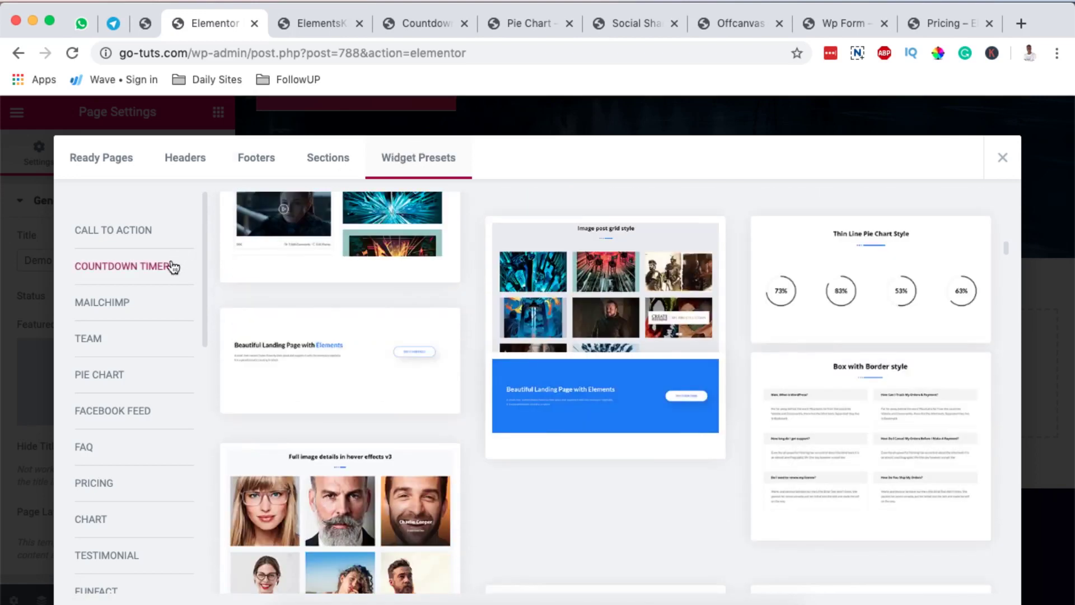
{"action": "scroll", "coordinate": [136, 469], "scroll_direction": "down", "scroll_amount": 1}
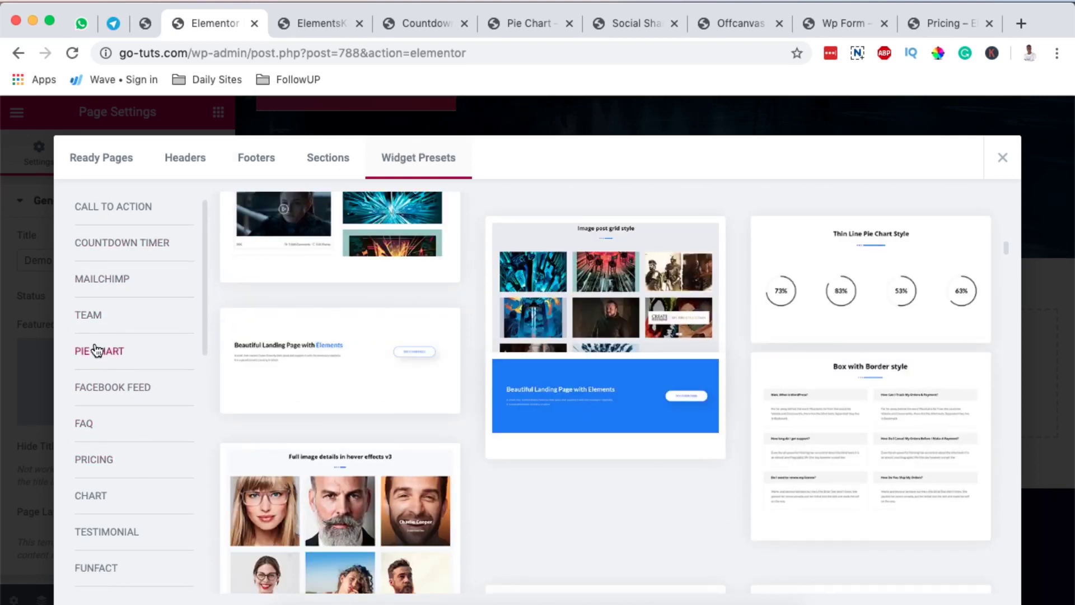
{"action": "left_click", "coordinate": [97, 350]}
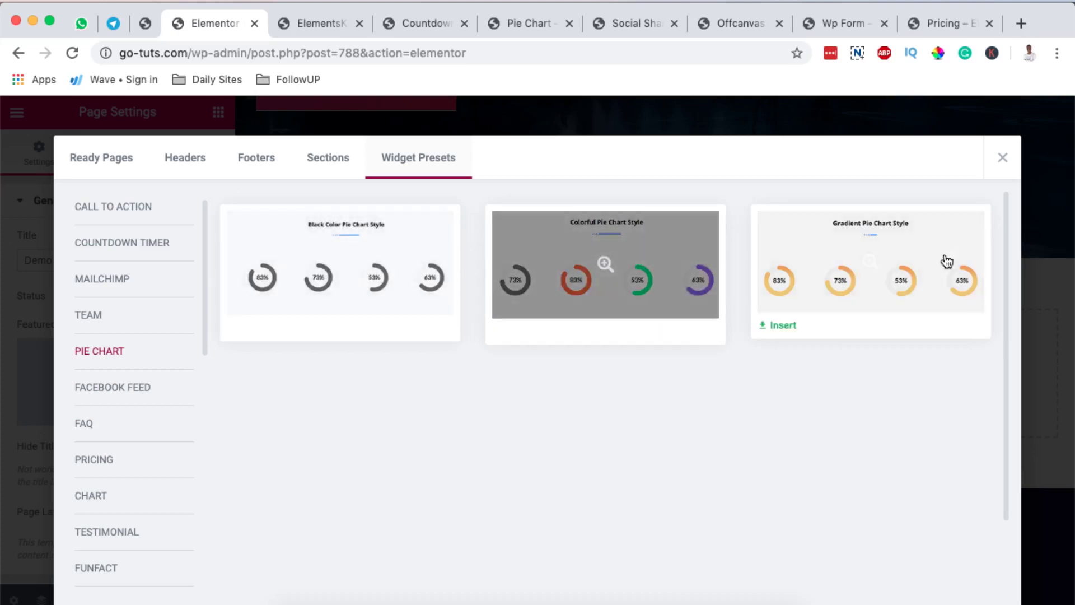
View the Table presets and the Instagram presets among the remaining widget categories
{"action": "scroll", "coordinate": [91, 461], "scroll_direction": "down", "scroll_amount": 5}
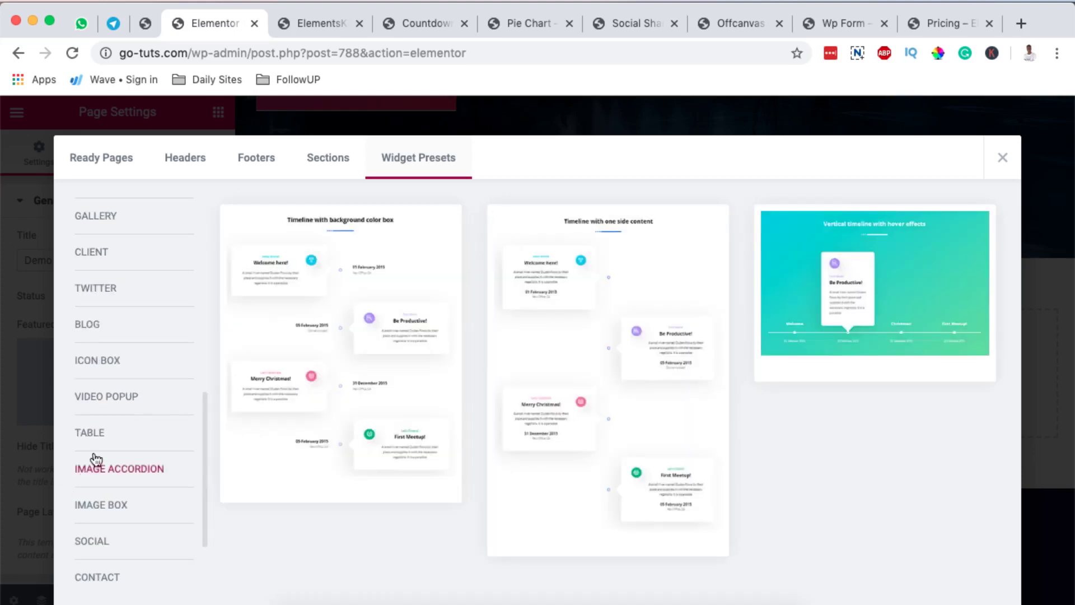
{"action": "left_click", "coordinate": [91, 432]}
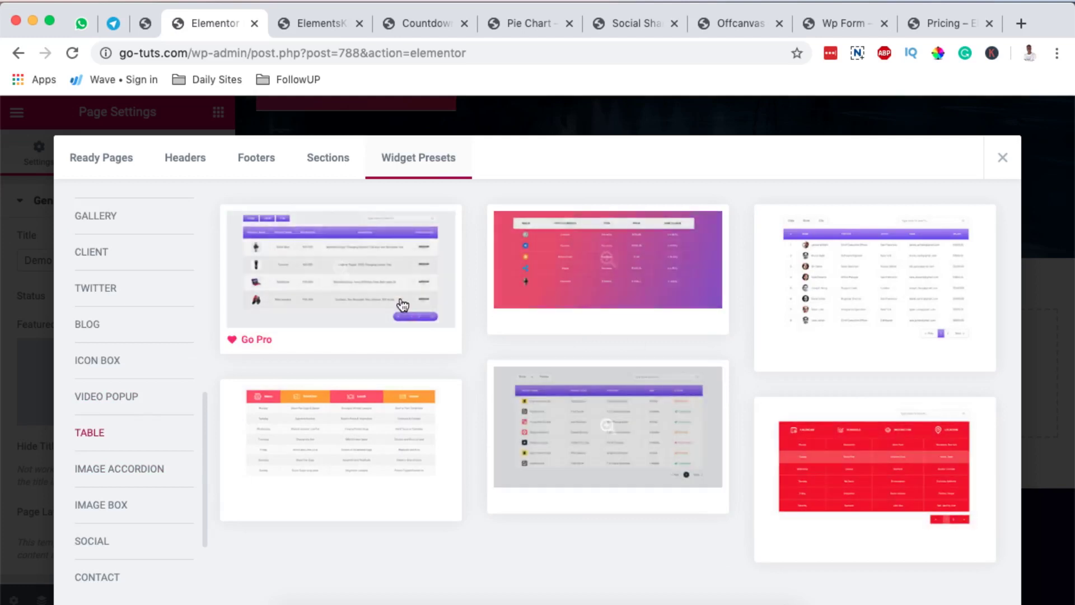
{"action": "scroll", "coordinate": [111, 460], "scroll_direction": "down", "scroll_amount": 3}
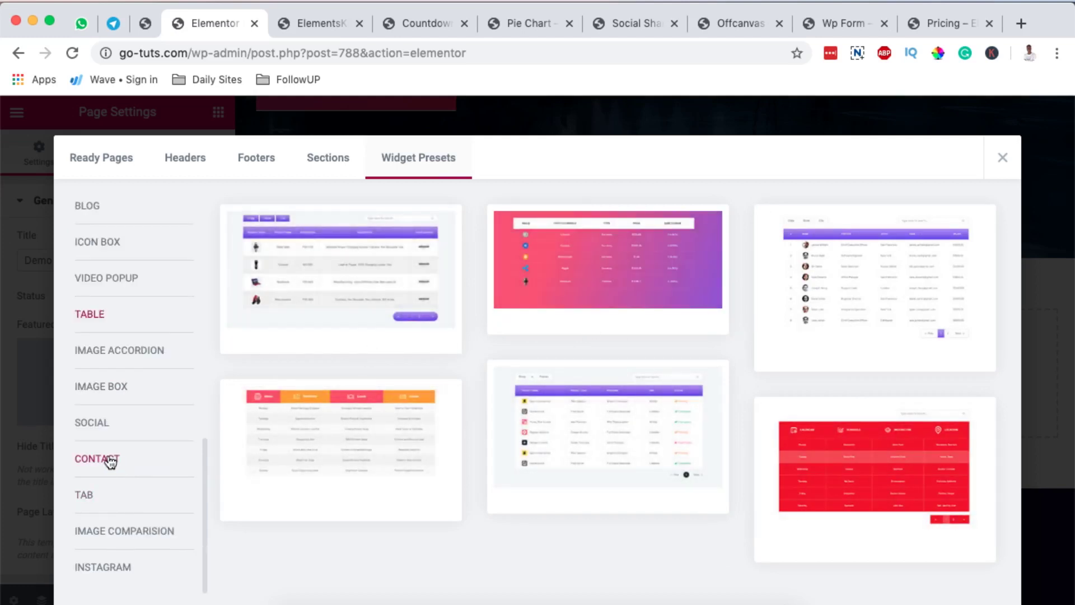
{"action": "left_click", "coordinate": [112, 571]}
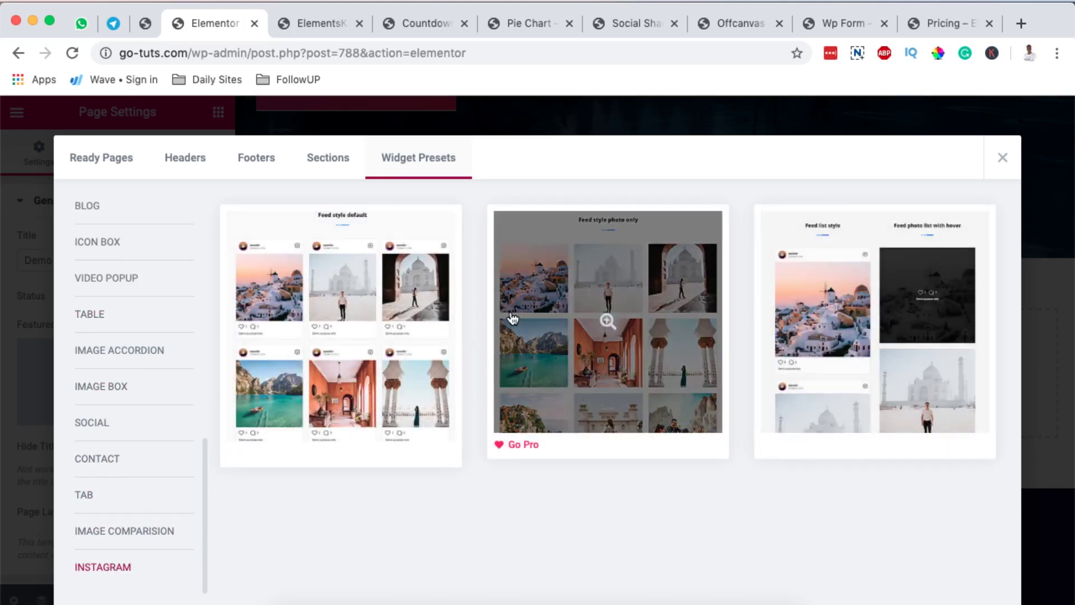
Check the section template categories, then view the Classic and Black with Social Link footers
{"action": "left_click", "coordinate": [335, 166]}
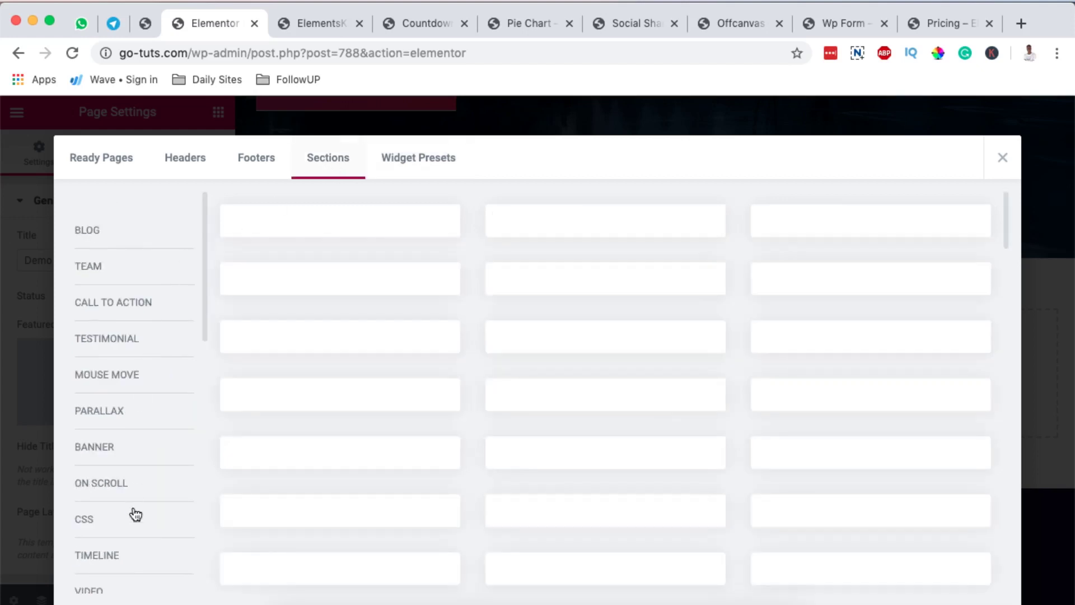
{"action": "scroll", "coordinate": [134, 514], "scroll_direction": "down", "scroll_amount": 8}
{"action": "left_click", "coordinate": [252, 163]}
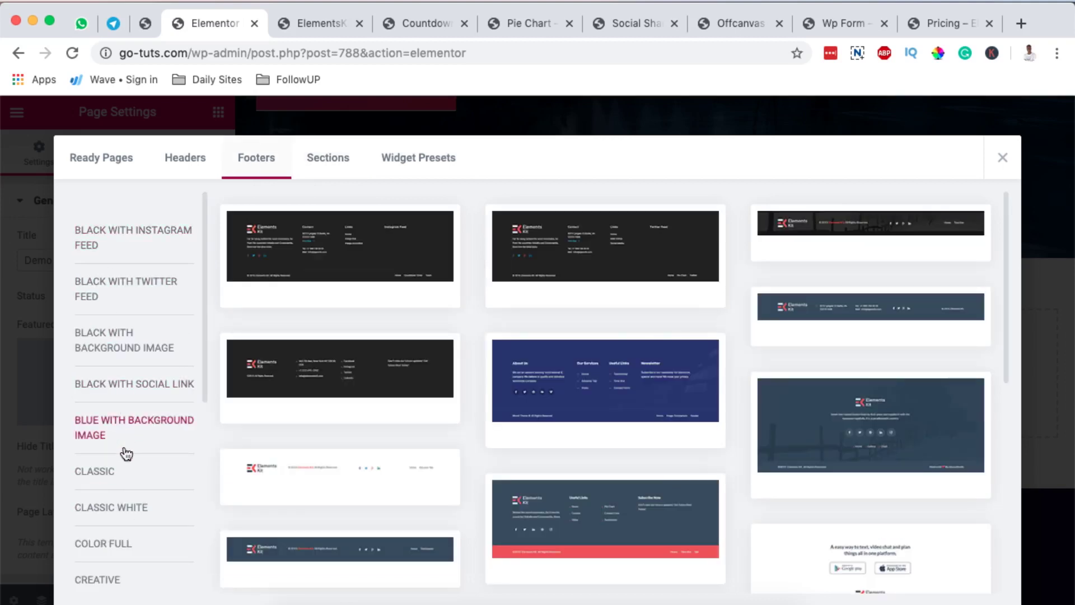
{"action": "scroll", "coordinate": [127, 452], "scroll_direction": "down", "scroll_amount": 4}
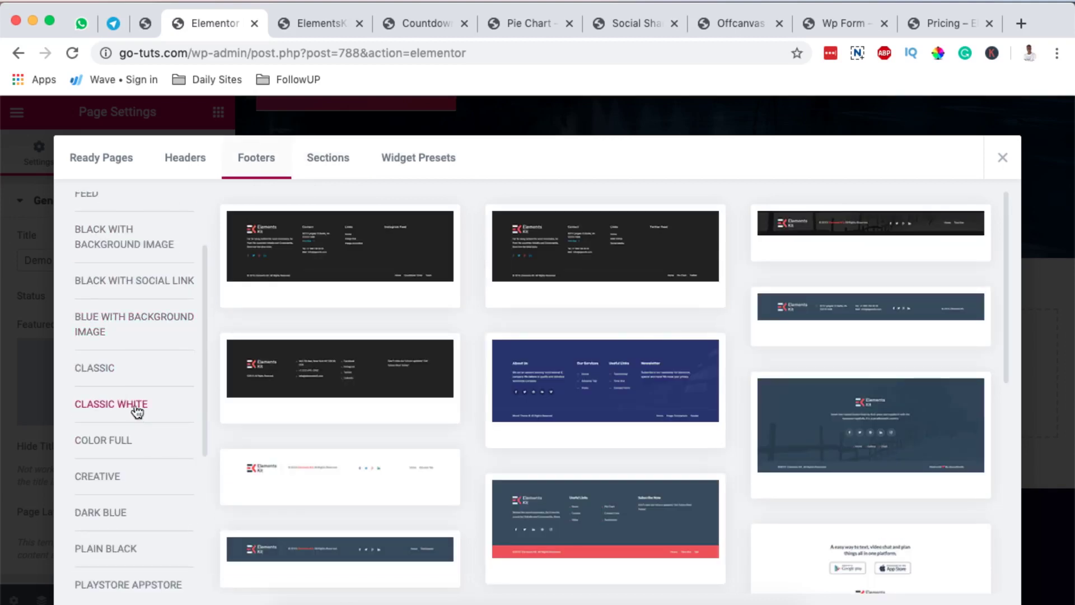
{"action": "left_click", "coordinate": [110, 367]}
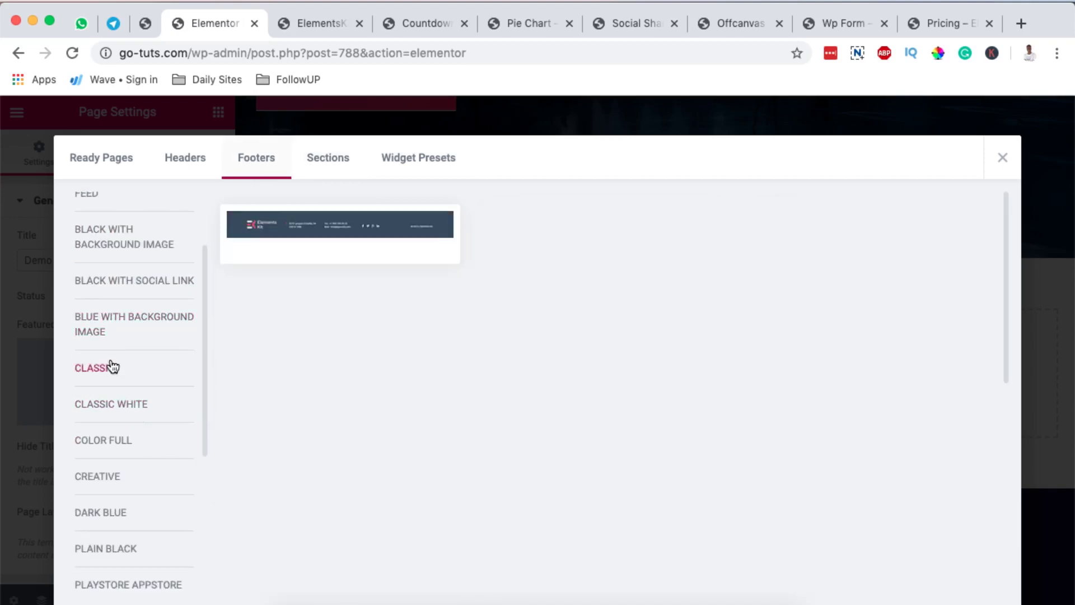
{"action": "left_click", "coordinate": [122, 287]}
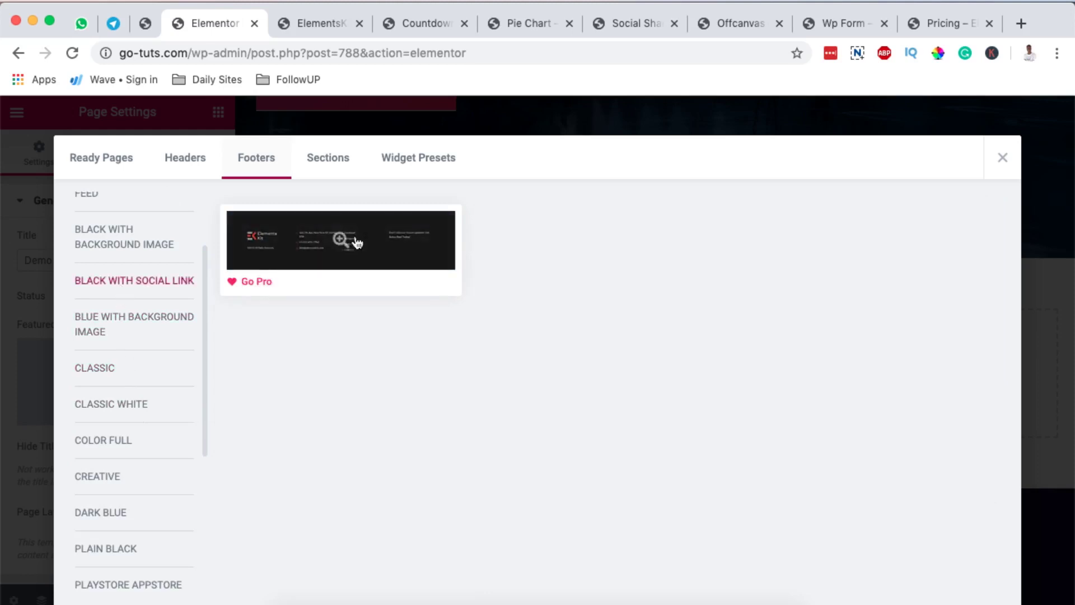
View the Black with Instagram Feed footer, then close the template library from its ready pages
{"action": "scroll", "coordinate": [99, 234], "scroll_direction": "up", "scroll_amount": 4}
{"action": "left_click", "coordinate": [99, 235]}
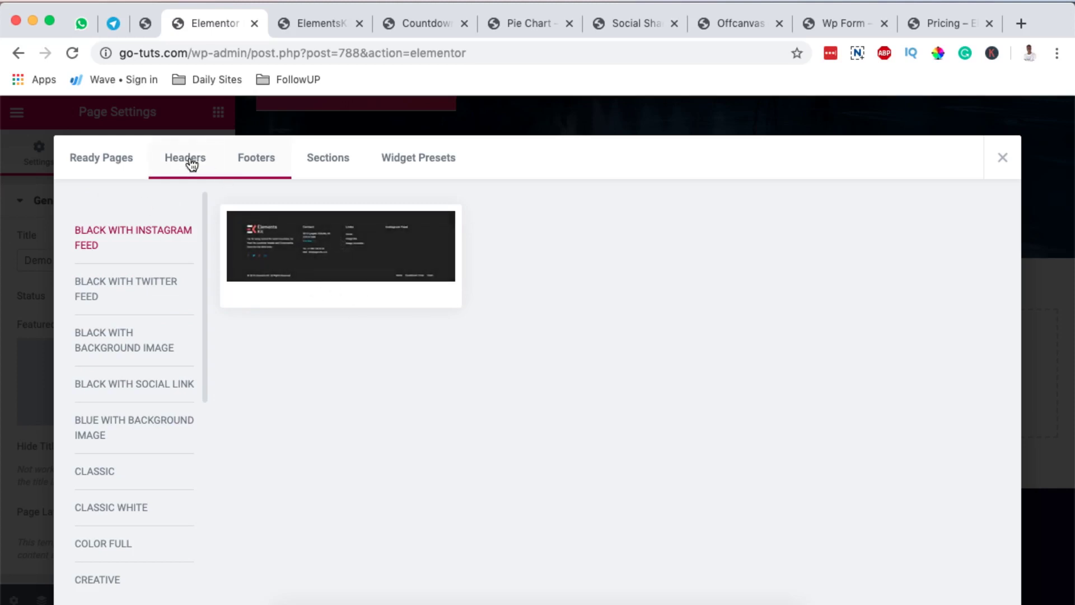
{"action": "left_click", "coordinate": [102, 163]}
{"action": "left_click", "coordinate": [1002, 157]}
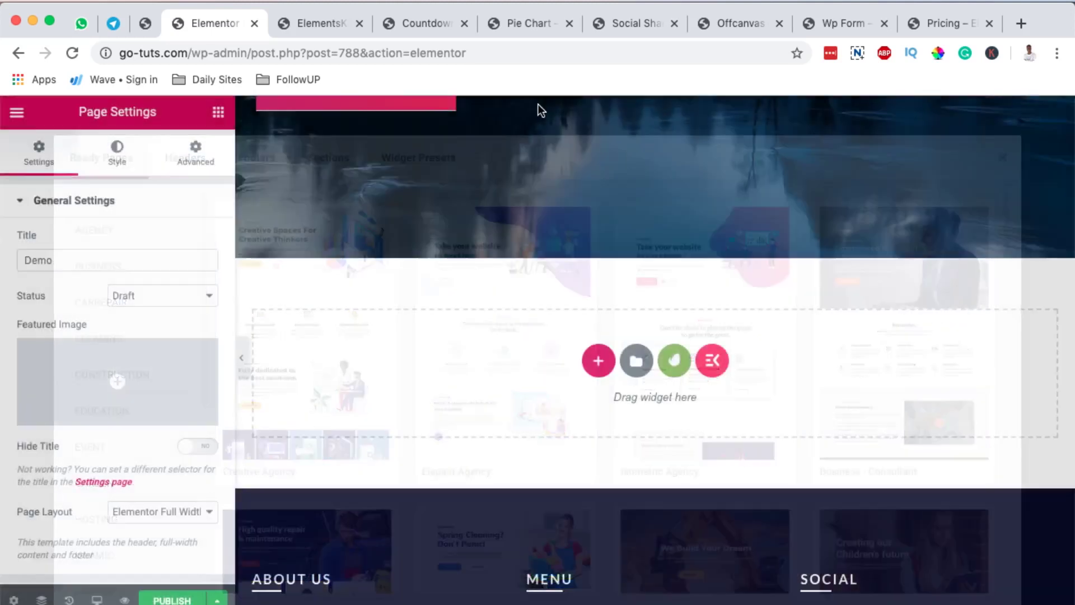
Switch to the ElementsKit product website and examine its overview of widgets, extensions and builder features
{"action": "left_click", "coordinate": [317, 25]}
{"action": "scroll", "coordinate": [207, 374], "scroll_direction": "down", "scroll_amount": 10}
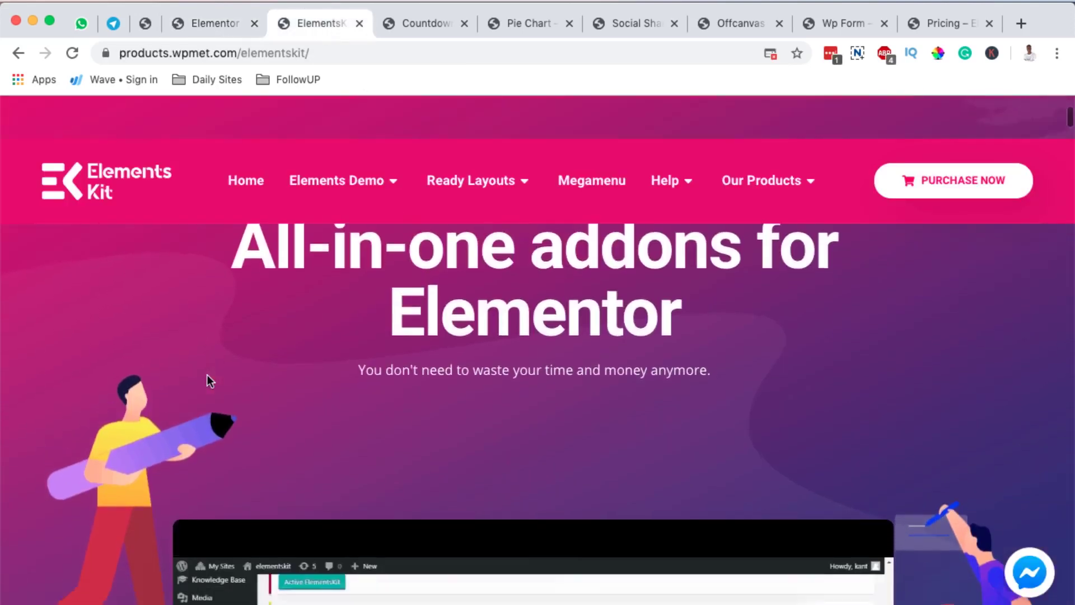
{"action": "scroll", "coordinate": [207, 375], "scroll_direction": "down", "scroll_amount": 5}
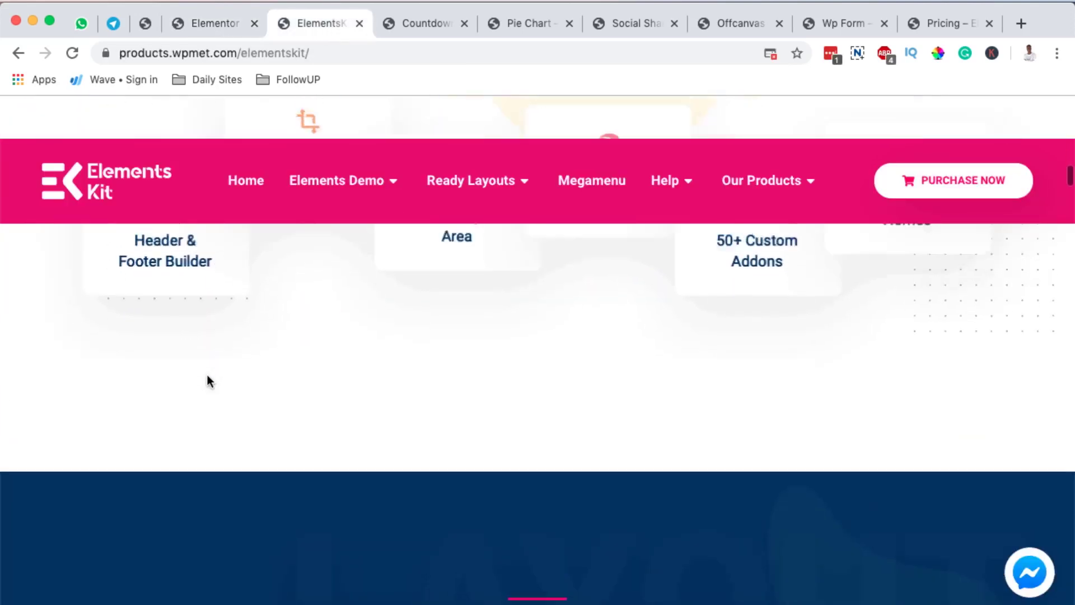
{"action": "scroll", "coordinate": [207, 376], "scroll_direction": "up", "scroll_amount": 5}
{"action": "scroll", "coordinate": [207, 375], "scroll_direction": "up", "scroll_amount": 3}
{"action": "scroll", "coordinate": [207, 376], "scroll_direction": "down", "scroll_amount": 4}
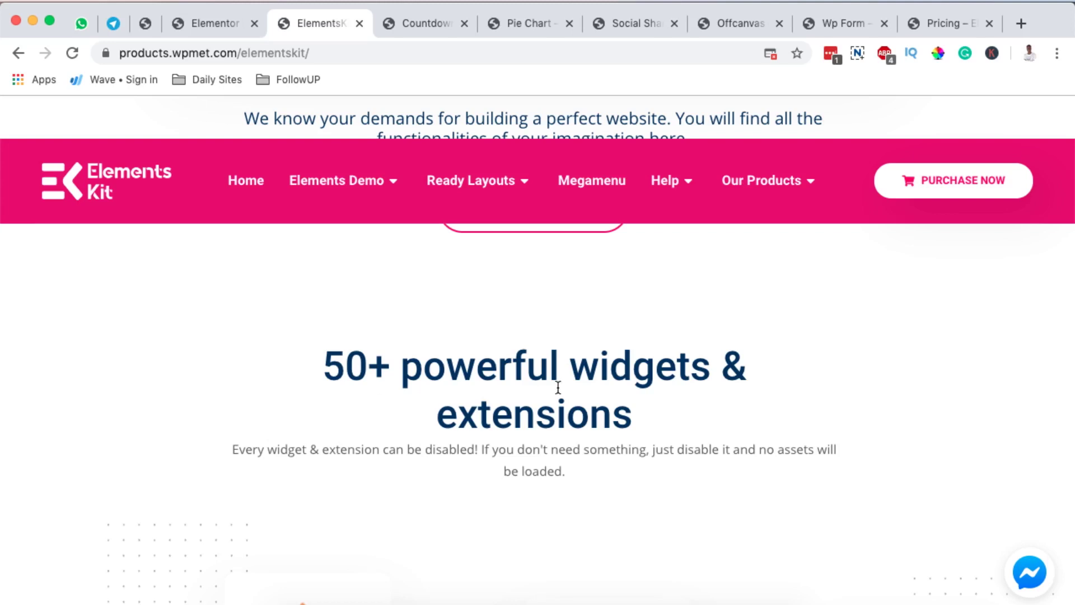
{"action": "scroll", "coordinate": [559, 387], "scroll_direction": "down", "scroll_amount": 6}
{"action": "scroll", "coordinate": [557, 386], "scroll_direction": "up", "scroll_amount": 2}
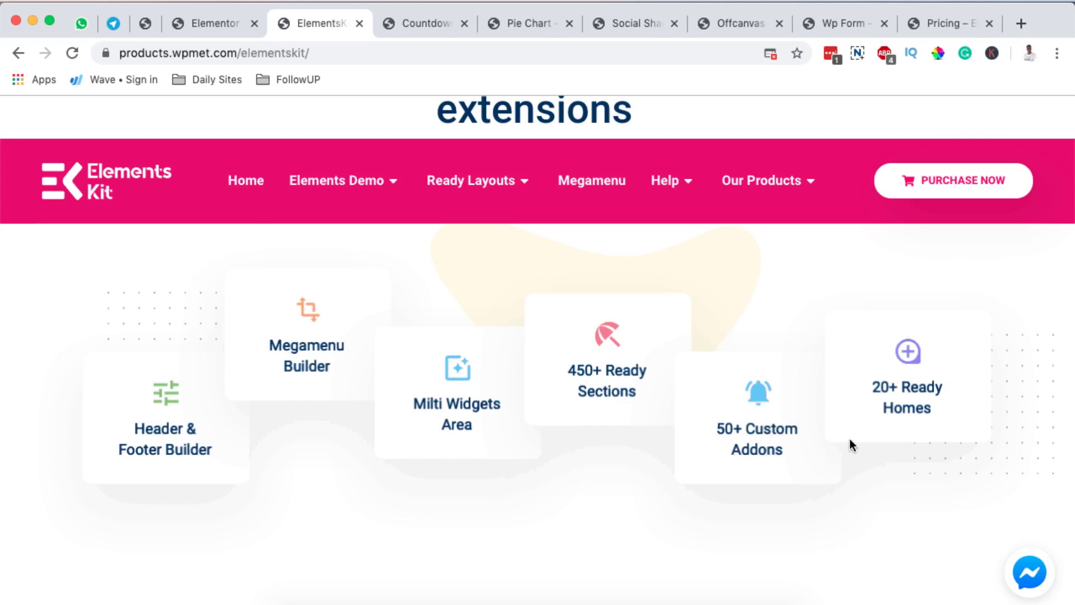
{"action": "scroll", "coordinate": [850, 438], "scroll_direction": "down", "scroll_amount": 1}
Examine the product page's pre-made layout video and its showcase of ready homepage designs
{"action": "scroll", "coordinate": [900, 382], "scroll_direction": "down", "scroll_amount": 10}
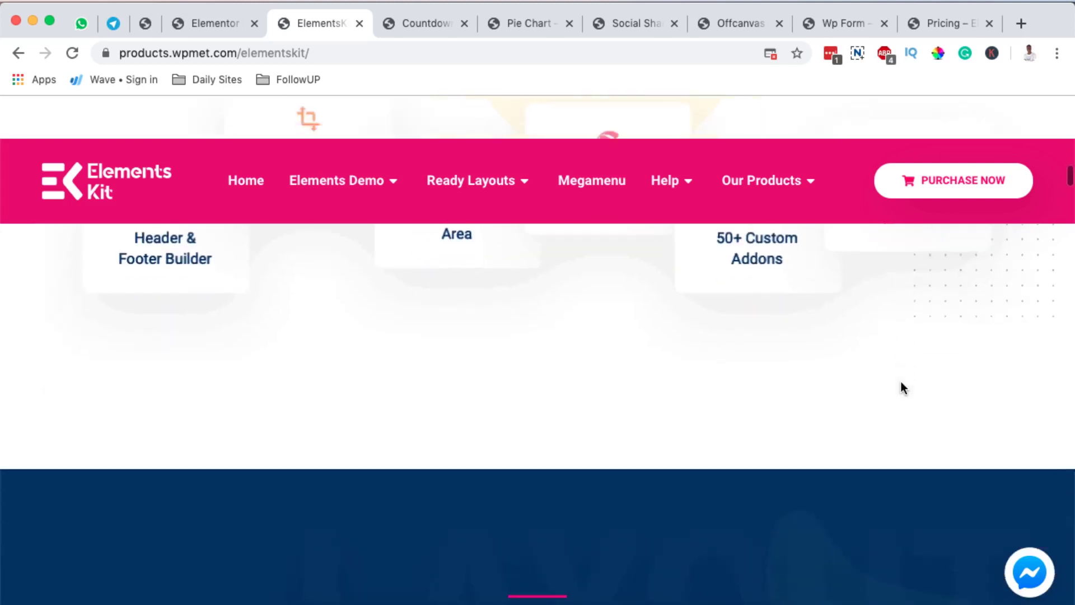
{"action": "scroll", "coordinate": [904, 387], "scroll_direction": "down", "scroll_amount": 15}
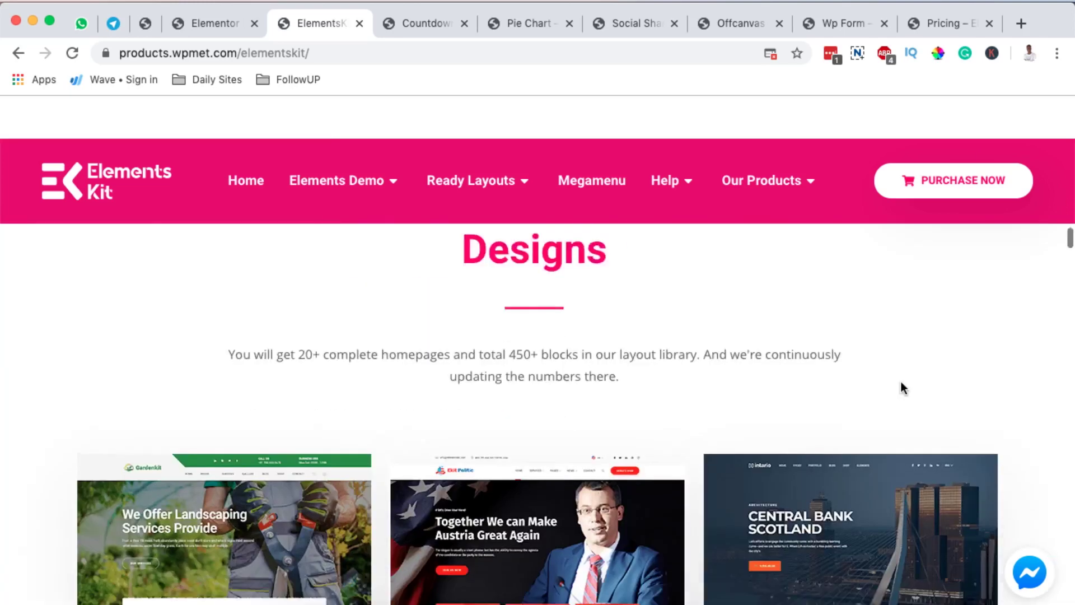
{"action": "scroll", "coordinate": [901, 381], "scroll_direction": "down", "scroll_amount": 10}
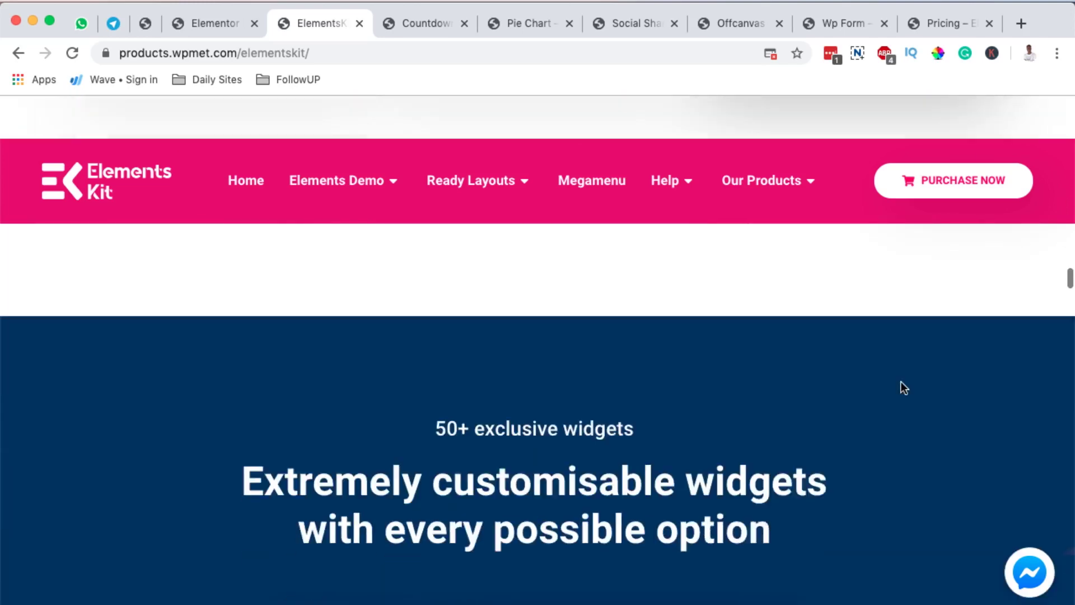
{"action": "scroll", "coordinate": [901, 381], "scroll_direction": "up", "scroll_amount": 10}
{"action": "scroll", "coordinate": [901, 382], "scroll_direction": "up", "scroll_amount": 10}
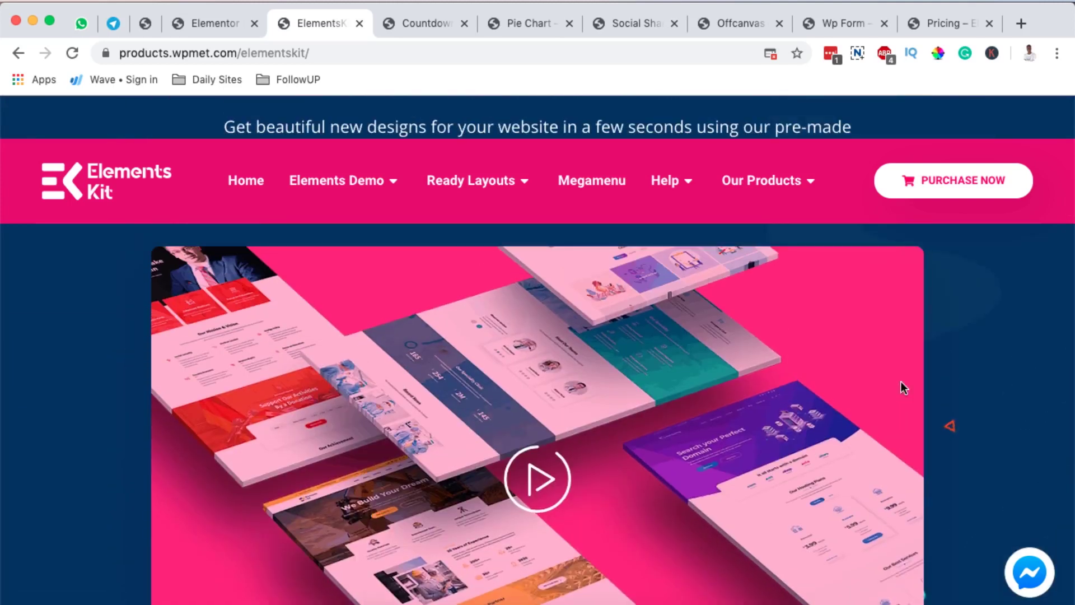
{"action": "scroll", "coordinate": [901, 383], "scroll_direction": "down", "scroll_amount": 5}
{"action": "scroll", "coordinate": [902, 386], "scroll_direction": "down", "scroll_amount": 10}
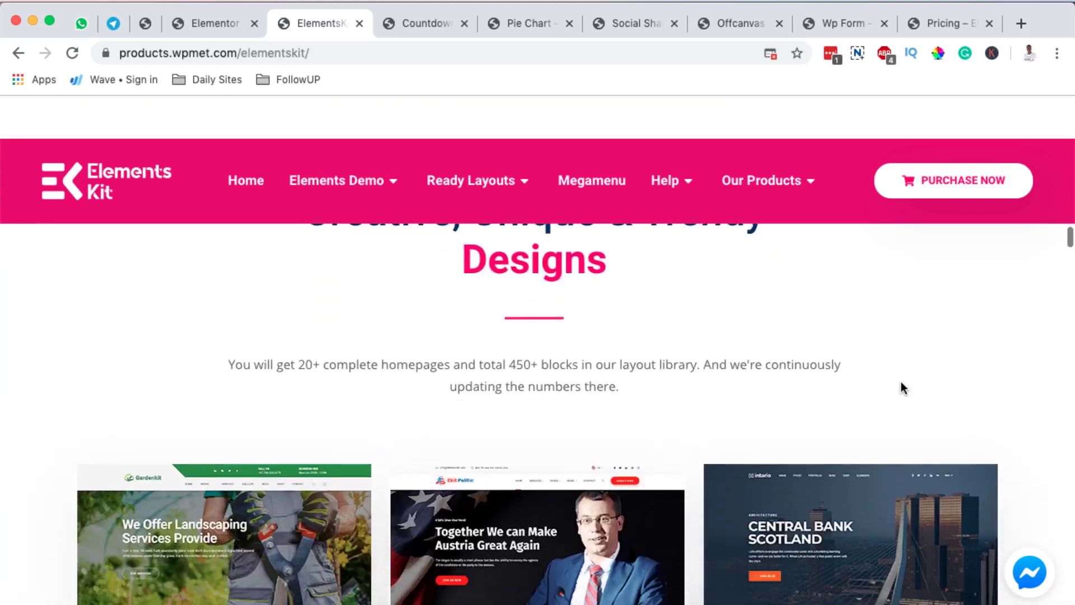
{"action": "scroll", "coordinate": [901, 382], "scroll_direction": "down", "scroll_amount": 10}
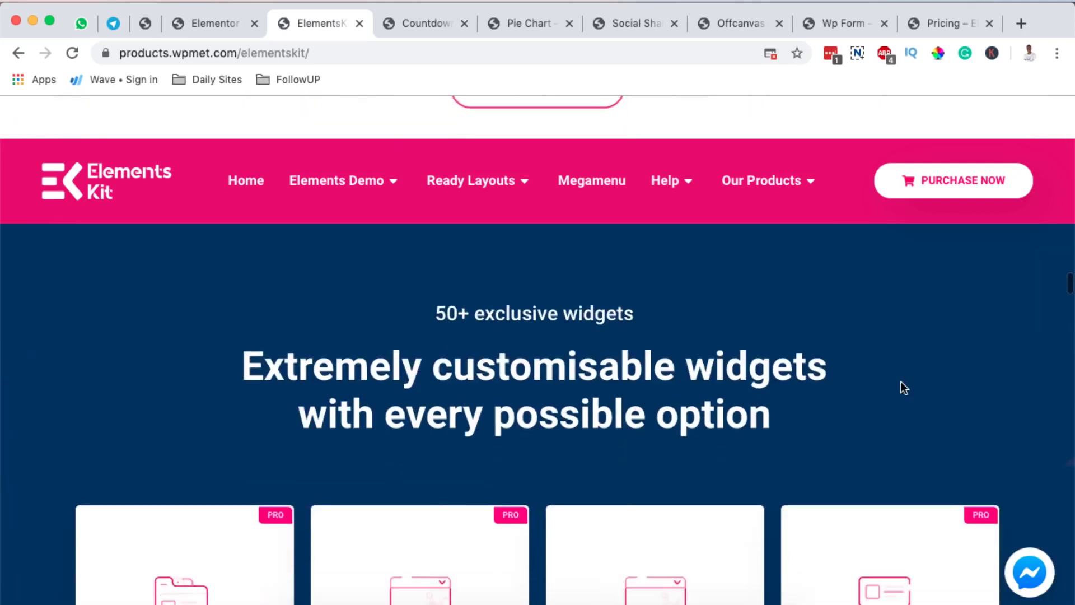
Examine the exclusive widgets grid on the product page, noting which widgets carry the Pro label
{"action": "scroll", "coordinate": [903, 388], "scroll_direction": "up", "scroll_amount": 5}
{"action": "scroll", "coordinate": [903, 387], "scroll_direction": "down", "scroll_amount": 1}
{"action": "scroll", "coordinate": [901, 382], "scroll_direction": "down", "scroll_amount": 5}
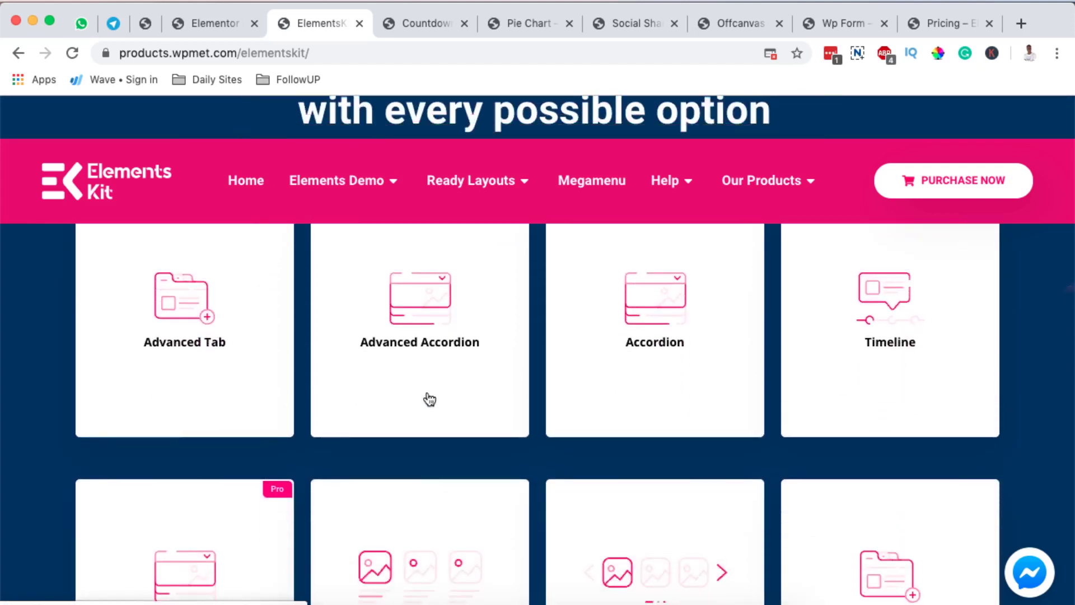
{"action": "scroll", "coordinate": [902, 424], "scroll_direction": "up", "scroll_amount": 1}
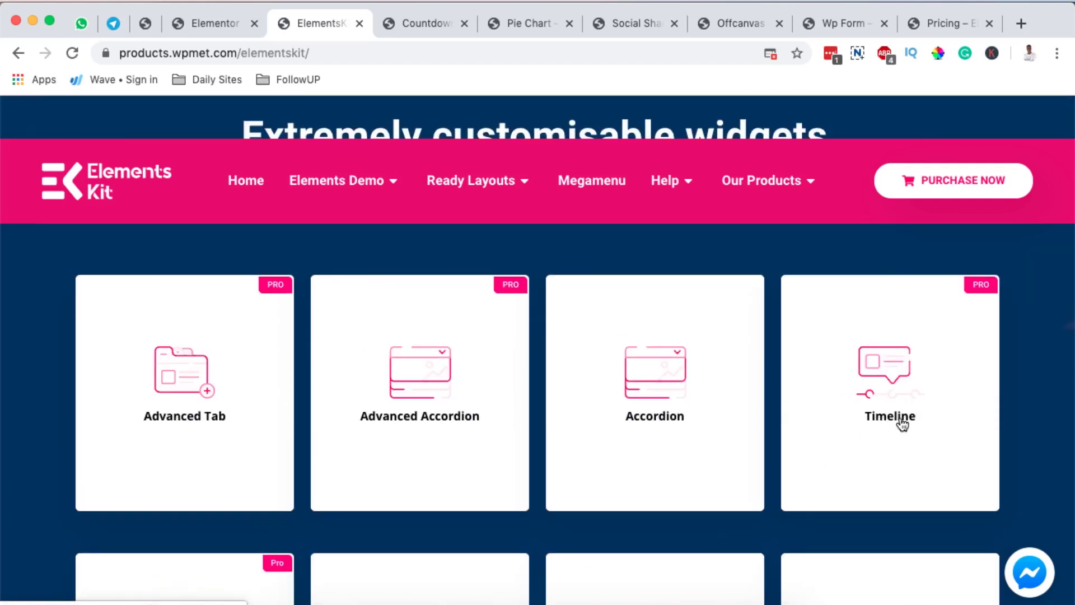
{"action": "scroll", "coordinate": [852, 447], "scroll_direction": "down", "scroll_amount": 5}
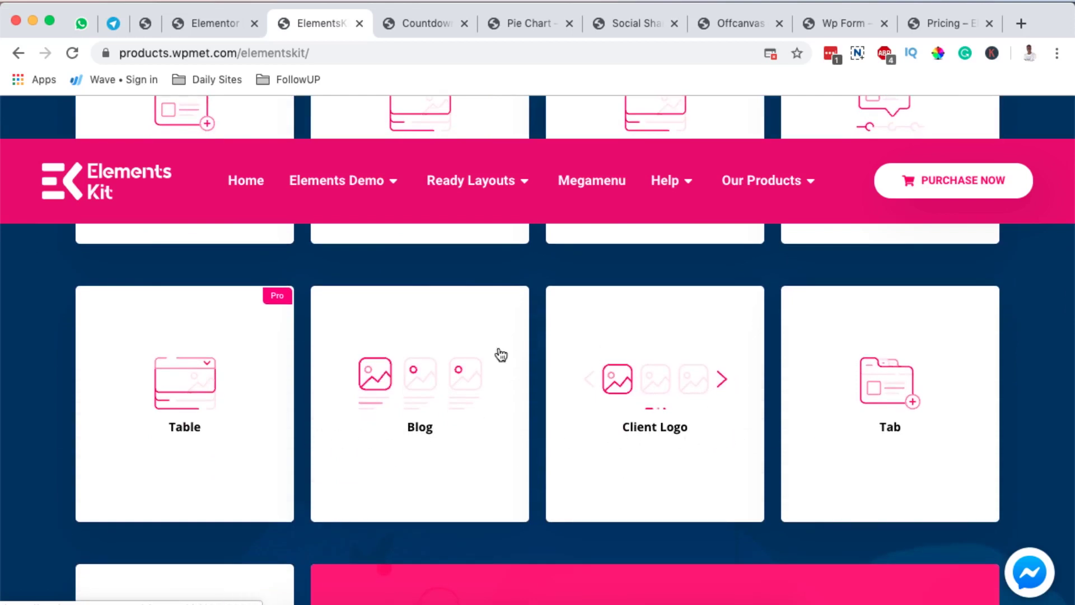
{"action": "scroll", "coordinate": [211, 451], "scroll_direction": "down", "scroll_amount": 6}
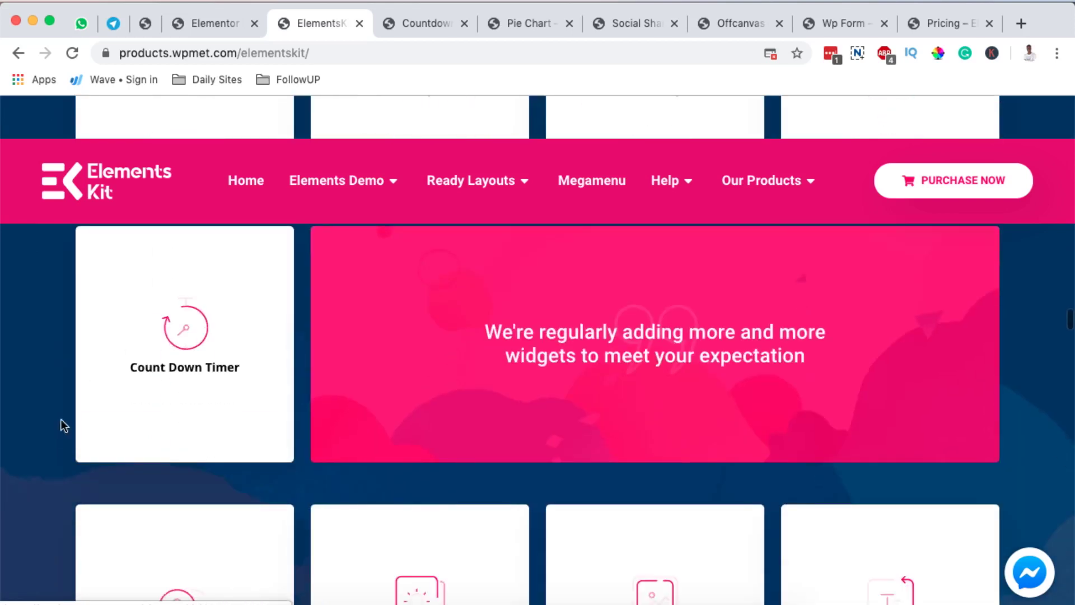
{"action": "scroll", "coordinate": [183, 534], "scroll_direction": "down", "scroll_amount": 15}
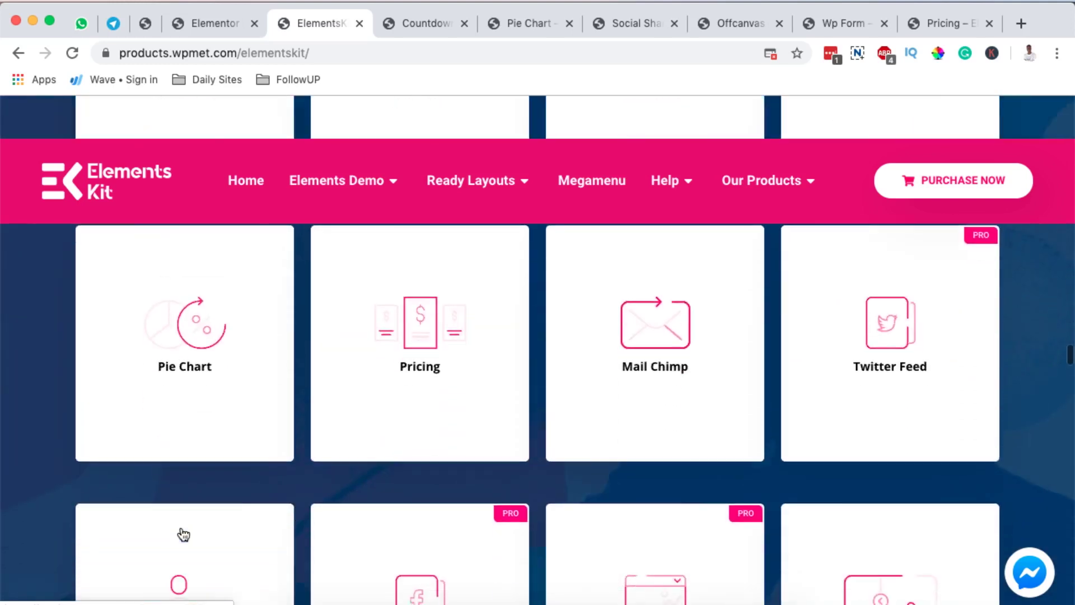
{"action": "scroll", "coordinate": [183, 535], "scroll_direction": "down", "scroll_amount": 20}
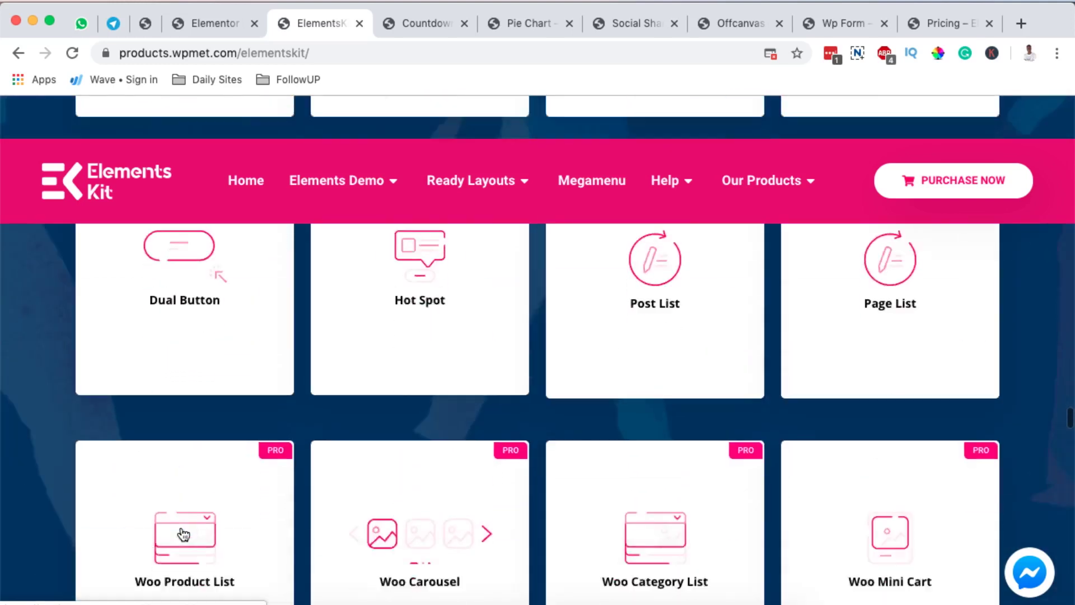
Examine the product page's Header & Footer Builder and Megamenu builder sections
{"action": "scroll", "coordinate": [183, 535], "scroll_direction": "down", "scroll_amount": 20}
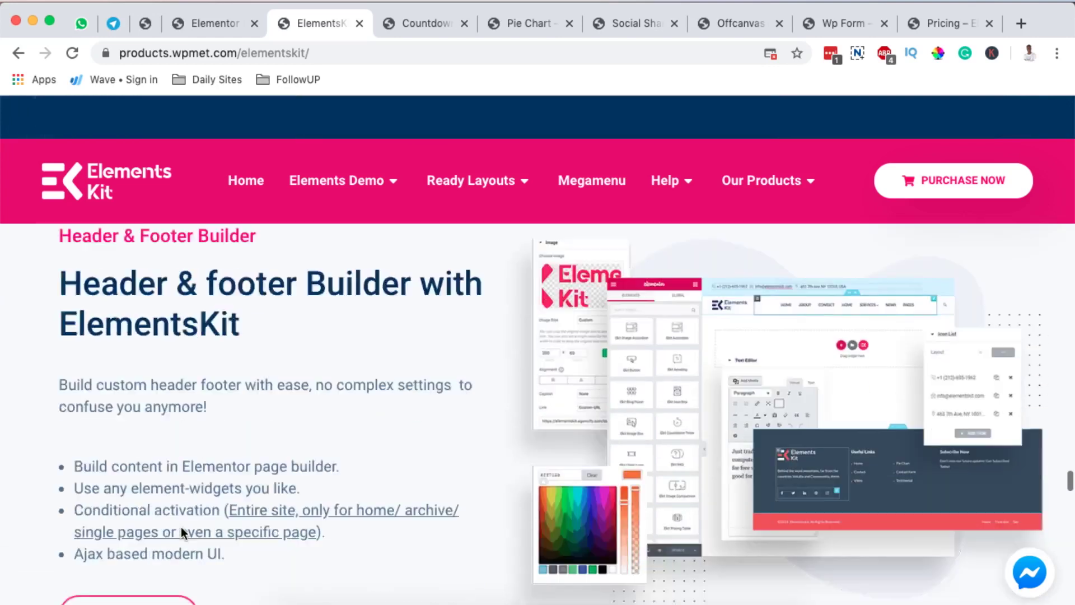
{"action": "scroll", "coordinate": [181, 530], "scroll_direction": "down", "scroll_amount": 9}
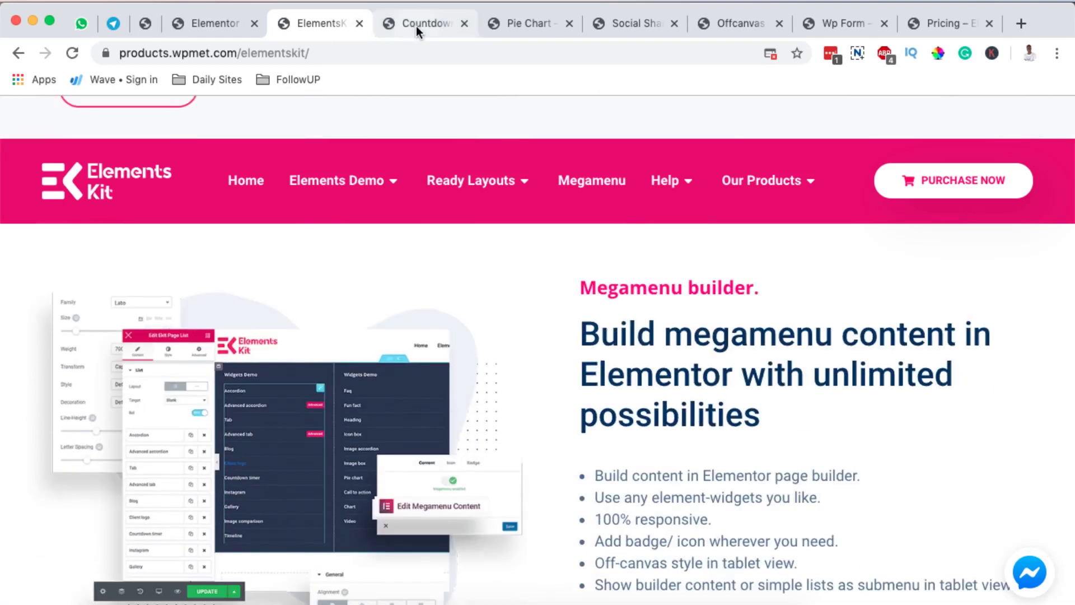
Switch to the Countdown Timer demo page and examine its circular counter styles, from line stroke to gradient fill
{"action": "left_click", "coordinate": [416, 26]}
{"action": "scroll", "coordinate": [71, 400], "scroll_direction": "down", "scroll_amount": 15}
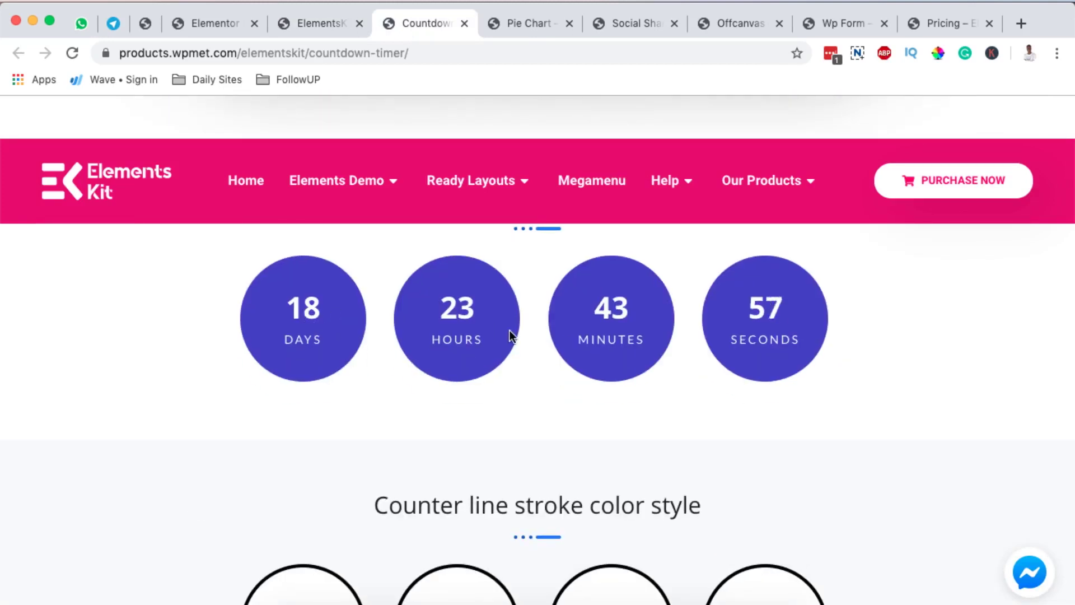
{"action": "scroll", "coordinate": [478, 417], "scroll_direction": "down", "scroll_amount": 10}
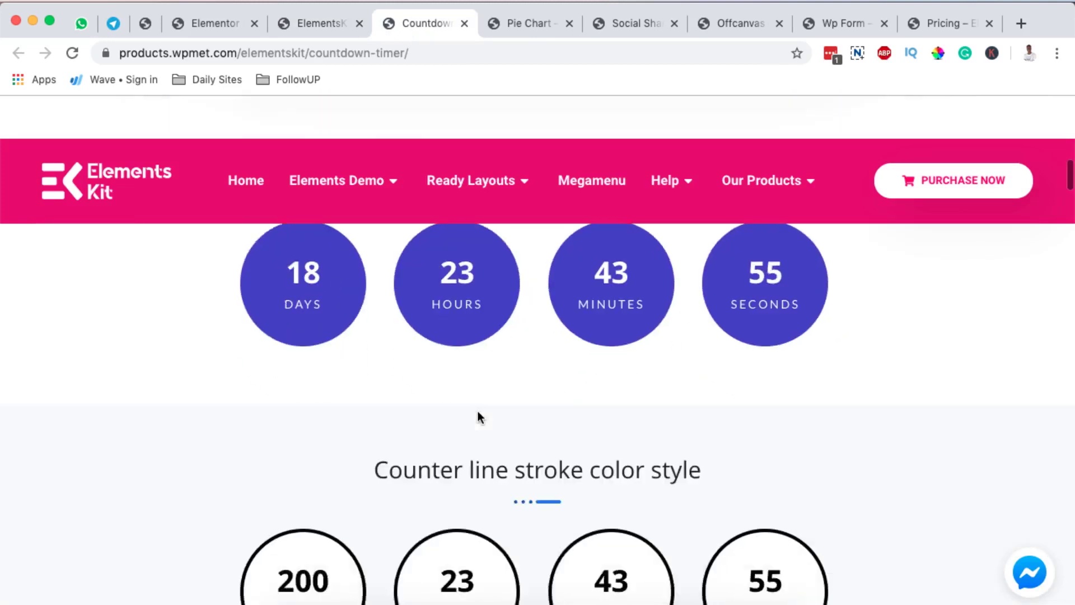
{"action": "scroll", "coordinate": [478, 417], "scroll_direction": "down", "scroll_amount": 20}
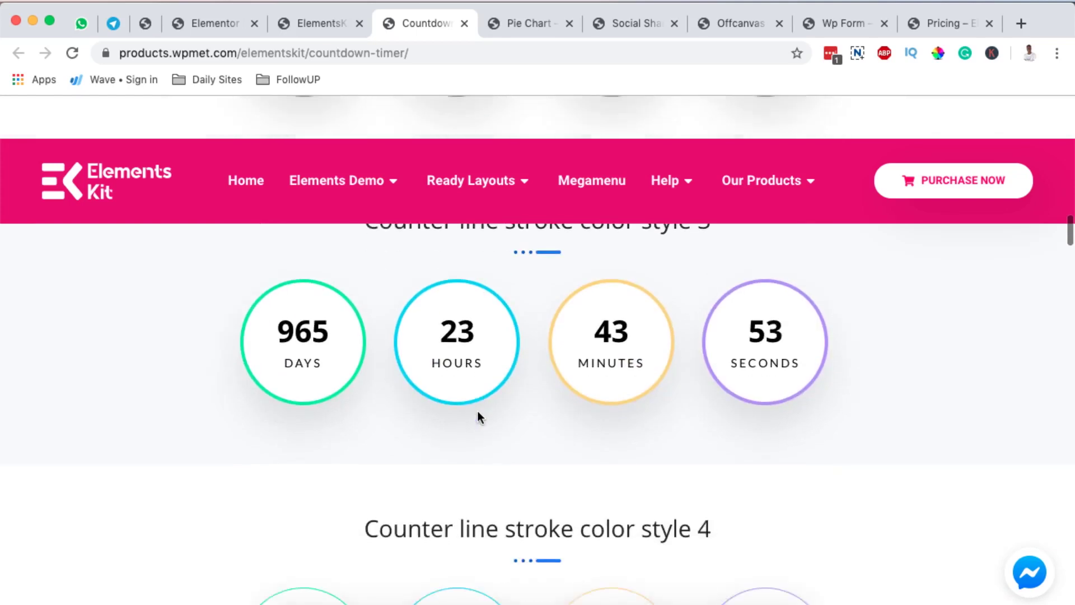
{"action": "scroll", "coordinate": [477, 411], "scroll_direction": "down", "scroll_amount": 3}
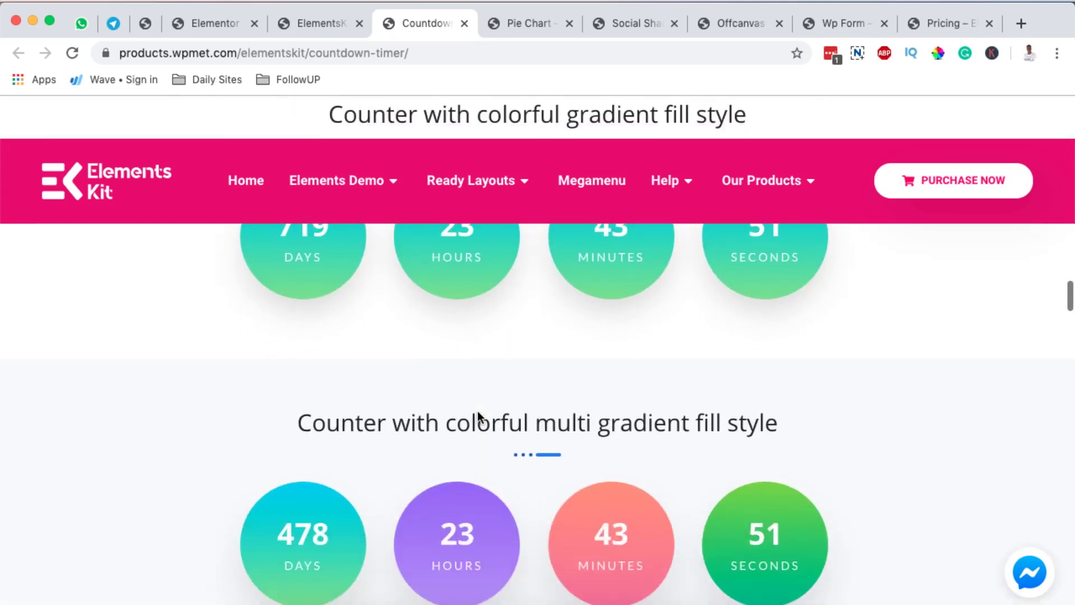
{"action": "scroll", "coordinate": [477, 415], "scroll_direction": "up", "scroll_amount": 4}
{"action": "scroll", "coordinate": [421, 467], "scroll_direction": "down", "scroll_amount": 3}
{"action": "scroll", "coordinate": [421, 464], "scroll_direction": "down", "scroll_amount": 16}
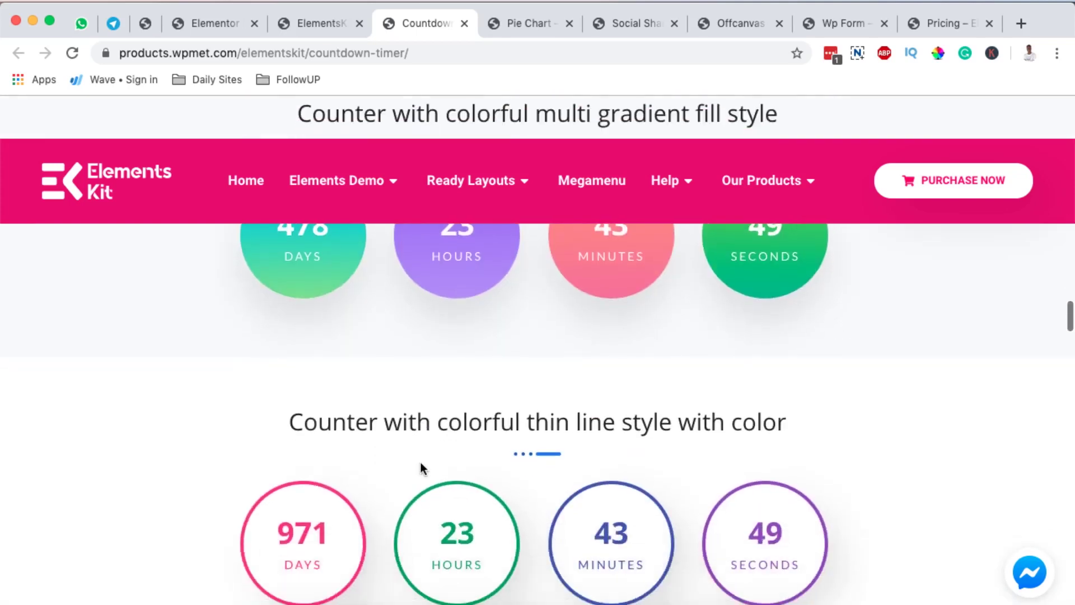
Examine the box, dark border and flip counter styles on the Countdown Timer page, and close that page
{"action": "scroll", "coordinate": [421, 461], "scroll_direction": "down", "scroll_amount": 5}
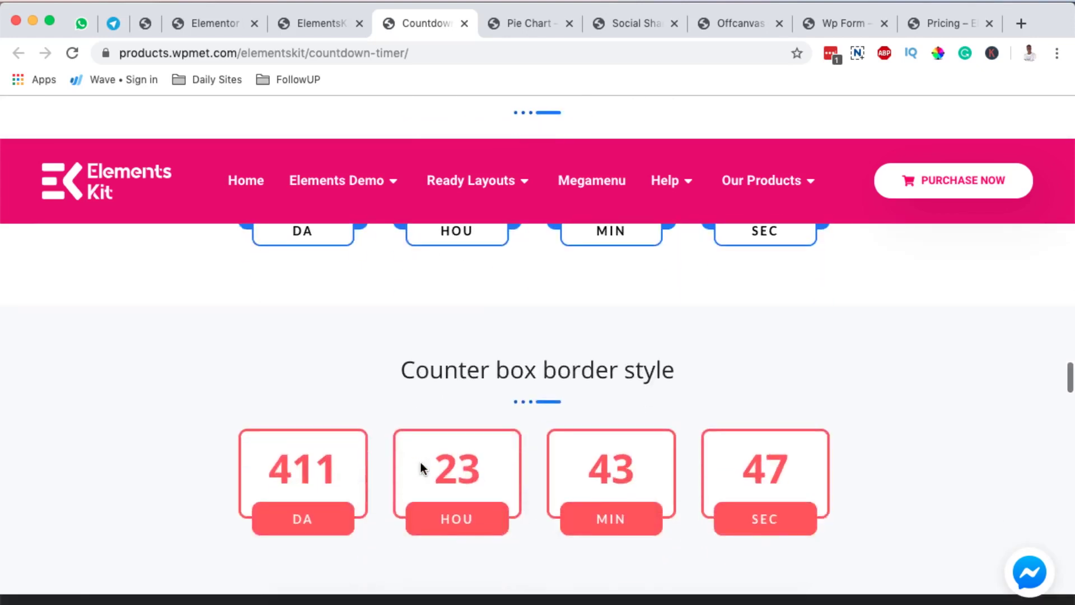
{"action": "scroll", "coordinate": [627, 499], "scroll_direction": "down", "scroll_amount": 6}
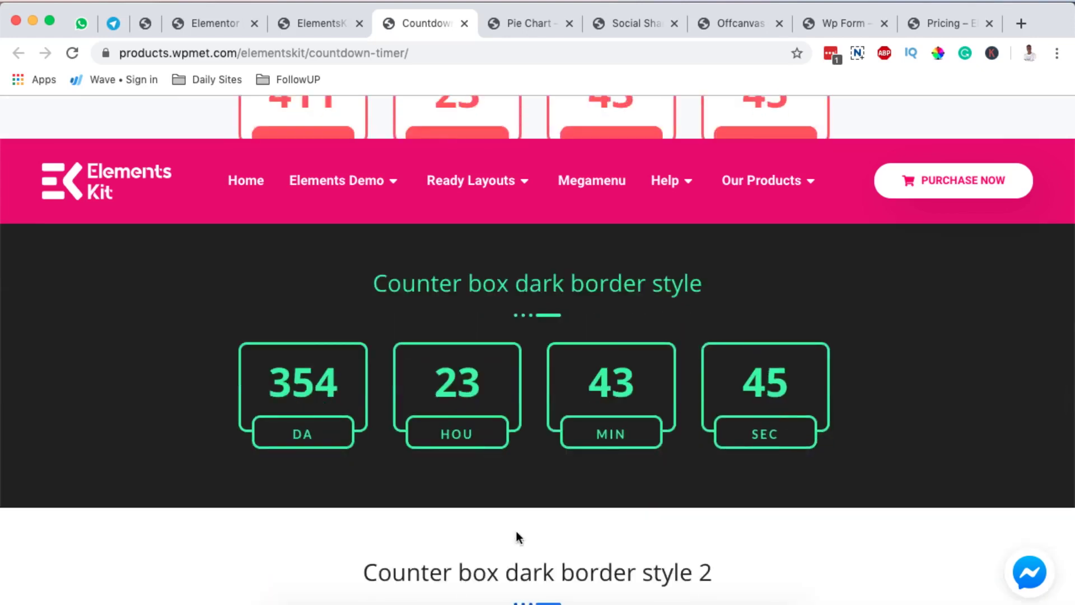
{"action": "scroll", "coordinate": [516, 532], "scroll_direction": "down", "scroll_amount": 15}
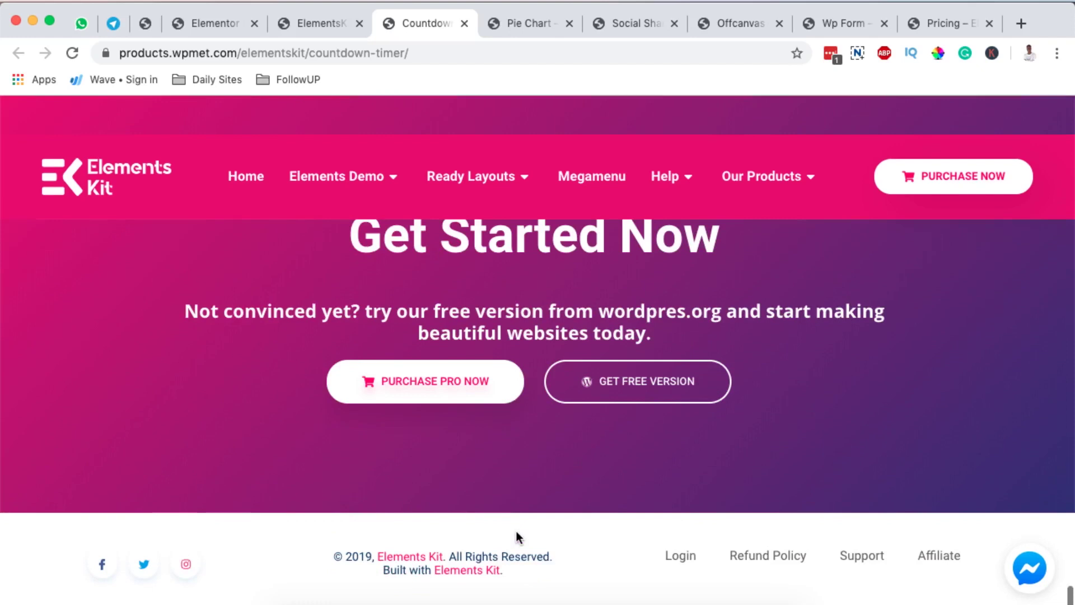
{"action": "key", "text": "Home"}
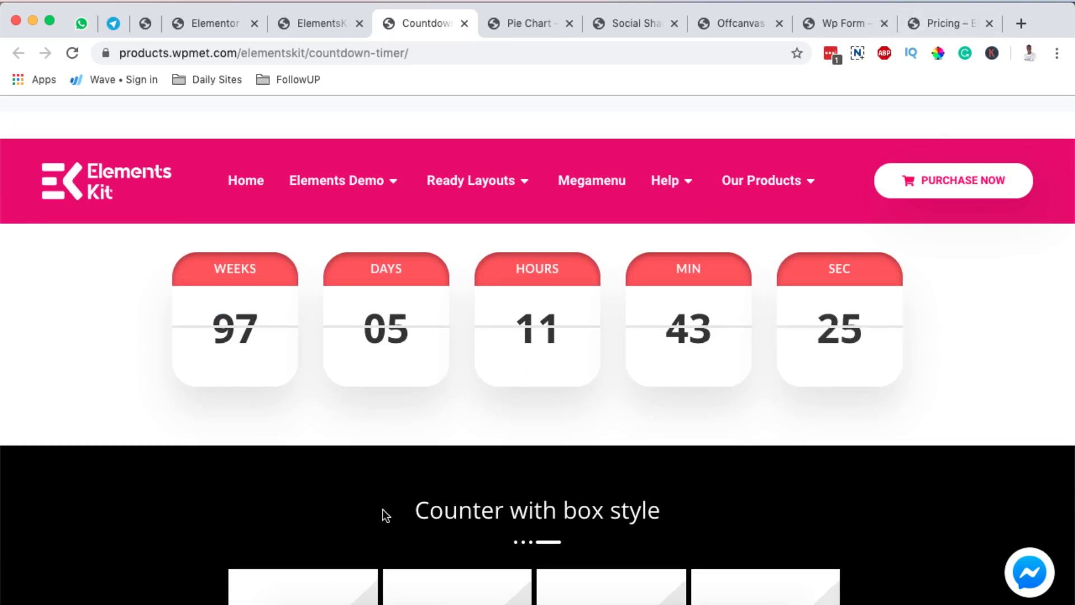
{"action": "scroll", "coordinate": [382, 511], "scroll_direction": "up", "scroll_amount": 10}
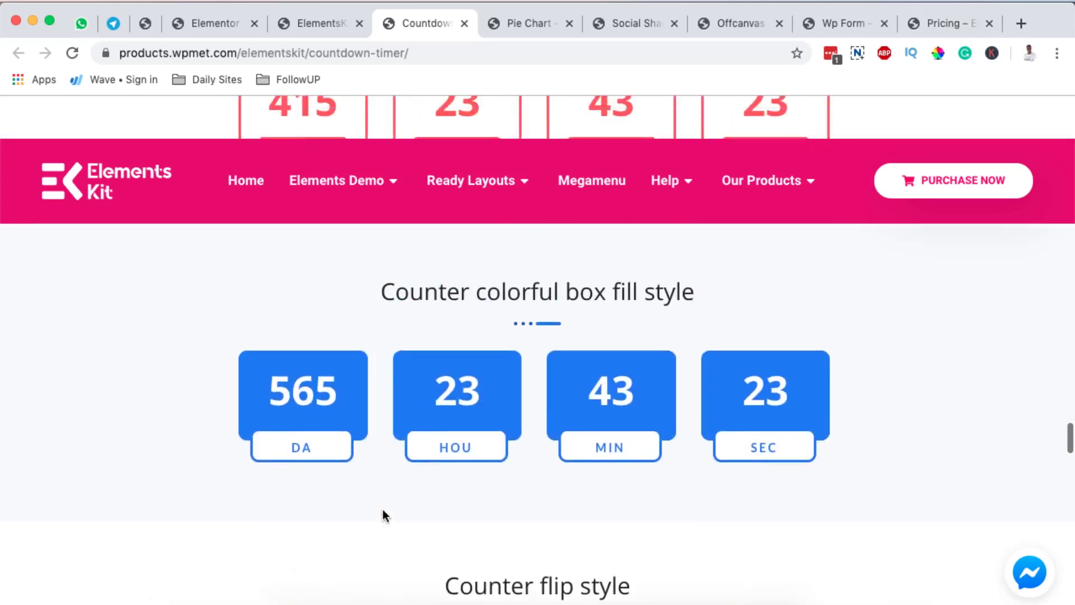
{"action": "scroll", "coordinate": [422, 316], "scroll_direction": "up", "scroll_amount": 15}
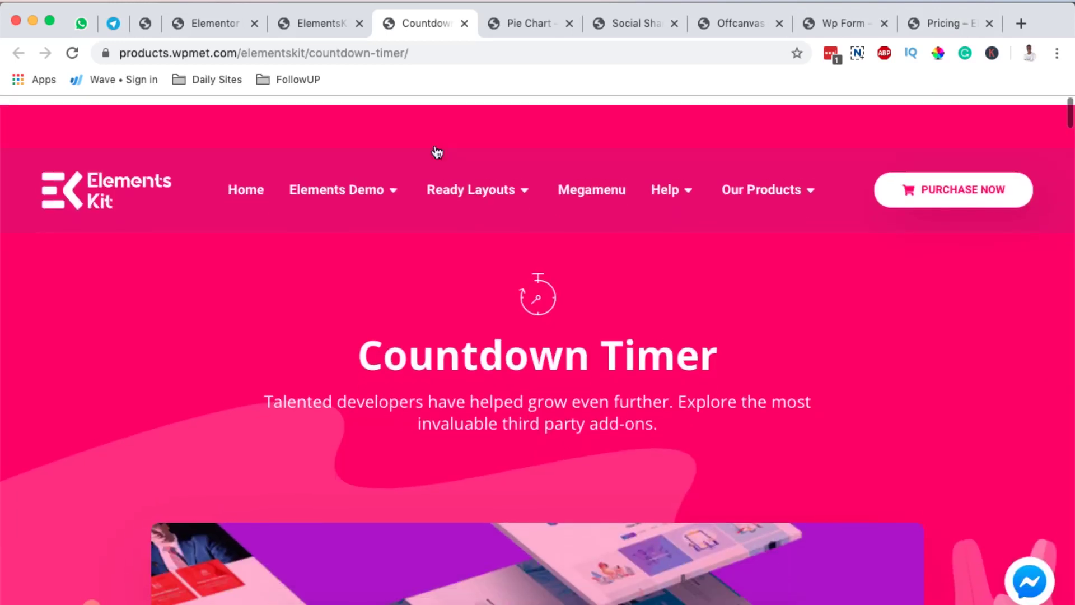
{"action": "mouse_move", "coordinate": [438, 147]}
{"action": "key", "text": "super+w"}
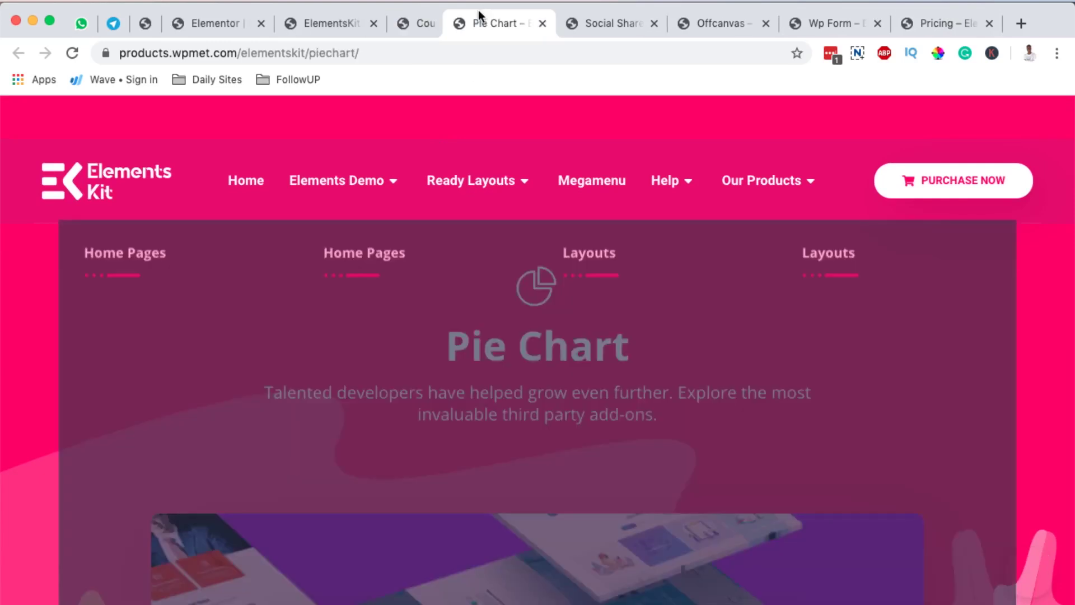
Examine the Pie Chart demo page's colorful and thin line styles, icon cards and hover data cards
{"action": "scroll", "coordinate": [49, 368], "scroll_direction": "down", "scroll_amount": 10}
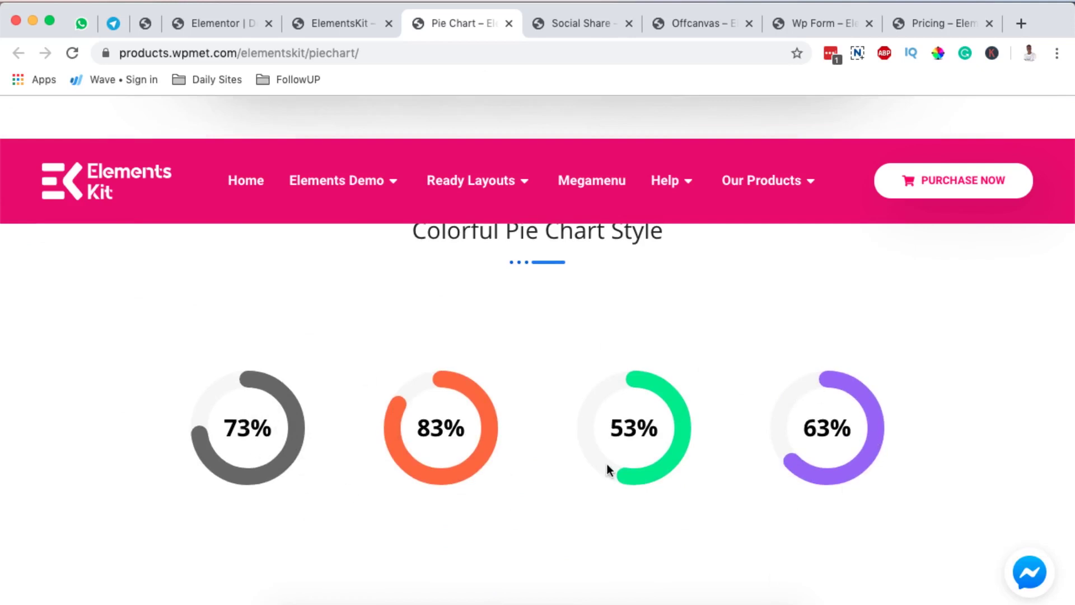
{"action": "scroll", "coordinate": [607, 466], "scroll_direction": "down", "scroll_amount": 10}
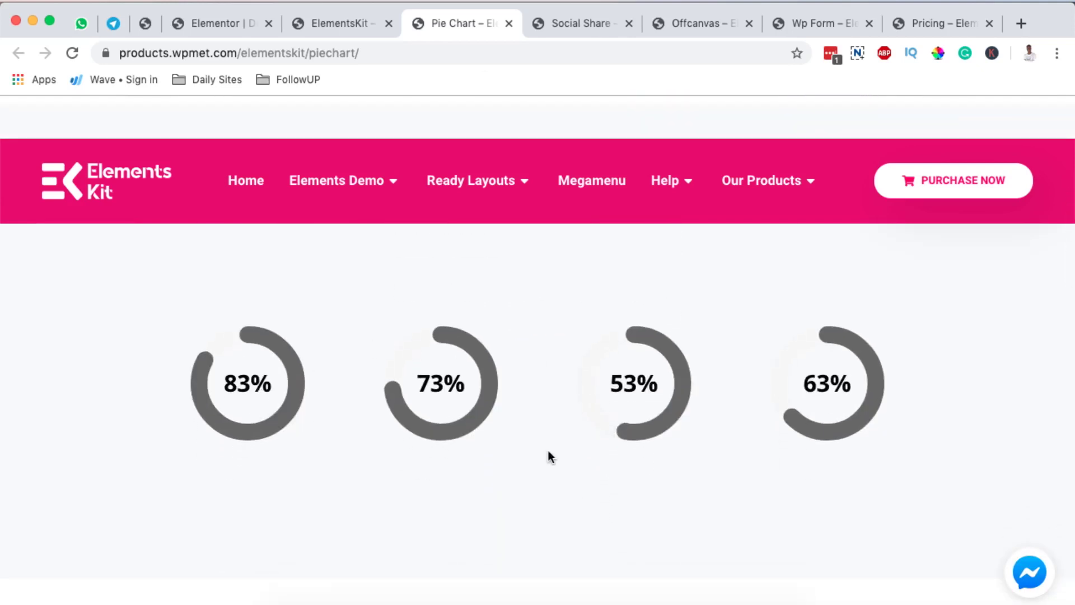
{"action": "scroll", "coordinate": [549, 453], "scroll_direction": "down", "scroll_amount": 10}
{"action": "scroll", "coordinate": [548, 456], "scroll_direction": "down", "scroll_amount": 8}
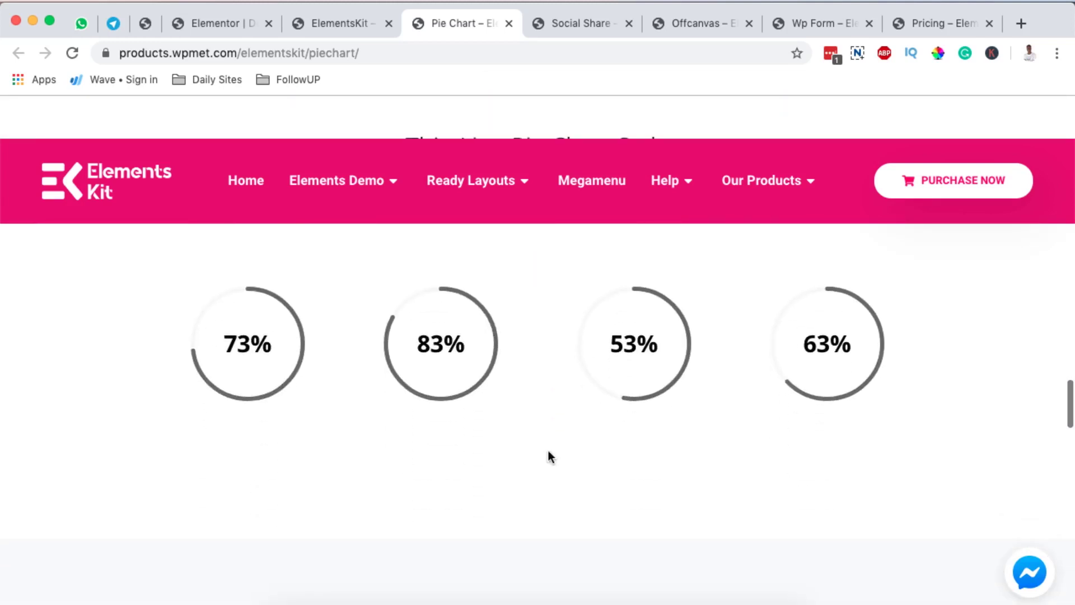
{"action": "scroll", "coordinate": [548, 451], "scroll_direction": "down", "scroll_amount": 10}
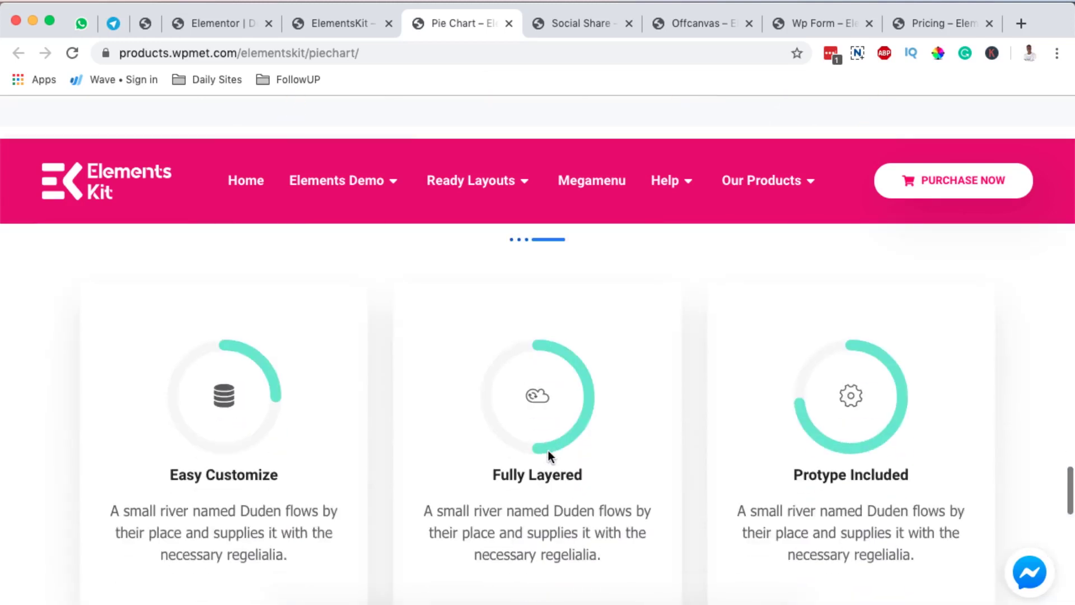
{"action": "scroll", "coordinate": [548, 450], "scroll_direction": "down", "scroll_amount": 10}
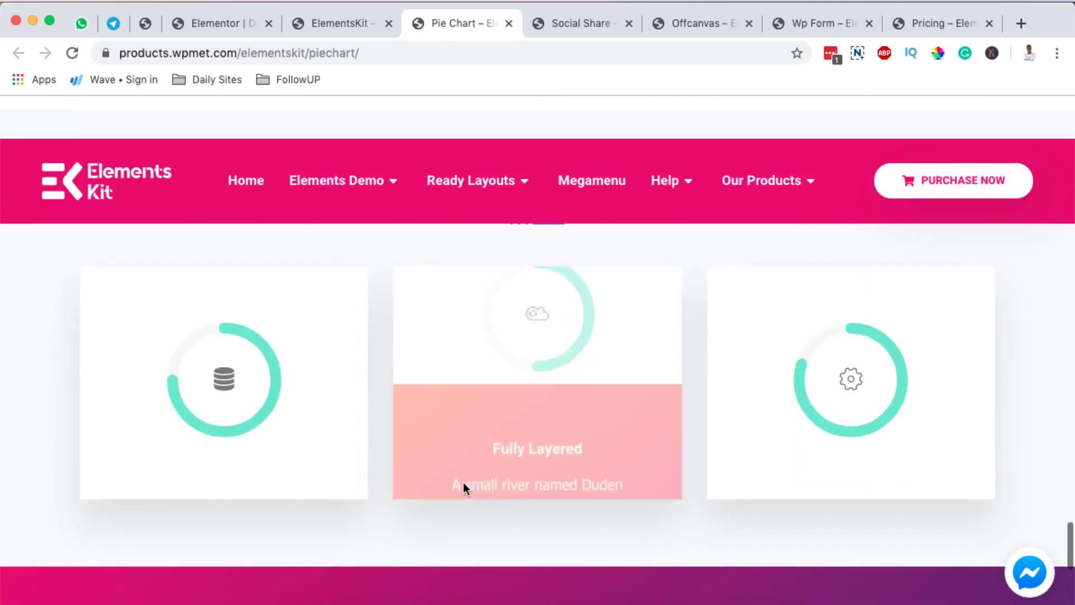
{"action": "scroll", "coordinate": [347, 448], "scroll_direction": "up", "scroll_amount": 2}
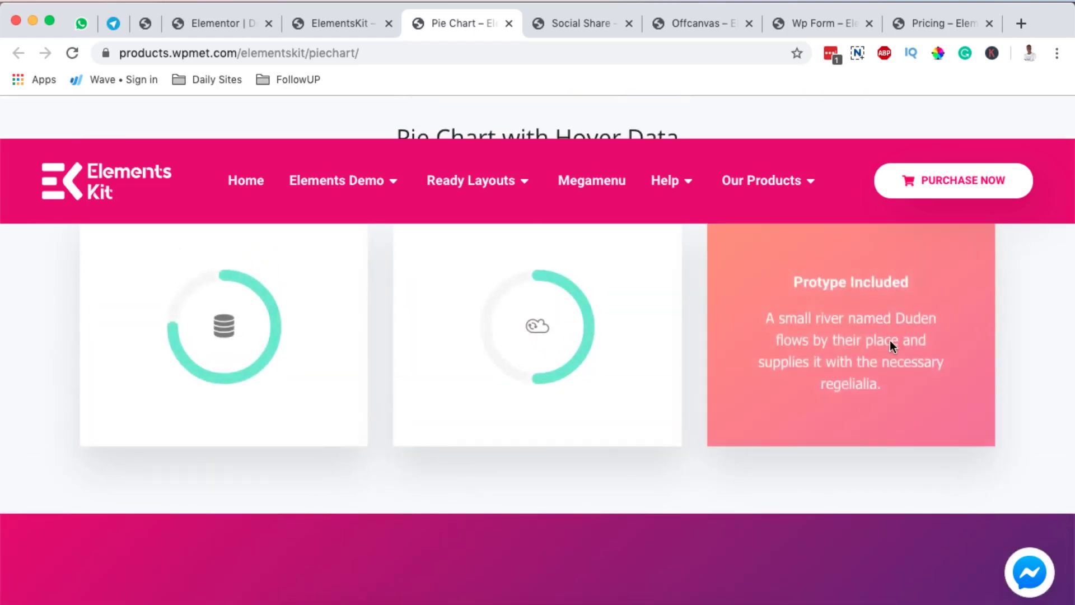
{"action": "scroll", "coordinate": [889, 340], "scroll_direction": "down", "scroll_amount": 6}
{"action": "scroll", "coordinate": [889, 341], "scroll_direction": "up", "scroll_amount": 10}
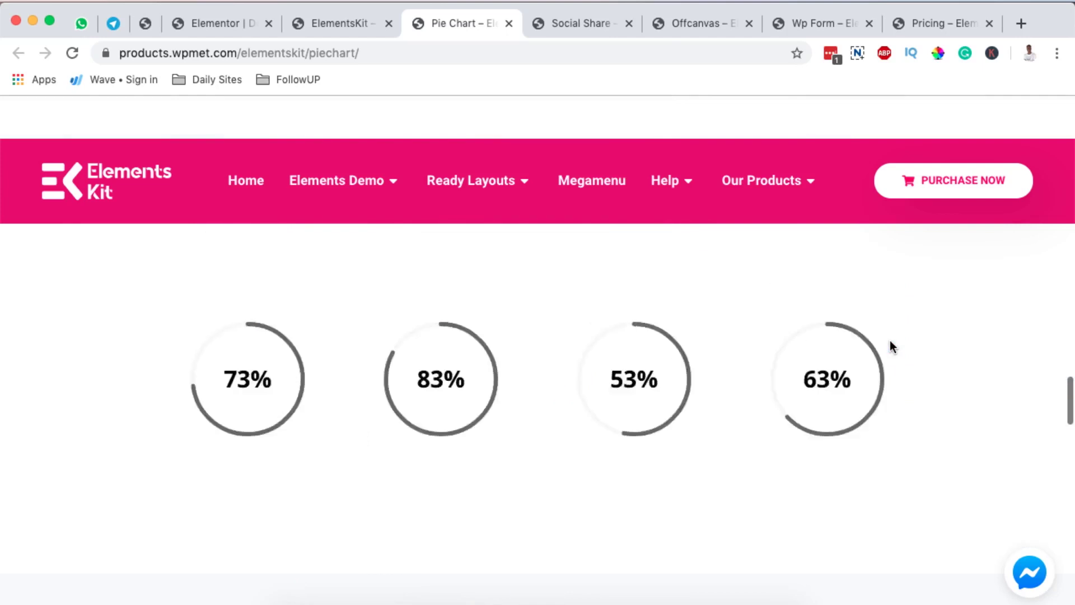
{"action": "scroll", "coordinate": [890, 344], "scroll_direction": "up", "scroll_amount": 10}
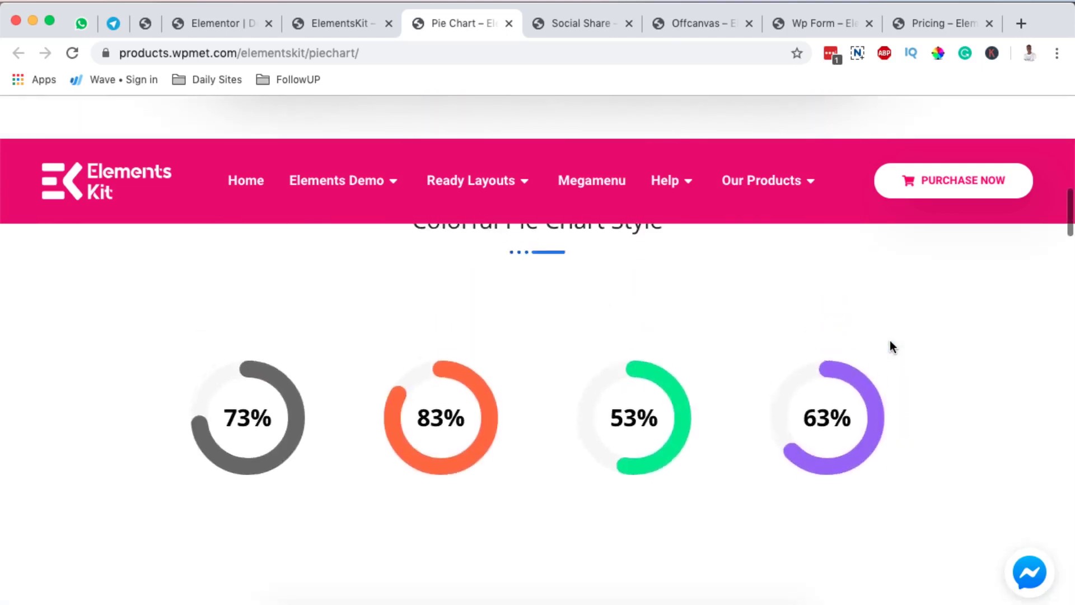
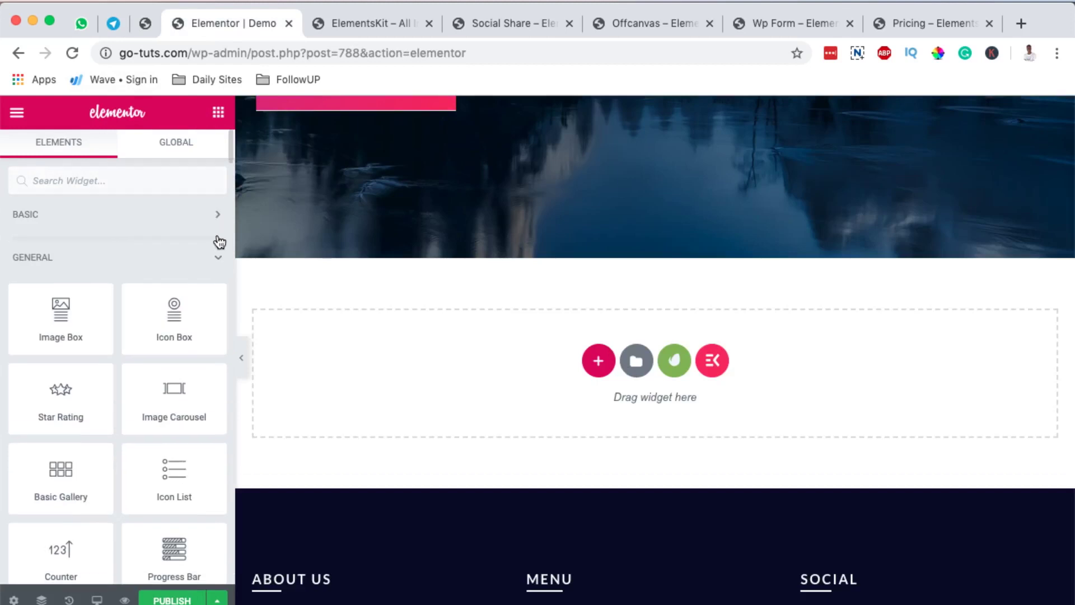
Add the ElementsKit Social Media widget to the empty section below the hero image on the Demo page
{"action": "left_click", "coordinate": [221, 258]}
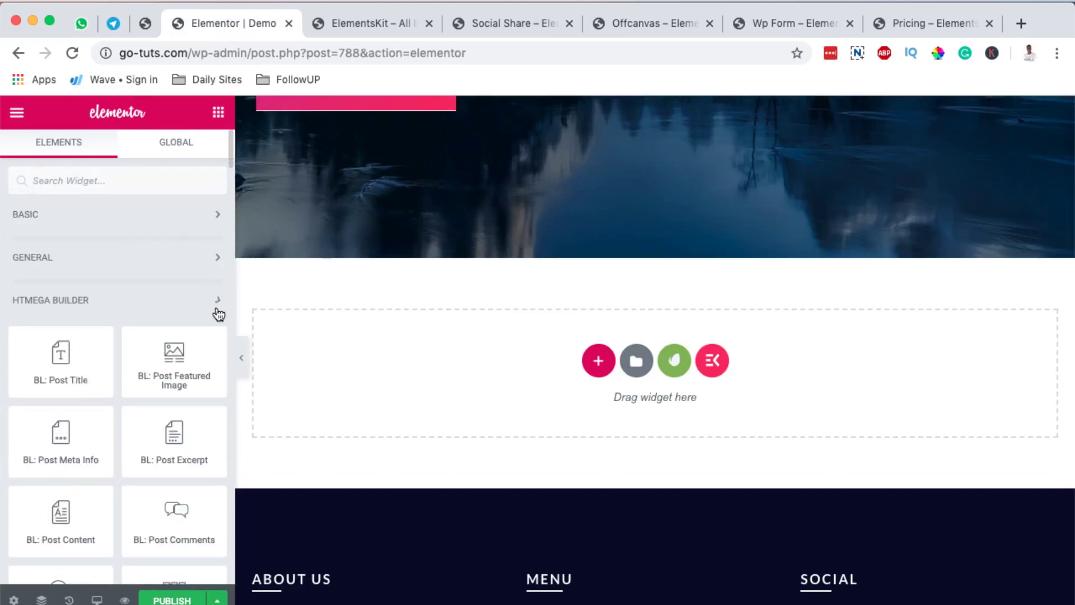
{"action": "left_click", "coordinate": [220, 349]}
{"action": "scroll", "coordinate": [219, 345], "scroll_direction": "down", "scroll_amount": 4}
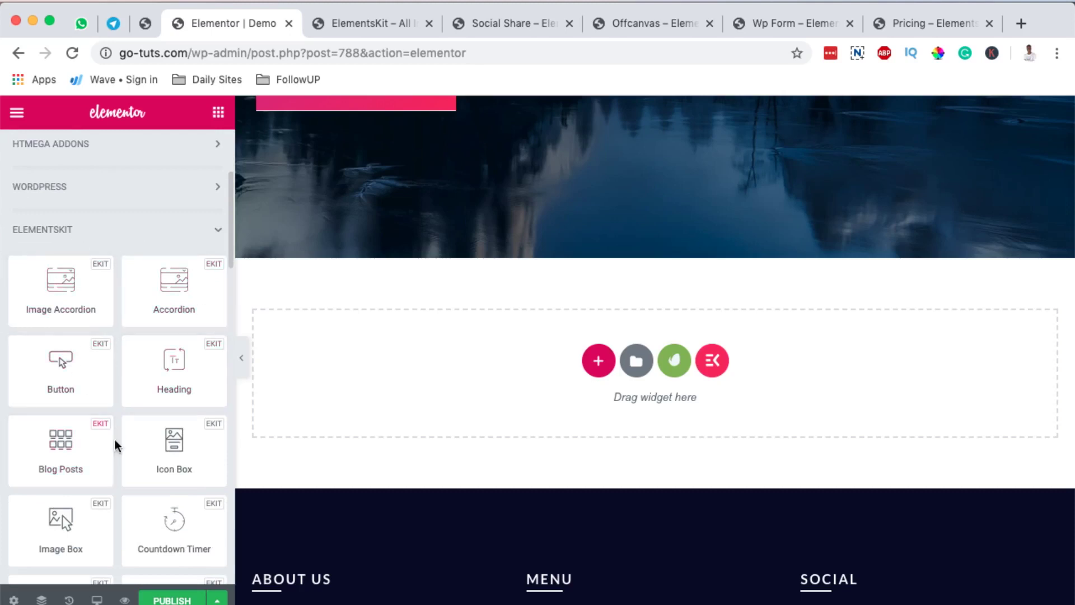
{"action": "scroll", "coordinate": [115, 443], "scroll_direction": "down", "scroll_amount": 3}
{"action": "scroll", "coordinate": [114, 439], "scroll_direction": "down", "scroll_amount": 6}
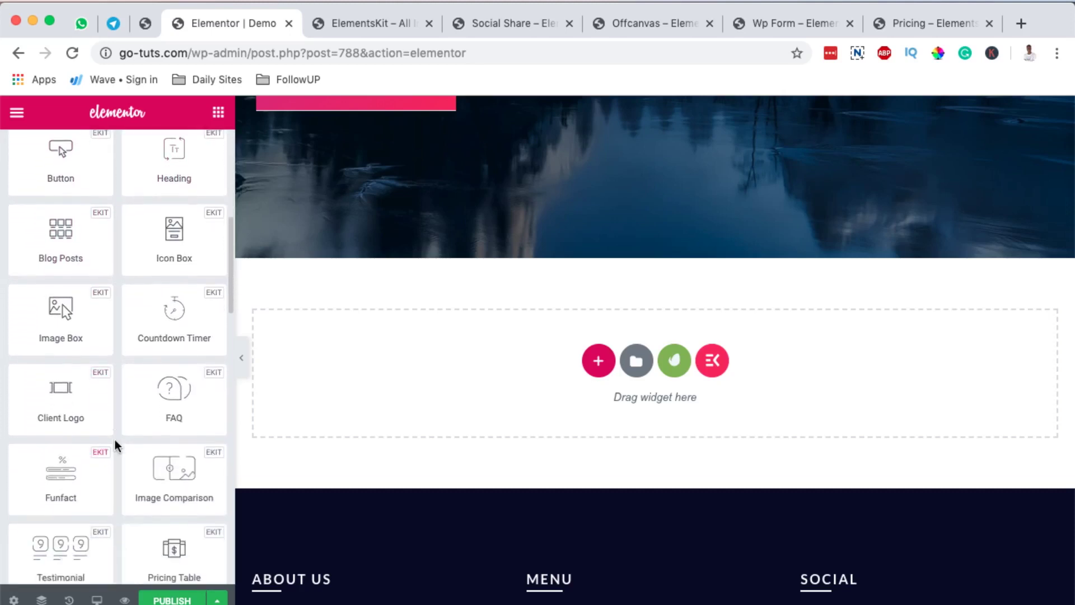
{"action": "scroll", "coordinate": [114, 439], "scroll_direction": "down", "scroll_amount": 3}
{"action": "scroll", "coordinate": [146, 431], "scroll_direction": "down", "scroll_amount": 1}
{"action": "left_click_drag", "start_coordinate": [186, 425], "coordinate": [623, 376]}
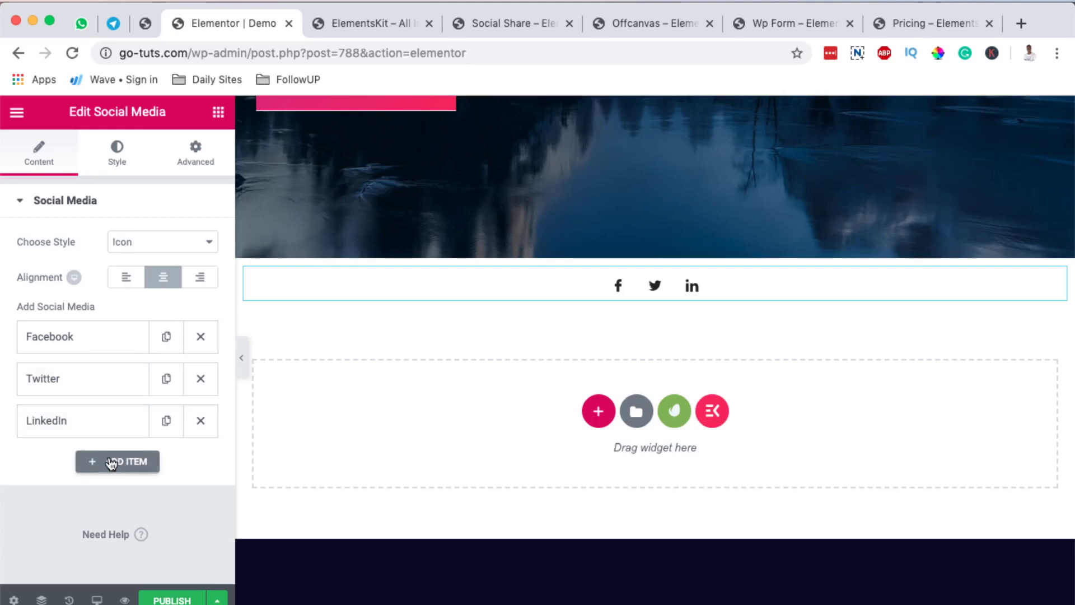
Add a fourth item to the Social Media widget and give it the Telegram paper plane icon, searching for "tele"
{"action": "left_click", "coordinate": [112, 463]}
{"action": "scroll", "coordinate": [113, 499], "scroll_direction": "down", "scroll_amount": 3}
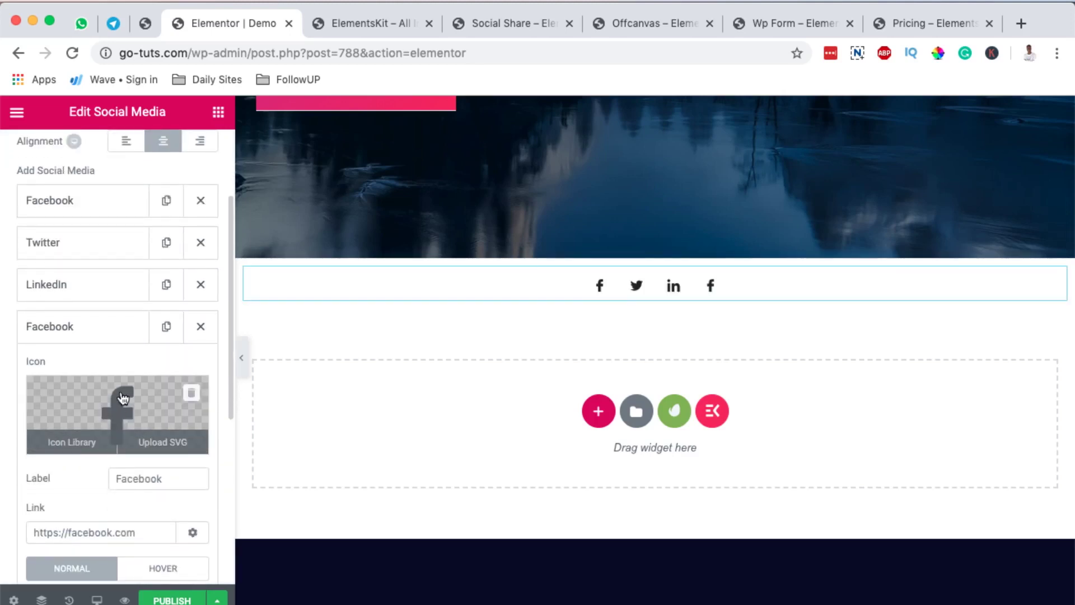
{"action": "scroll", "coordinate": [115, 515], "scroll_direction": "down", "scroll_amount": 2}
{"action": "mouse_move", "coordinate": [78, 376]}
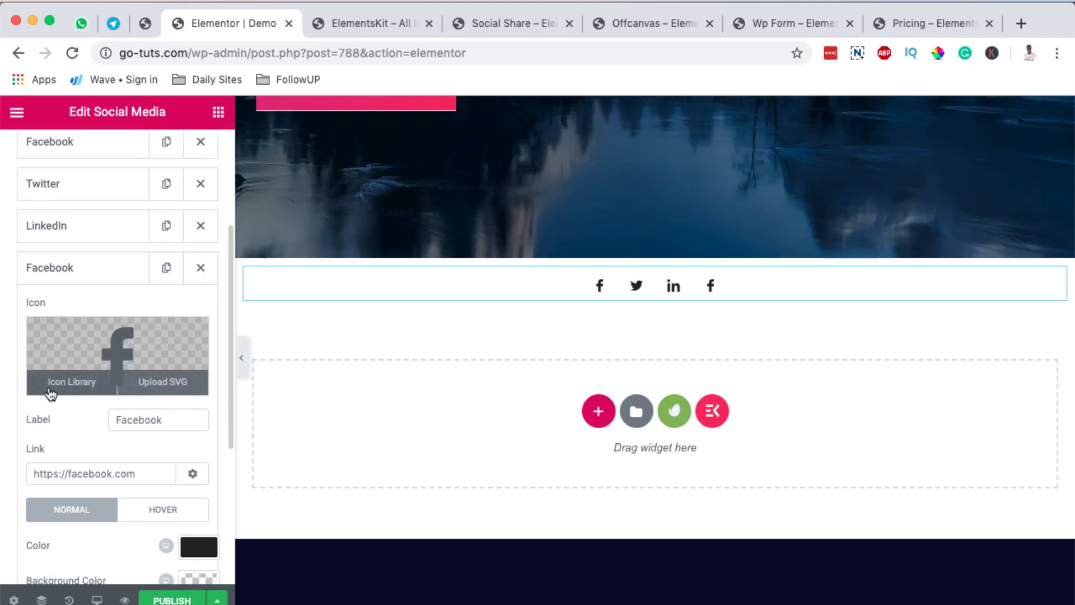
{"action": "left_click", "coordinate": [67, 382]}
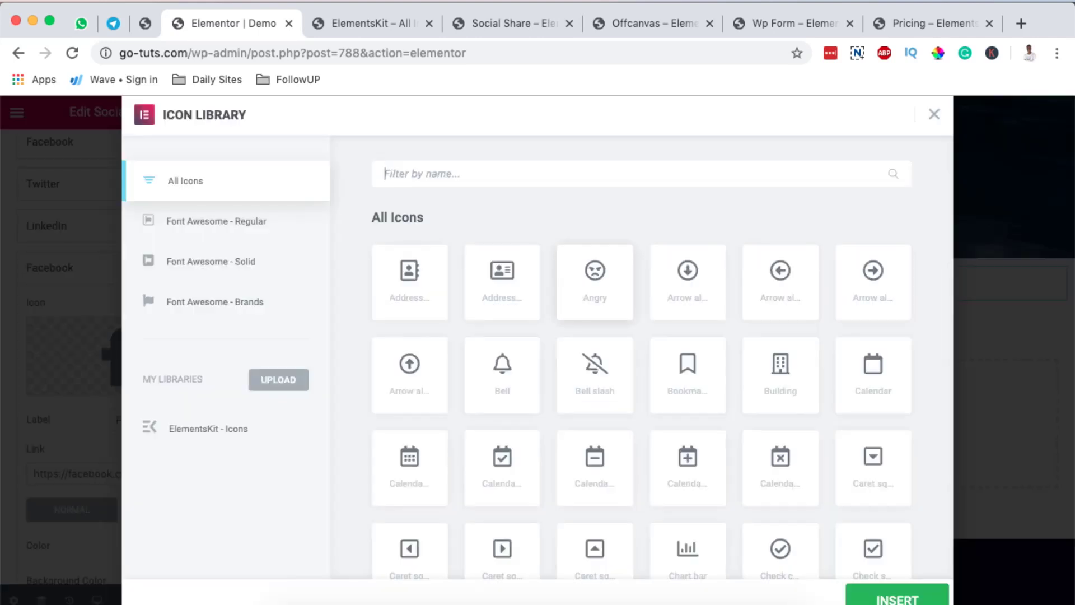
{"action": "type", "text": "tele"}
{"action": "left_click", "coordinate": [535, 276]}
{"action": "left_click", "coordinate": [897, 597]}
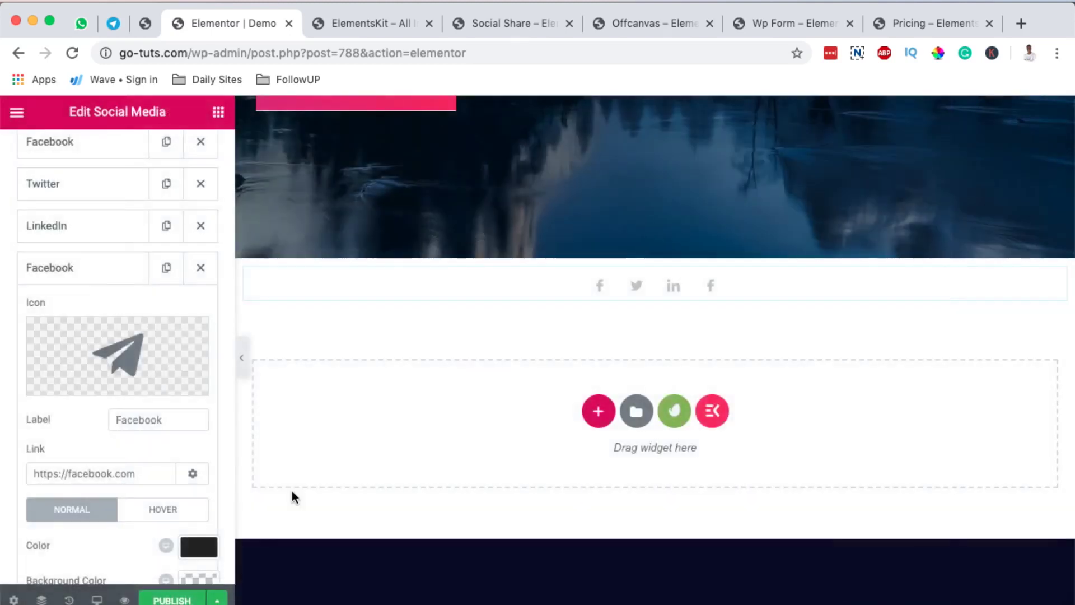
{"action": "double_click", "coordinate": [91, 470]}
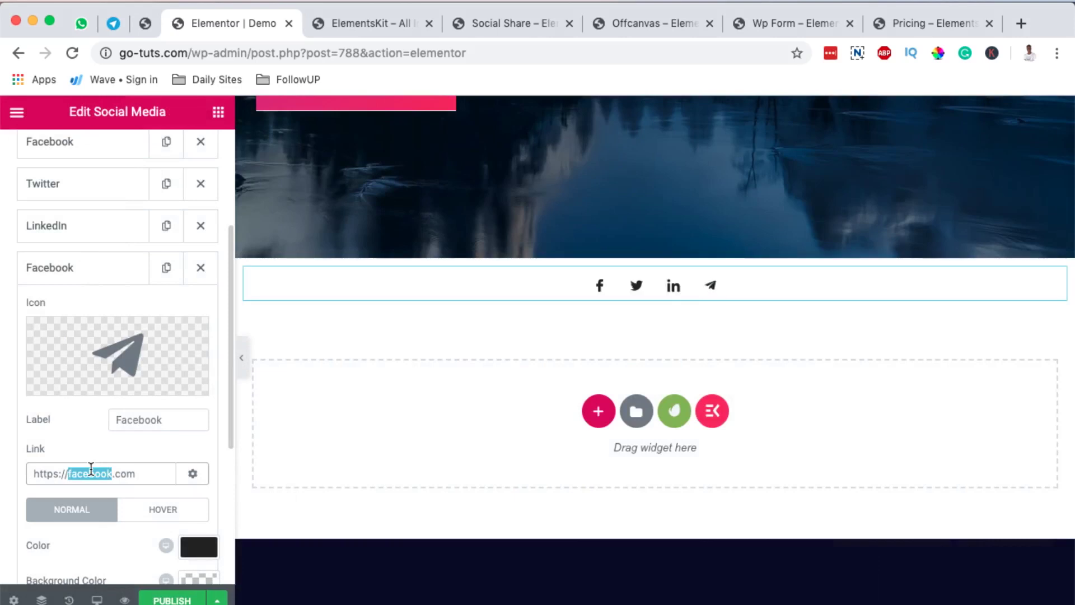
{"action": "type", "text": "telegram"}
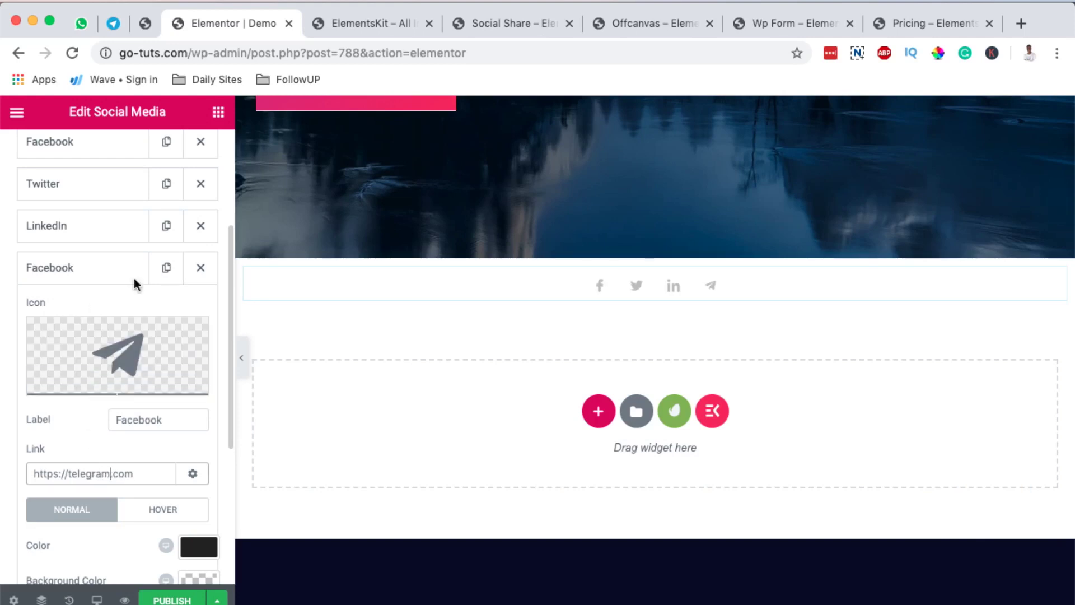
{"action": "scroll", "coordinate": [134, 467], "scroll_direction": "down", "scroll_amount": 3}
{"action": "left_click", "coordinate": [186, 412]}
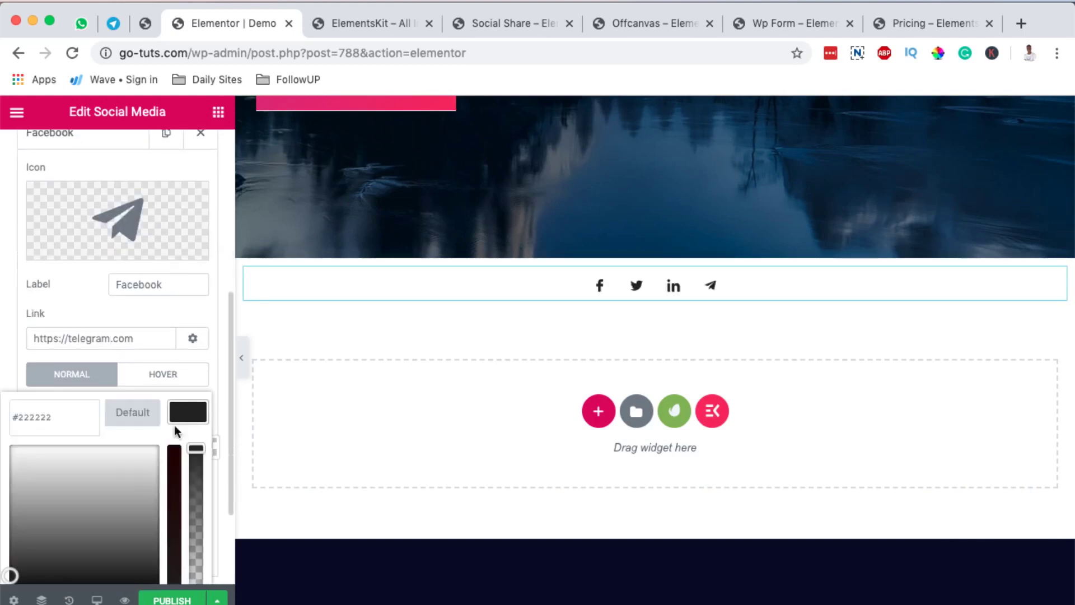
{"action": "scroll", "coordinate": [89, 512], "scroll_direction": "down", "scroll_amount": 2}
{"action": "left_click", "coordinate": [94, 496]}
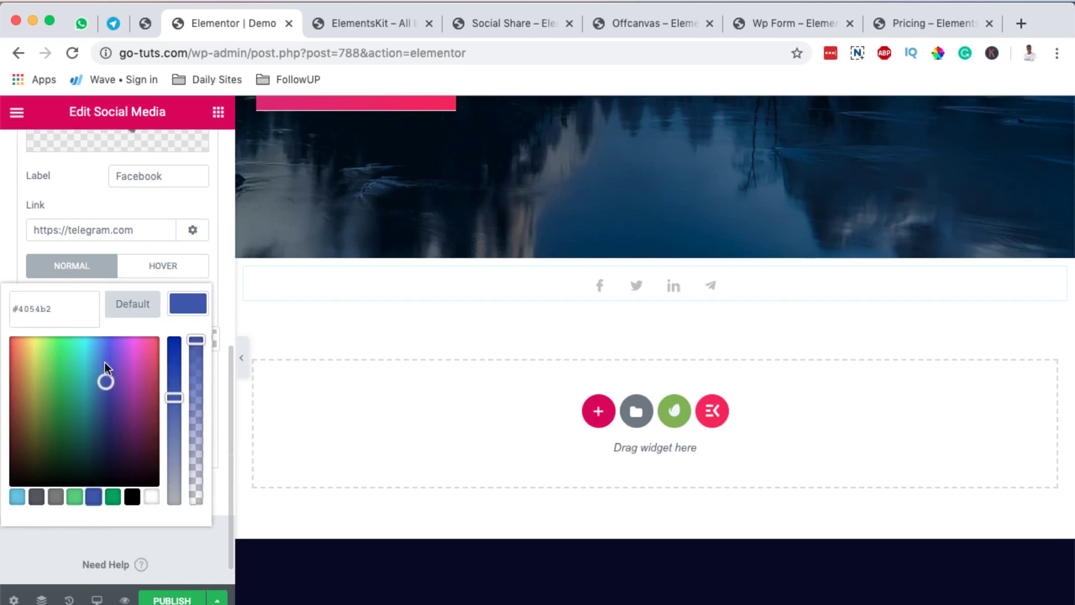
{"action": "mouse_move", "coordinate": [105, 378]}
{"action": "left_mouse_down"}
{"action": "mouse_move", "coordinate": [115, 362]}
{"action": "mouse_move", "coordinate": [115, 398]}
{"action": "mouse_move", "coordinate": [103, 381]}
{"action": "left_mouse_up"}
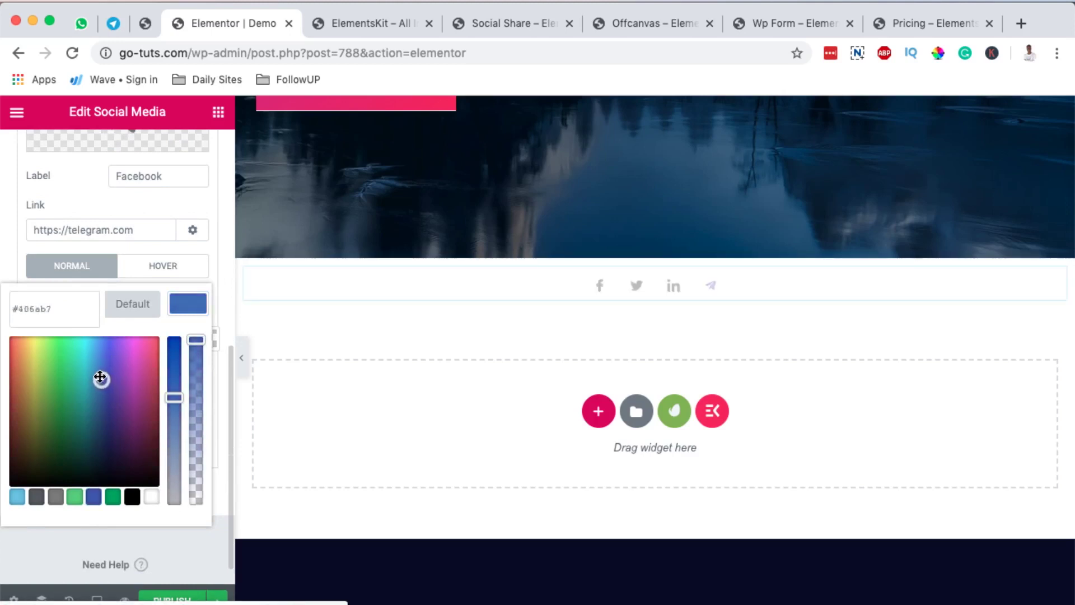
{"action": "left_click", "coordinate": [180, 293]}
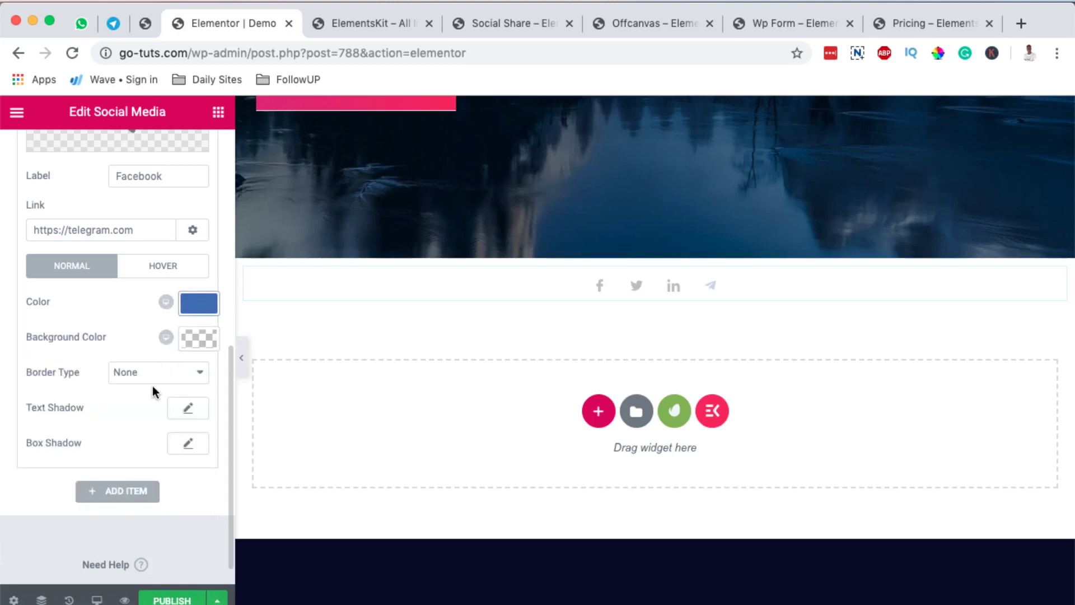
Try the left, center and right alignments for the Social Media icons, settling on left, and view the Choose Style options
{"action": "scroll", "coordinate": [145, 381], "scroll_direction": "up", "scroll_amount": 6}
{"action": "left_click", "coordinate": [120, 372]}
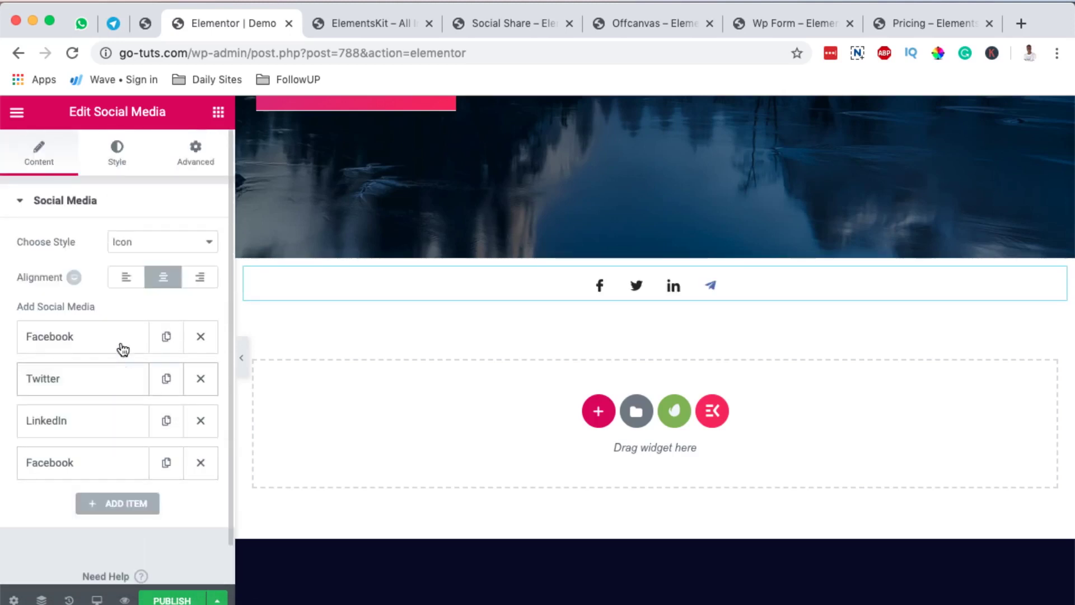
{"action": "left_click", "coordinate": [128, 277]}
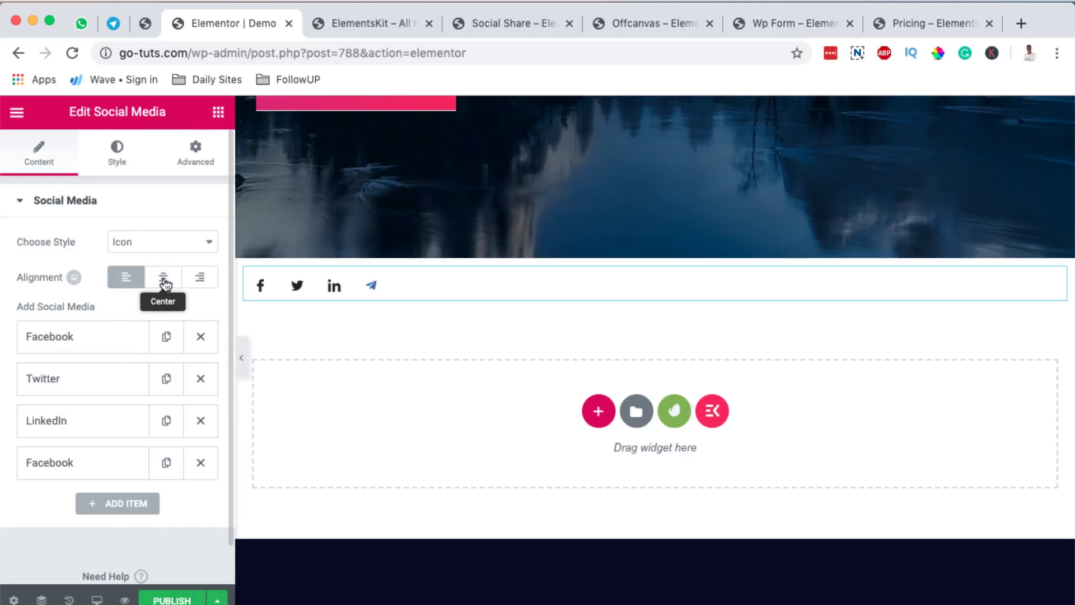
{"action": "left_click", "coordinate": [163, 278]}
{"action": "left_click", "coordinate": [200, 279]}
{"action": "left_click", "coordinate": [127, 278]}
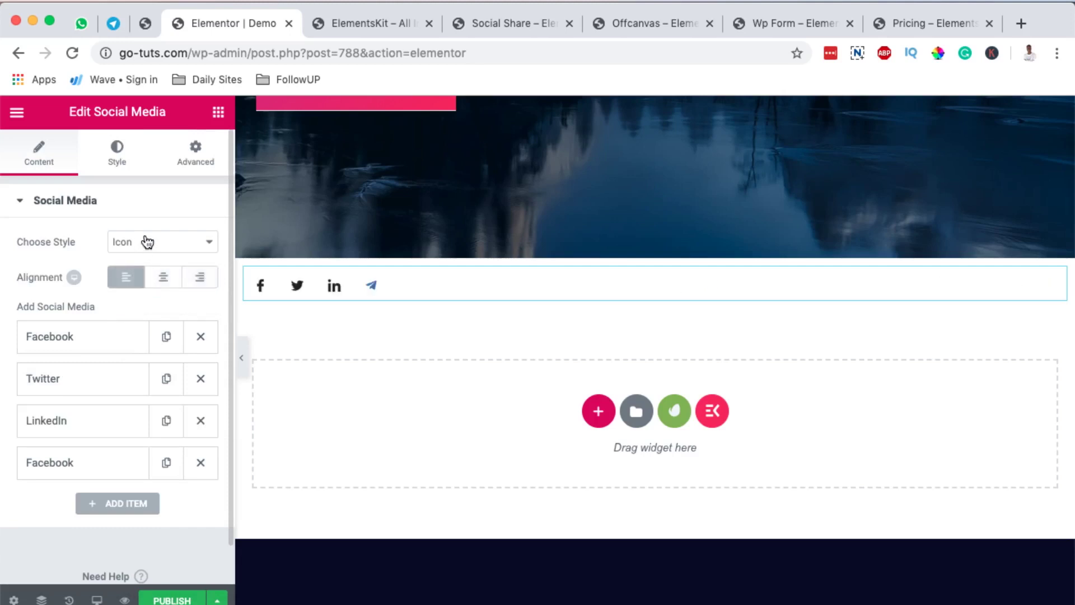
{"action": "left_click", "coordinate": [148, 241]}
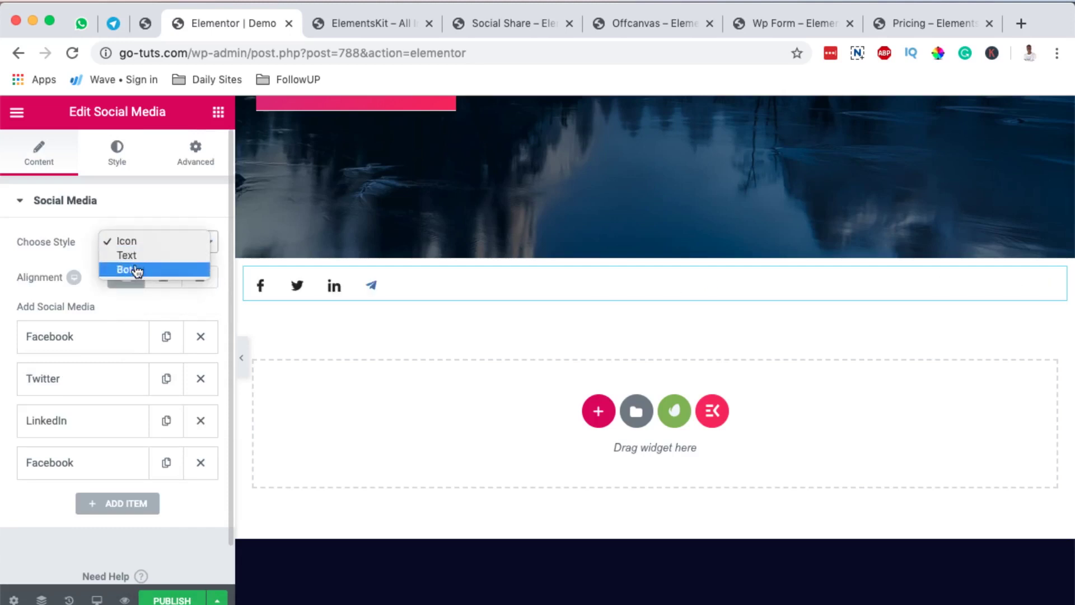
{"action": "left_click", "coordinate": [78, 249]}
Set the Social Media widget's icon size to 11 px and increase the icons' width and height
{"action": "left_click", "coordinate": [117, 150]}
{"action": "scroll", "coordinate": [135, 383], "scroll_direction": "down", "scroll_amount": 5}
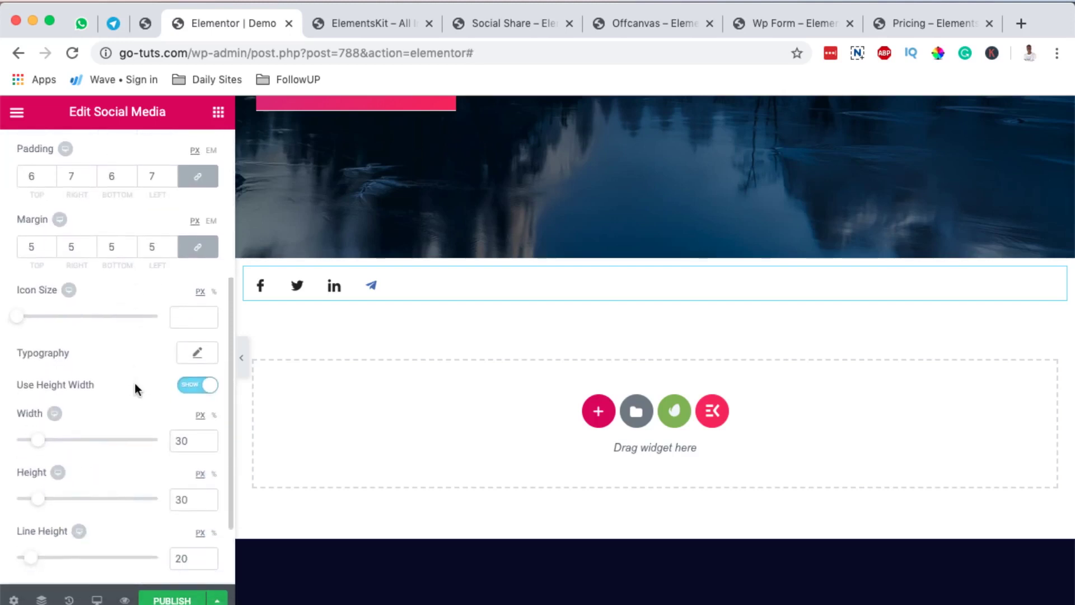
{"action": "left_click_drag", "start_coordinate": [16, 316], "coordinate": [36, 341]}
{"action": "mouse_move", "coordinate": [45, 443]}
{"action": "left_mouse_down"}
{"action": "mouse_move", "coordinate": [103, 446]}
{"action": "mouse_move", "coordinate": [53, 444]}
{"action": "left_mouse_up"}
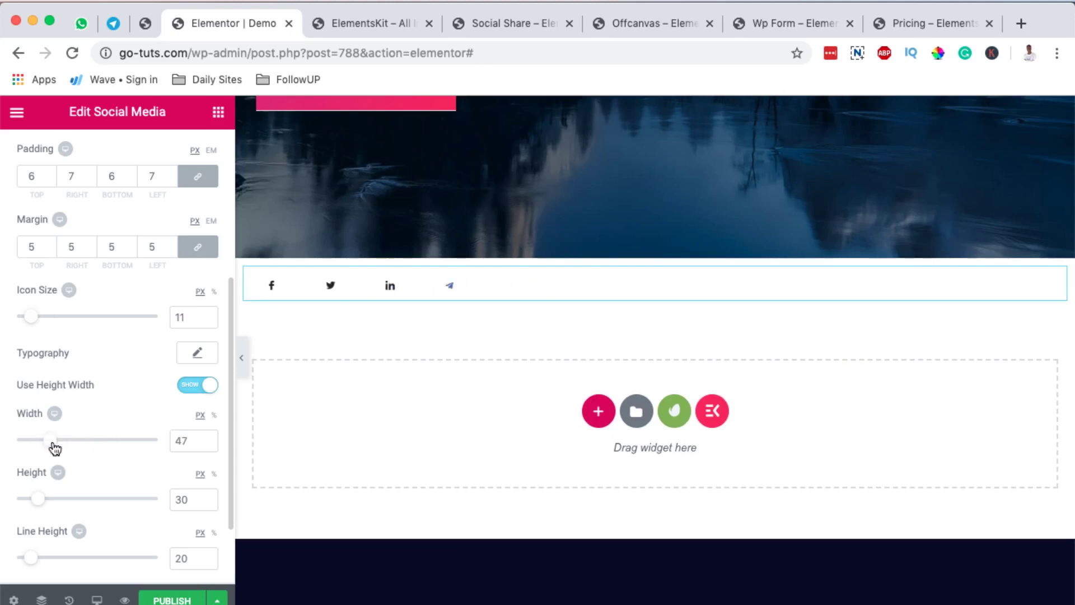
{"action": "mouse_move", "coordinate": [38, 498]}
{"action": "left_mouse_down"}
{"action": "mouse_move", "coordinate": [68, 500]}
{"action": "mouse_move", "coordinate": [45, 498]}
{"action": "left_mouse_up"}
{"action": "scroll", "coordinate": [106, 379], "scroll_direction": "down", "scroll_amount": 3}
{"action": "scroll", "coordinate": [106, 380], "scroll_direction": "up", "scroll_amount": 6}
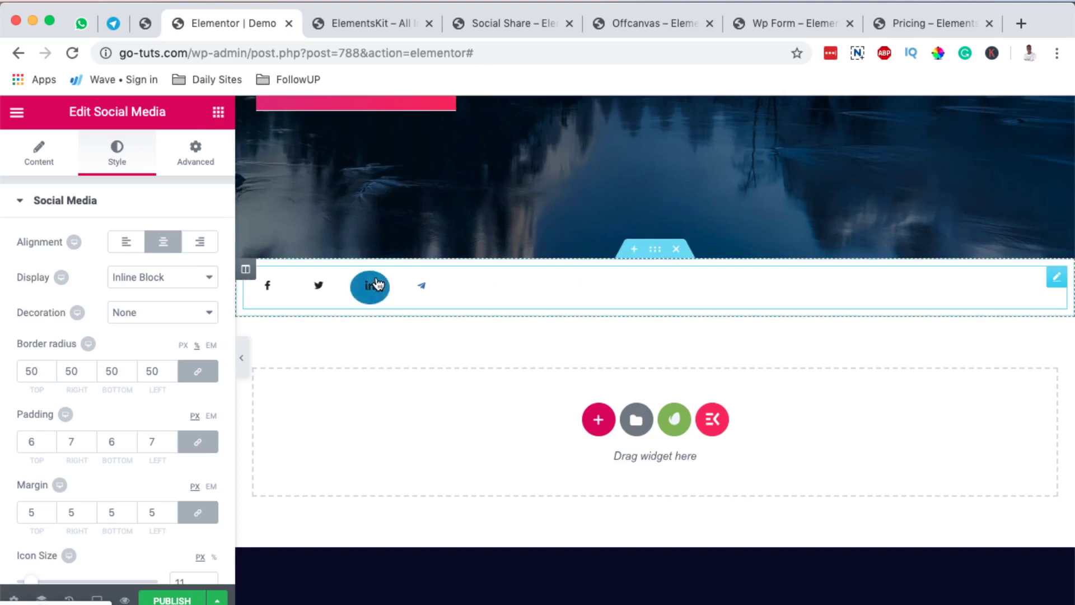
Look through the ElementsKit widgets down to the form widgets and the ElementsKit Header Footer group
{"action": "left_click", "coordinate": [218, 114]}
{"action": "scroll", "coordinate": [149, 436], "scroll_direction": "down", "scroll_amount": 4}
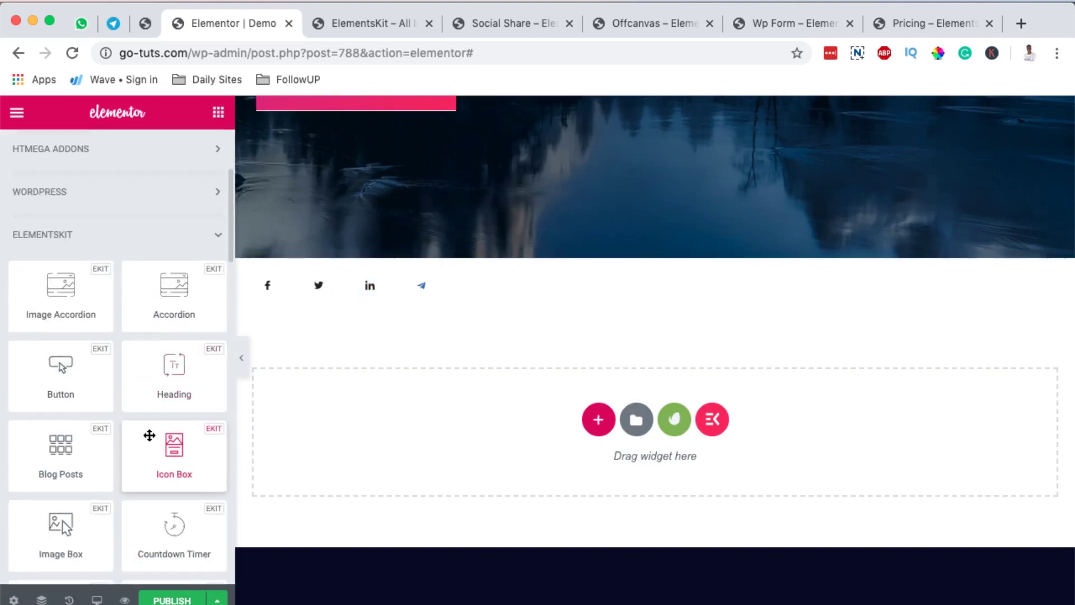
{"action": "scroll", "coordinate": [39, 521], "scroll_direction": "down", "scroll_amount": 8}
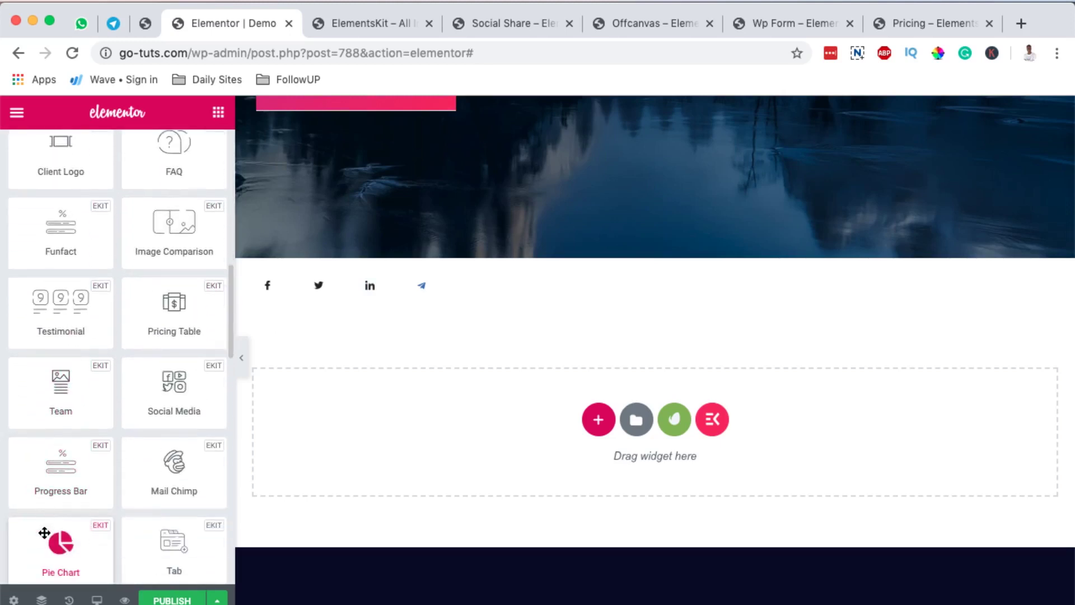
{"action": "scroll", "coordinate": [72, 413], "scroll_direction": "down", "scroll_amount": 10}
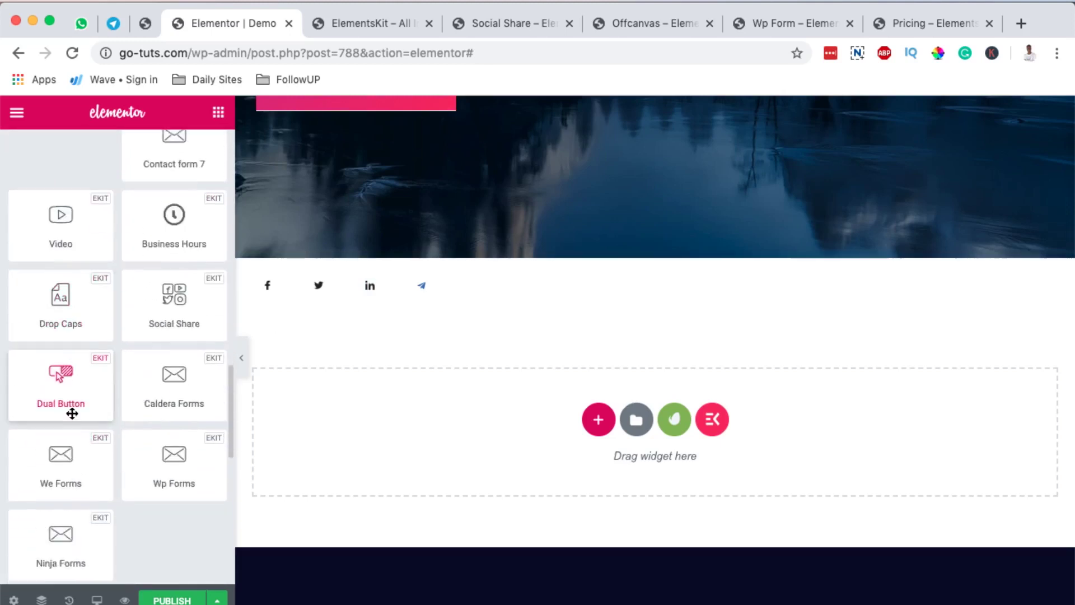
{"action": "scroll", "coordinate": [72, 413], "scroll_direction": "down", "scroll_amount": 3}
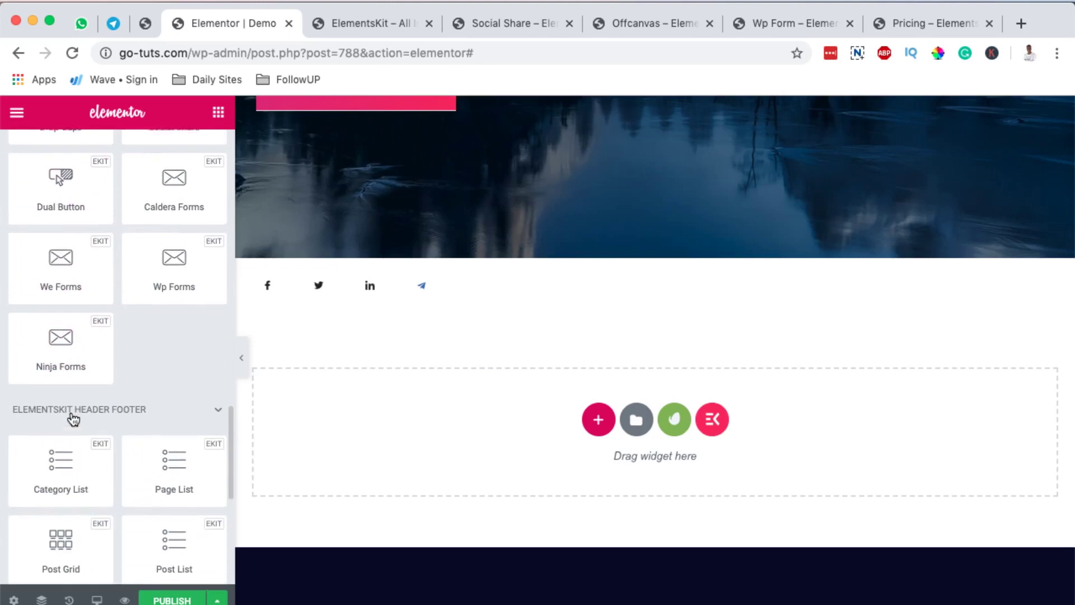
{"action": "scroll", "coordinate": [73, 413], "scroll_direction": "up", "scroll_amount": 2}
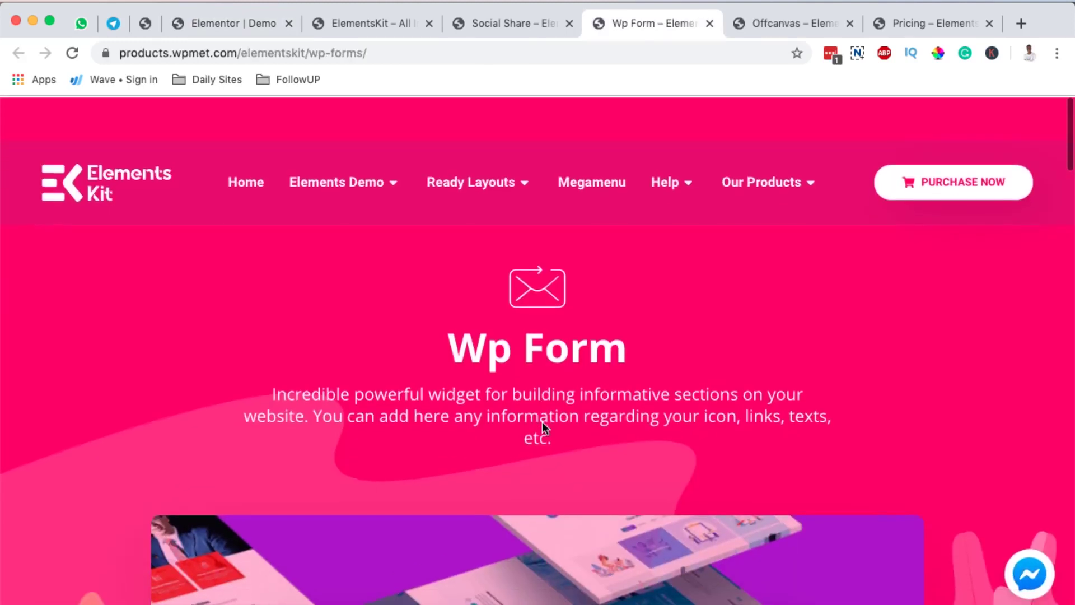
Examine the sample forms on the Wp Form demo page, including the Newsletter Subscribe Form and the department suggestion form
{"action": "scroll", "coordinate": [542, 425], "scroll_direction": "down", "scroll_amount": 15}
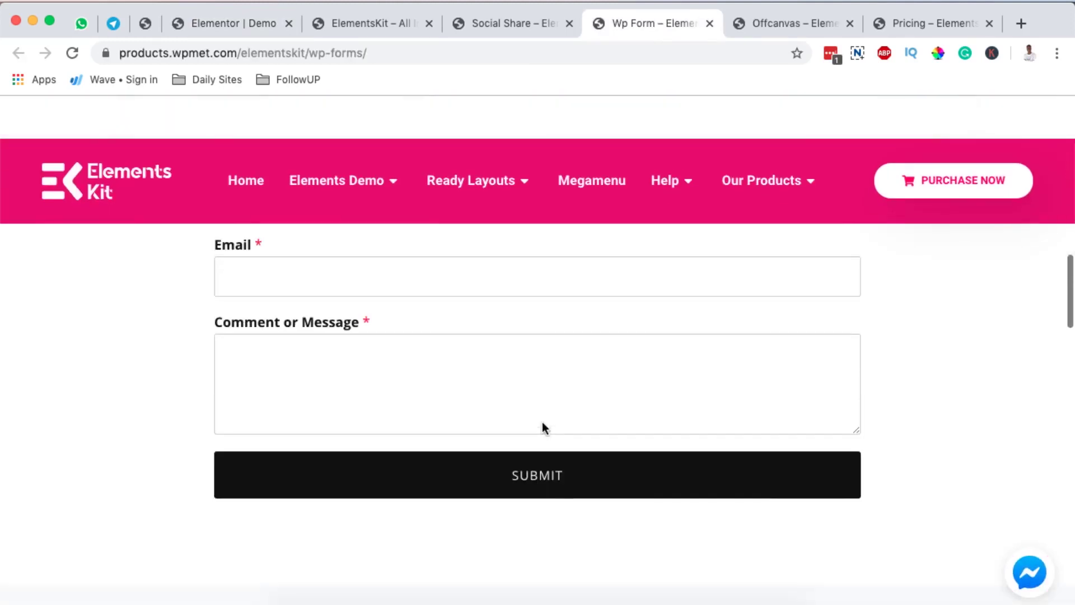
{"action": "scroll", "coordinate": [542, 422], "scroll_direction": "up", "scroll_amount": 7}
{"action": "scroll", "coordinate": [542, 422], "scroll_direction": "down", "scroll_amount": 17}
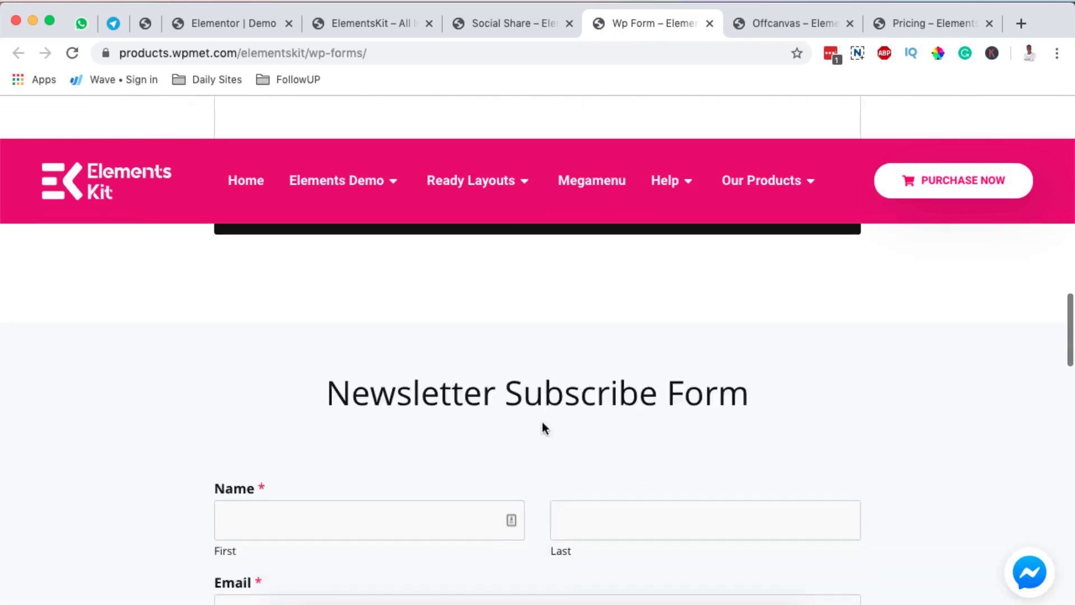
{"action": "scroll", "coordinate": [543, 424], "scroll_direction": "down", "scroll_amount": 9}
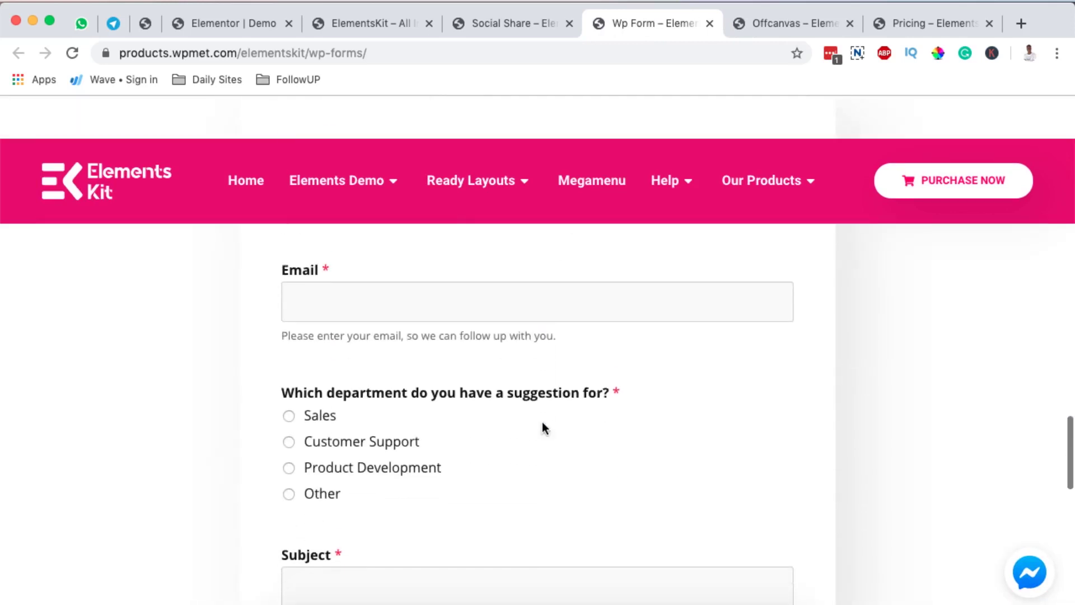
{"action": "scroll", "coordinate": [542, 424], "scroll_direction": "down", "scroll_amount": 10}
{"action": "scroll", "coordinate": [543, 424], "scroll_direction": "up", "scroll_amount": 10}
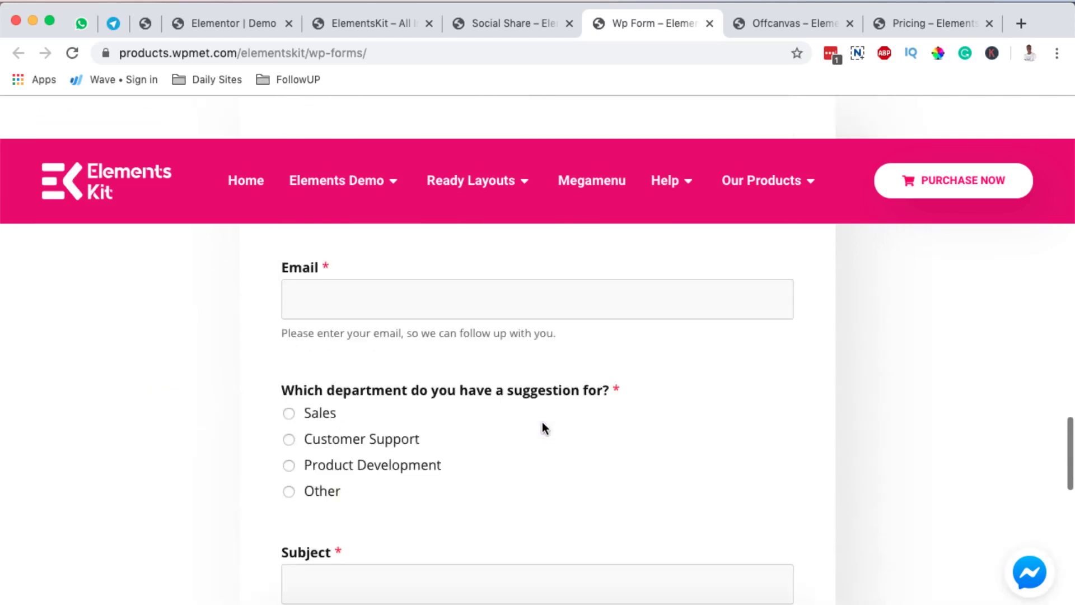
Back on the Elementor Demo page, add the Wp Forms widget to the empty section below the social icons and choose Contact Form 1
{"action": "left_click", "coordinate": [142, 26]}
{"action": "left_click", "coordinate": [270, 32]}
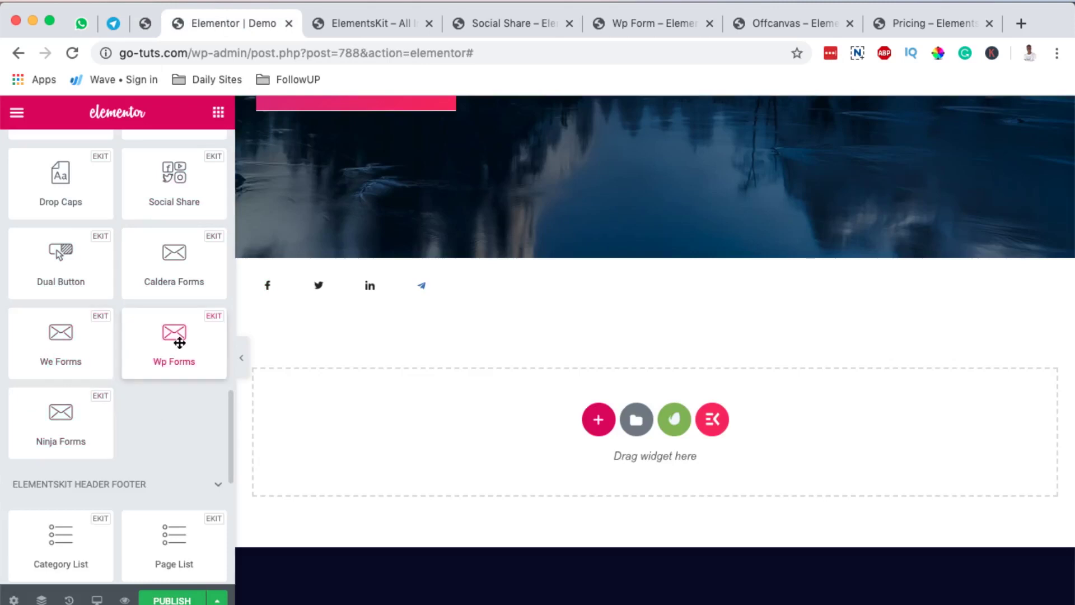
{"action": "left_click_drag", "start_coordinate": [171, 343], "coordinate": [616, 408]}
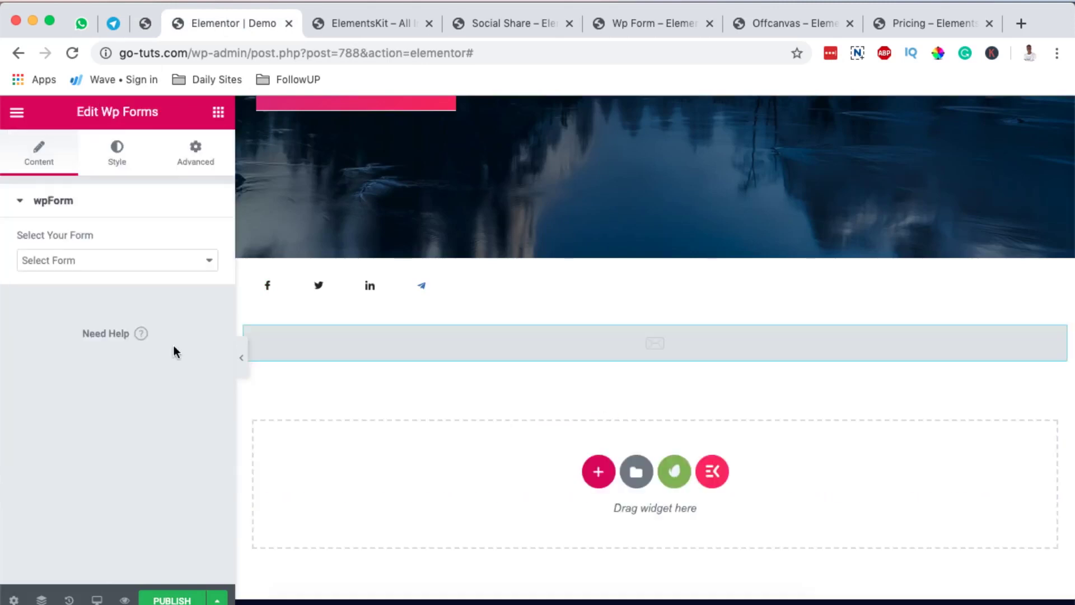
{"action": "left_click", "coordinate": [153, 259]}
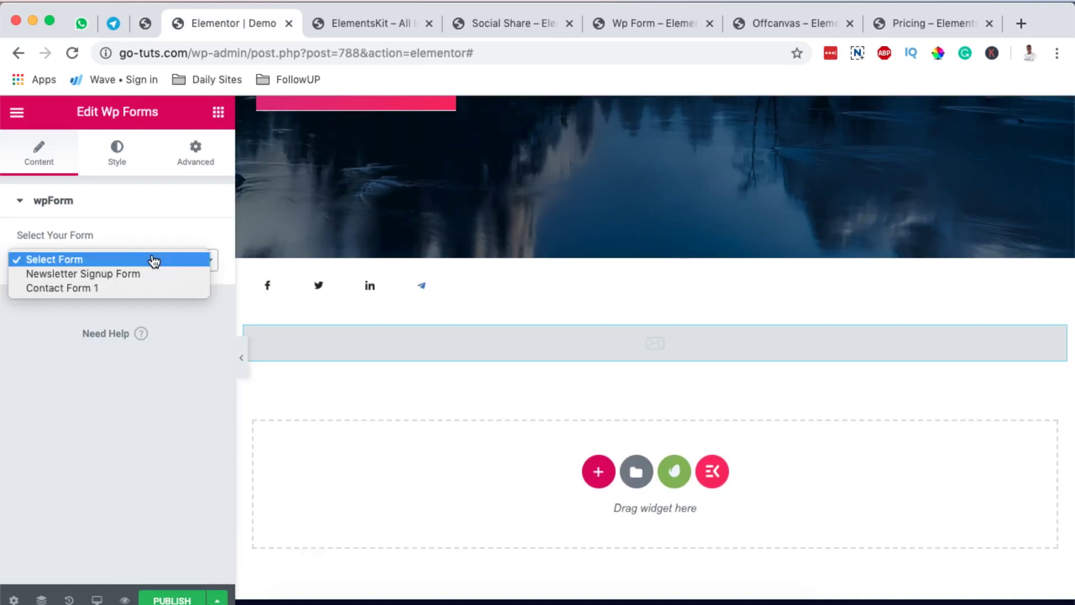
{"action": "left_click", "coordinate": [139, 289]}
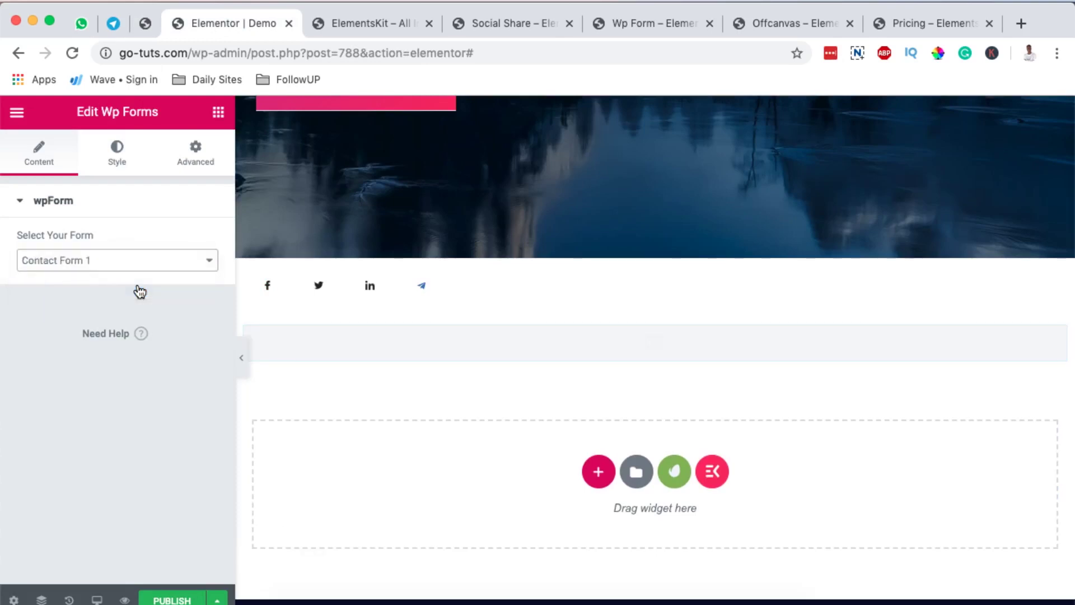
{"action": "scroll", "coordinate": [571, 396], "scroll_direction": "down", "scroll_amount": 3}
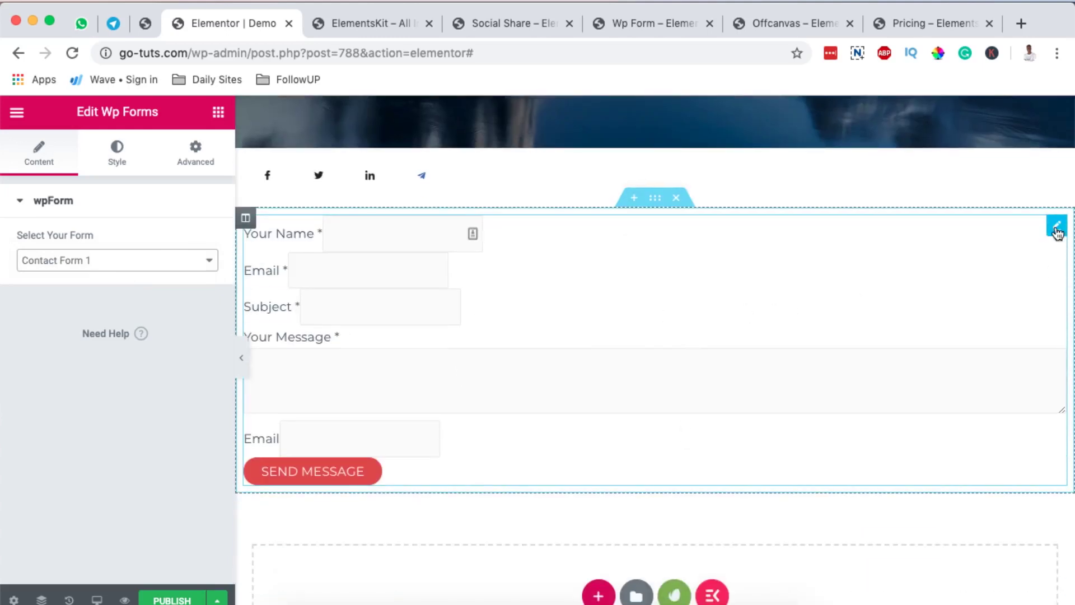
Examine the Labels and Input & Textarea style options of the Wp Forms widget
{"action": "left_click", "coordinate": [107, 147]}
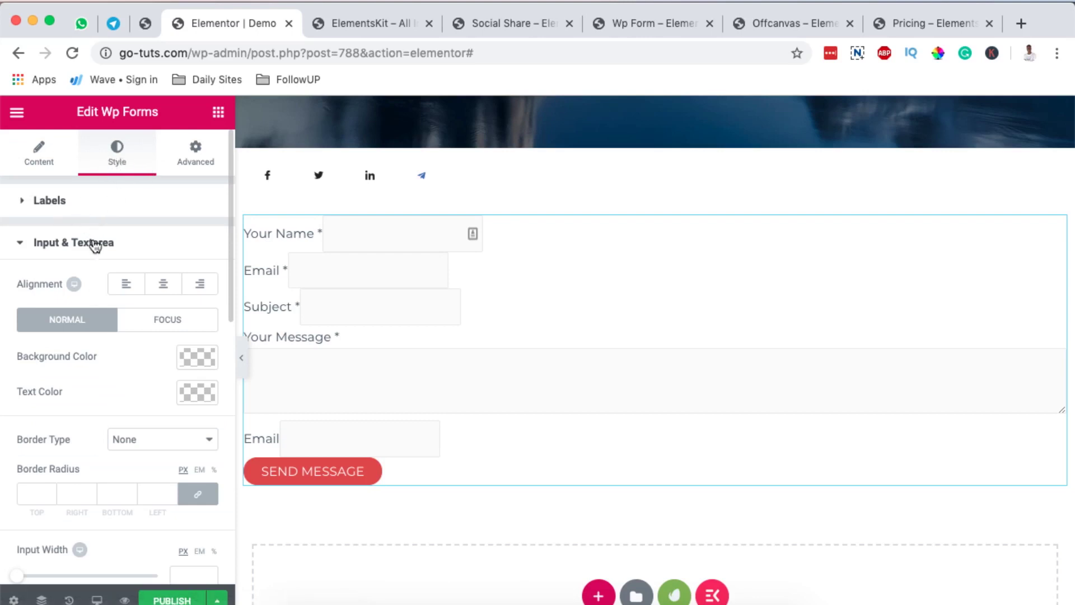
{"action": "left_click", "coordinate": [59, 200]}
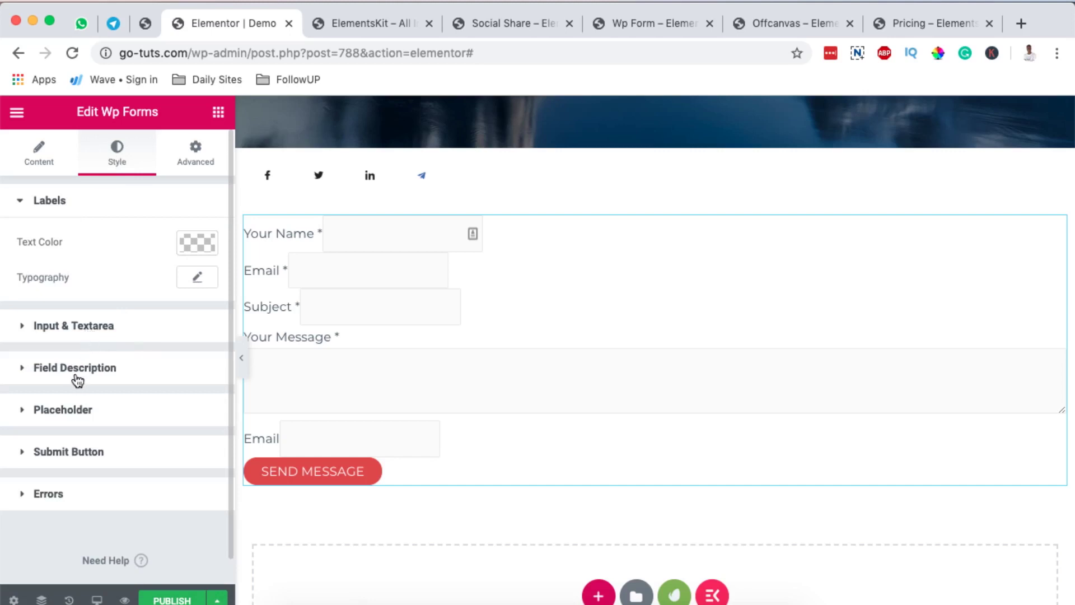
{"action": "left_click", "coordinate": [73, 325]}
{"action": "scroll", "coordinate": [90, 465], "scroll_direction": "down", "scroll_amount": 10}
{"action": "scroll", "coordinate": [95, 324], "scroll_direction": "down", "scroll_amount": 3}
{"action": "scroll", "coordinate": [96, 327], "scroll_direction": "up", "scroll_amount": 15}
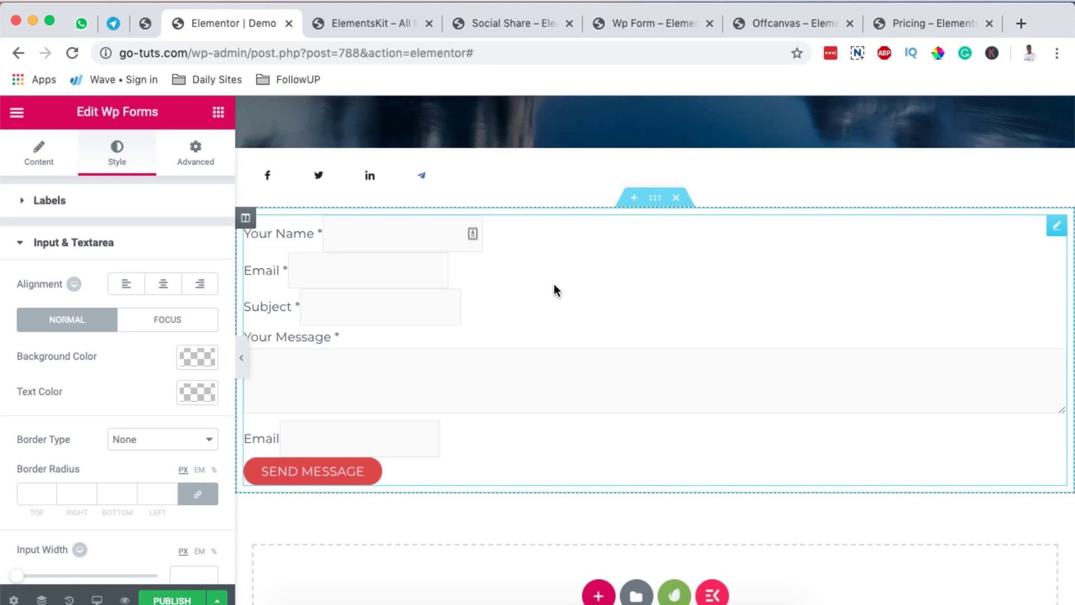
{"action": "left_click", "coordinate": [74, 243]}
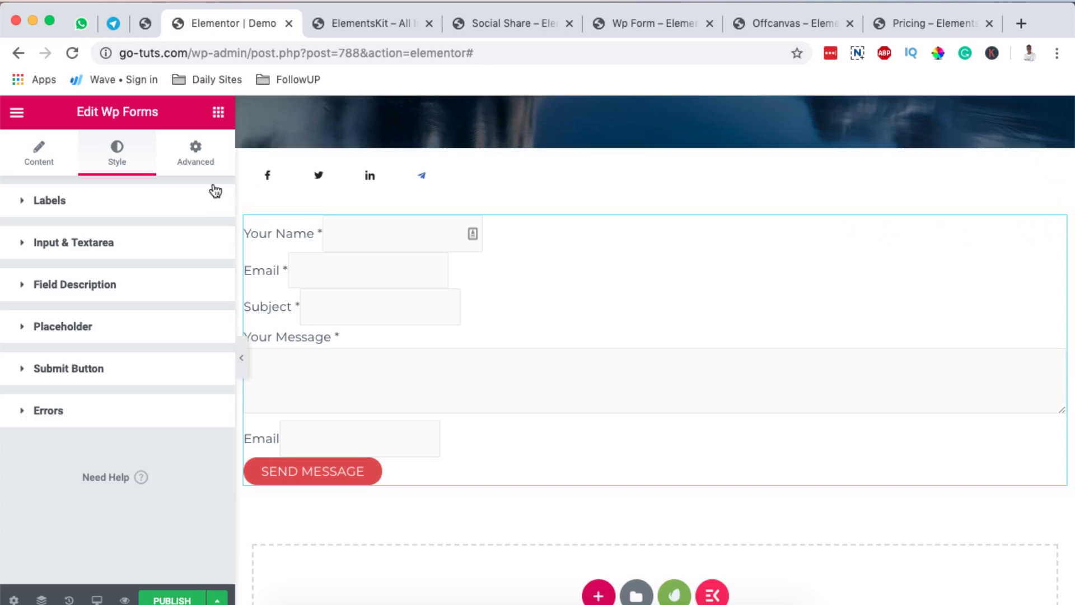
View the list of selectable forms in the Wp Forms widget's content settings, keeping Contact Form 1
{"action": "left_click", "coordinate": [39, 157]}
{"action": "left_click", "coordinate": [101, 267]}
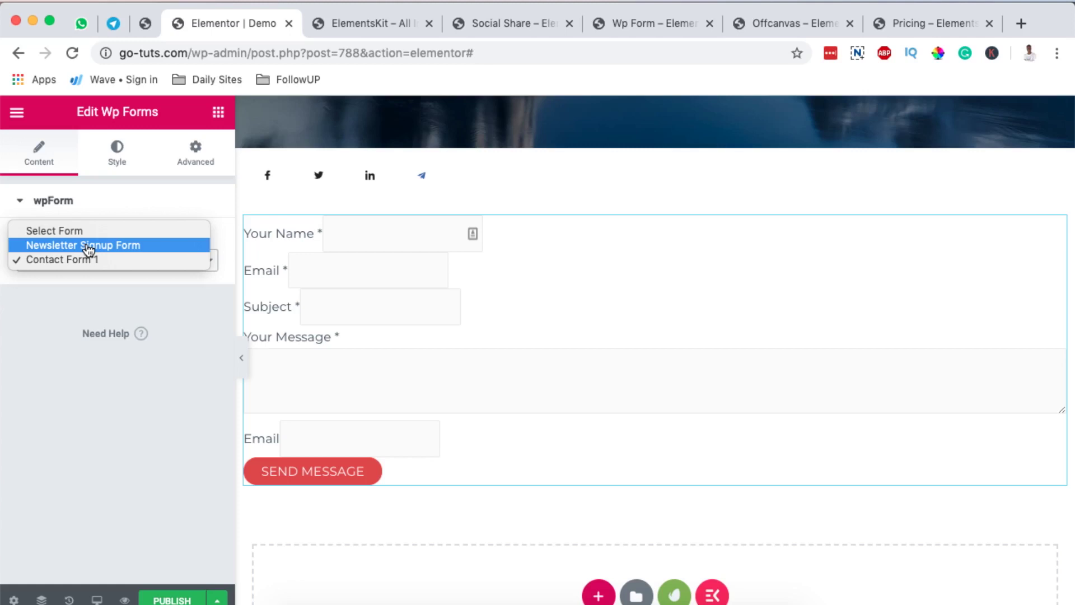
{"action": "left_click", "coordinate": [36, 318]}
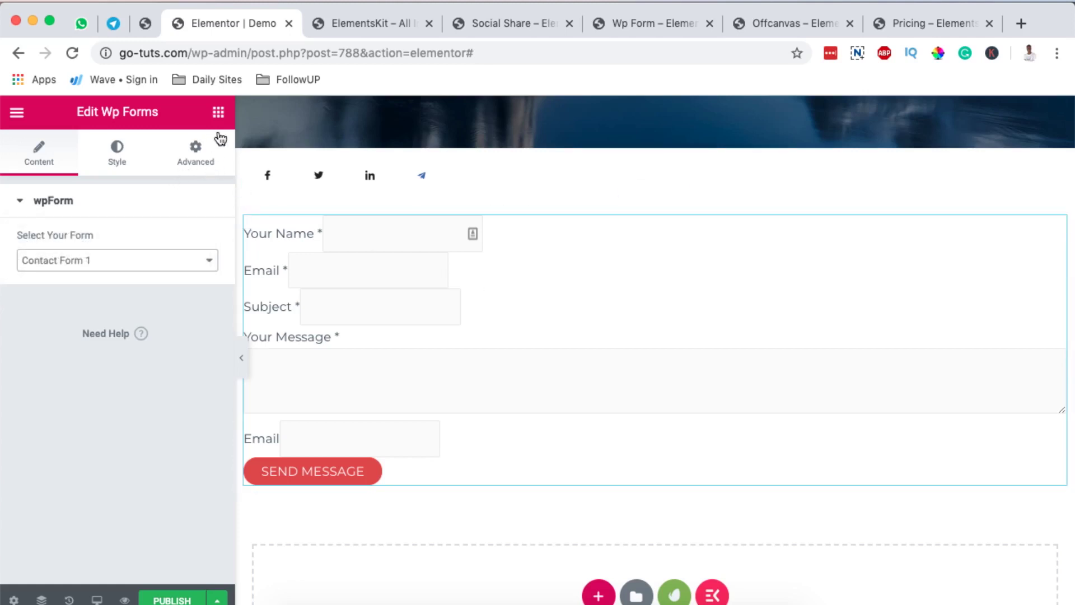
Browse the full ElementsKit widget list again, from Image Accordion through Ninja Forms to the Category List widget
{"action": "left_click", "coordinate": [218, 114]}
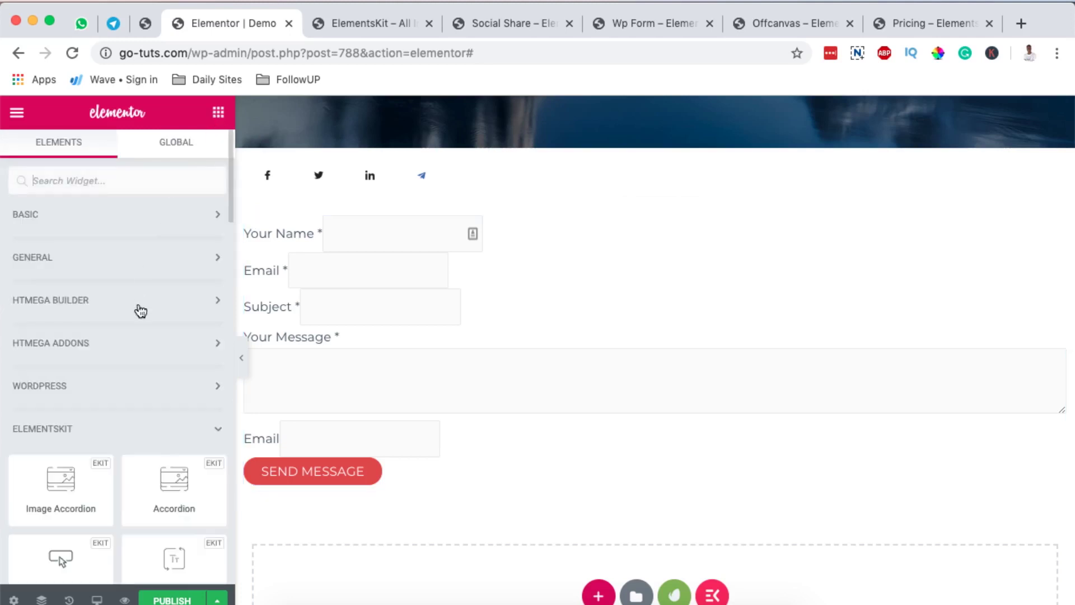
{"action": "scroll", "coordinate": [137, 371], "scroll_direction": "down", "scroll_amount": 5}
{"action": "scroll", "coordinate": [138, 371], "scroll_direction": "down", "scroll_amount": 4}
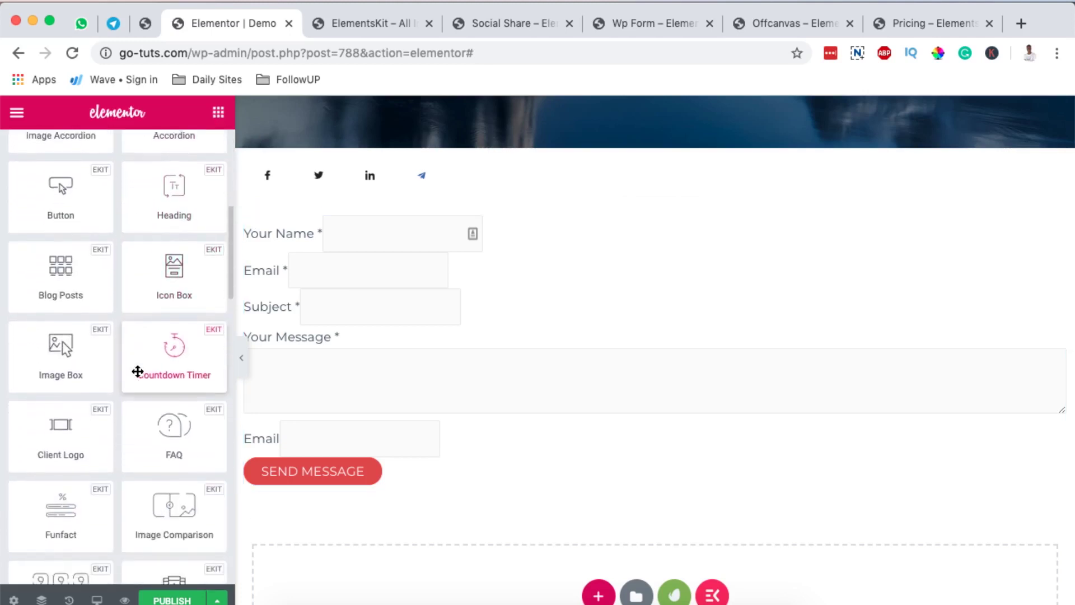
{"action": "scroll", "coordinate": [137, 374], "scroll_direction": "down", "scroll_amount": 5}
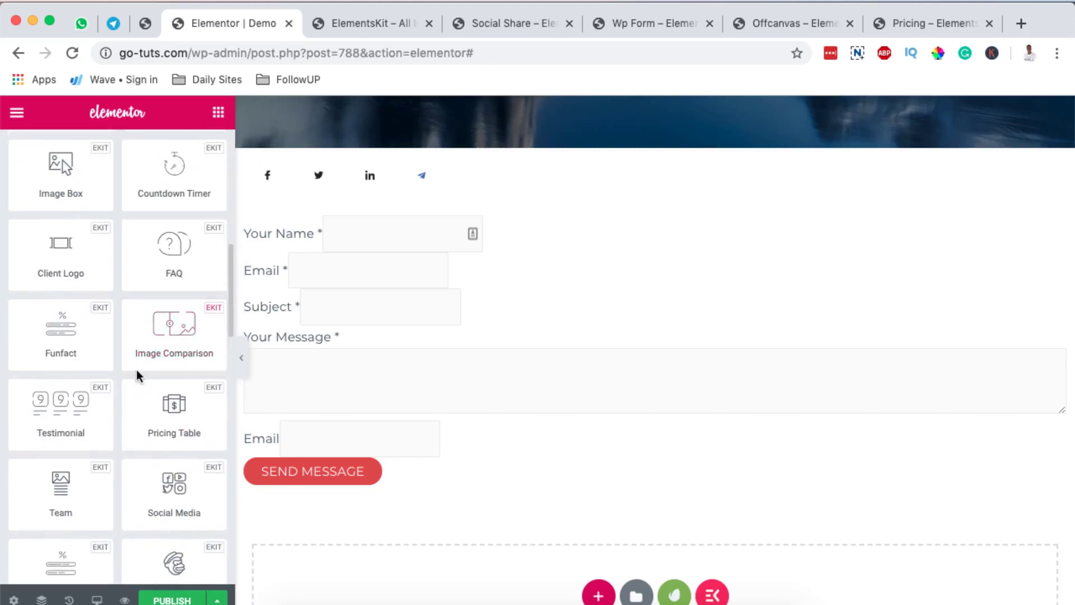
{"action": "scroll", "coordinate": [137, 371], "scroll_direction": "up", "scroll_amount": 2}
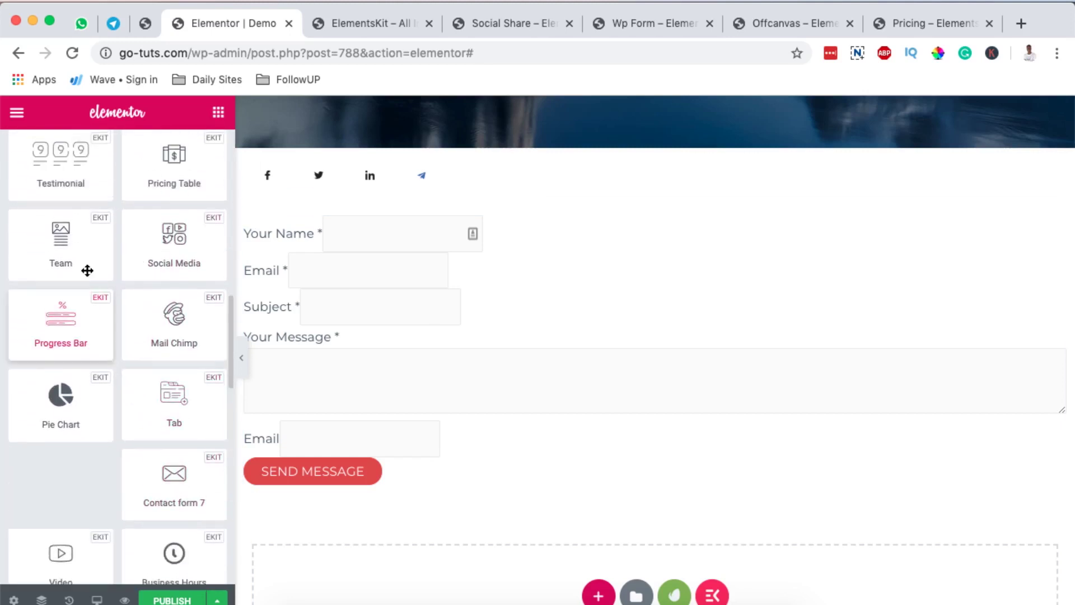
{"action": "scroll", "coordinate": [161, 407], "scroll_direction": "down", "scroll_amount": 3}
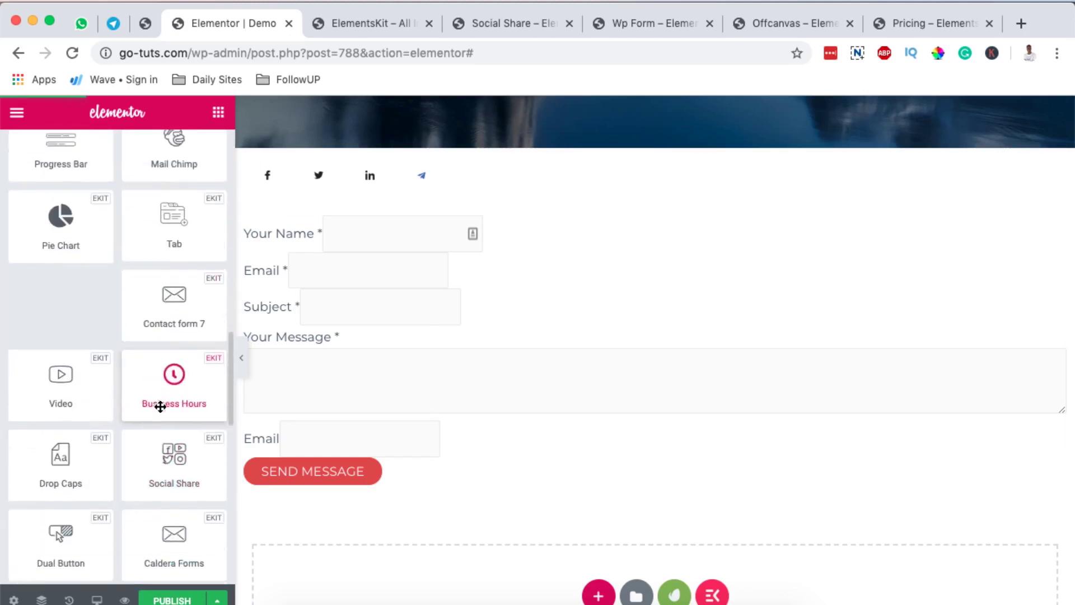
{"action": "scroll", "coordinate": [160, 403], "scroll_direction": "up", "scroll_amount": 2}
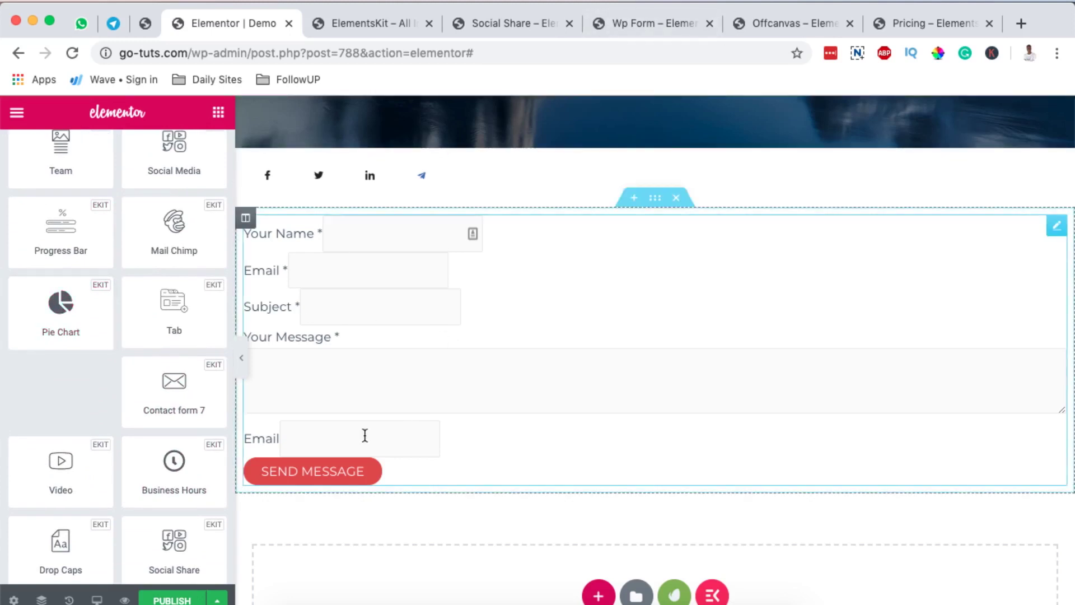
{"action": "scroll", "coordinate": [22, 462], "scroll_direction": "down", "scroll_amount": 7}
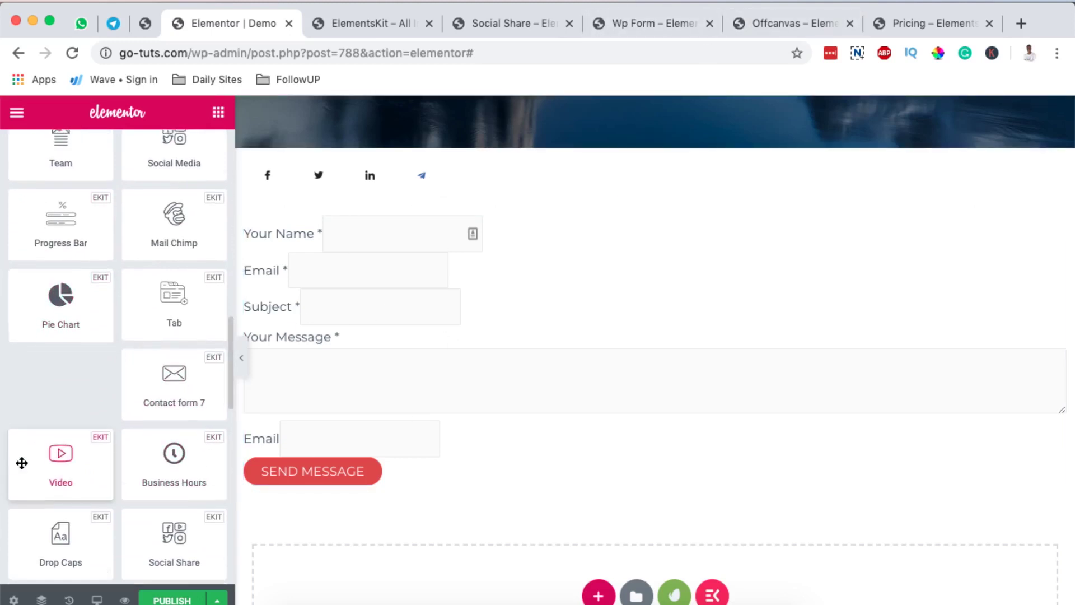
{"action": "scroll", "coordinate": [21, 462], "scroll_direction": "down", "scroll_amount": 11}
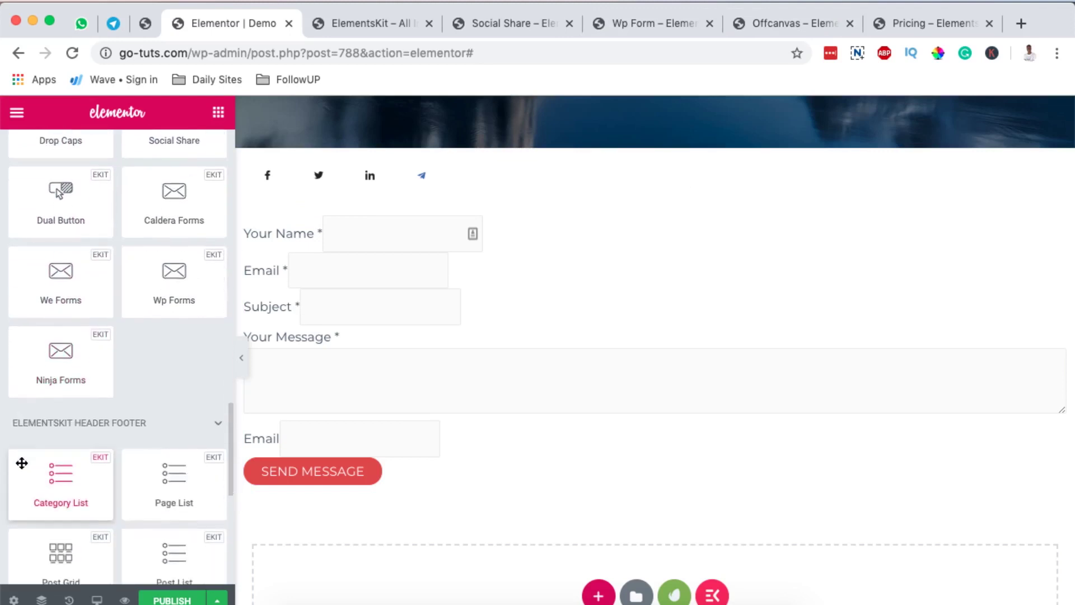
Browse the ElementsKit Header Footer widgets and add the Header Offcanvas widget directly below the contact form
{"action": "scroll", "coordinate": [123, 336], "scroll_direction": "up", "scroll_amount": 5}
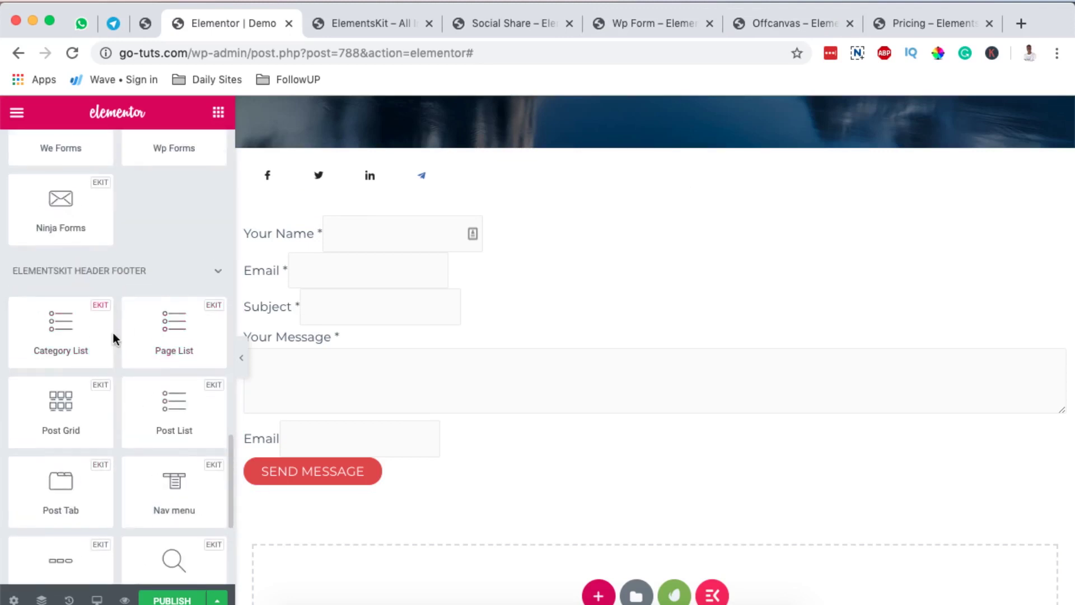
{"action": "scroll", "coordinate": [113, 334], "scroll_direction": "down", "scroll_amount": 4}
{"action": "scroll", "coordinate": [113, 334], "scroll_direction": "up", "scroll_amount": 4}
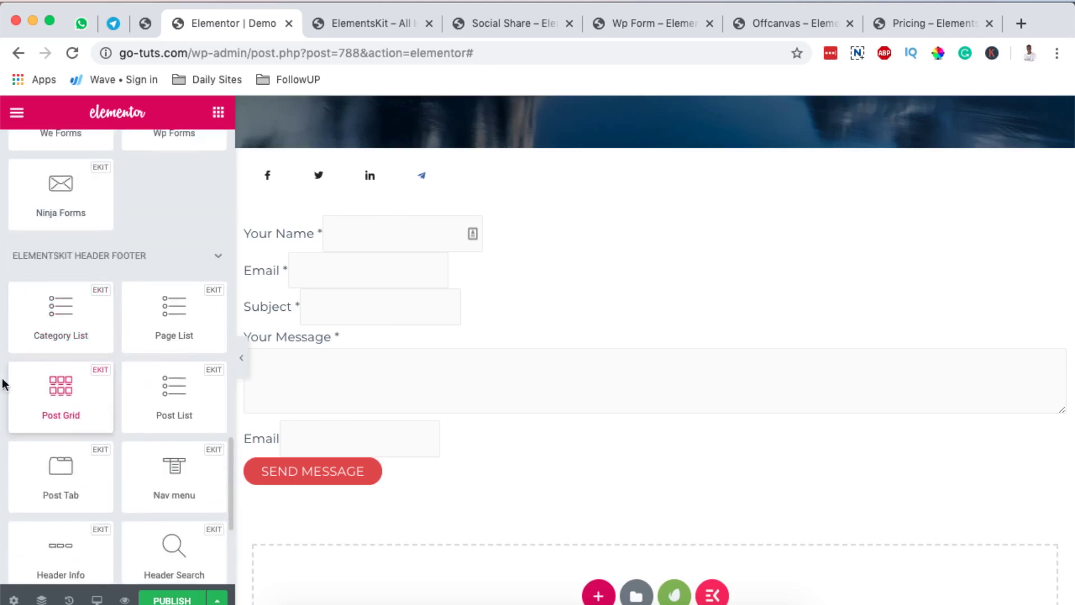
{"action": "scroll", "coordinate": [34, 432], "scroll_direction": "down", "scroll_amount": 5}
{"action": "scroll", "coordinate": [33, 432], "scroll_direction": "down", "scroll_amount": 1}
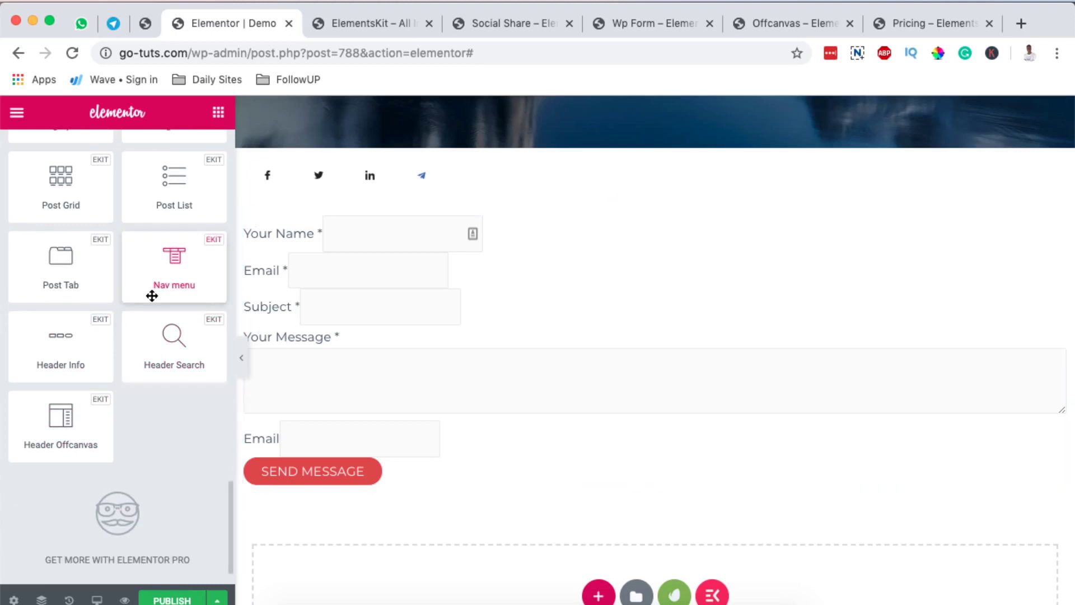
{"action": "scroll", "coordinate": [435, 304], "scroll_direction": "up", "scroll_amount": 2}
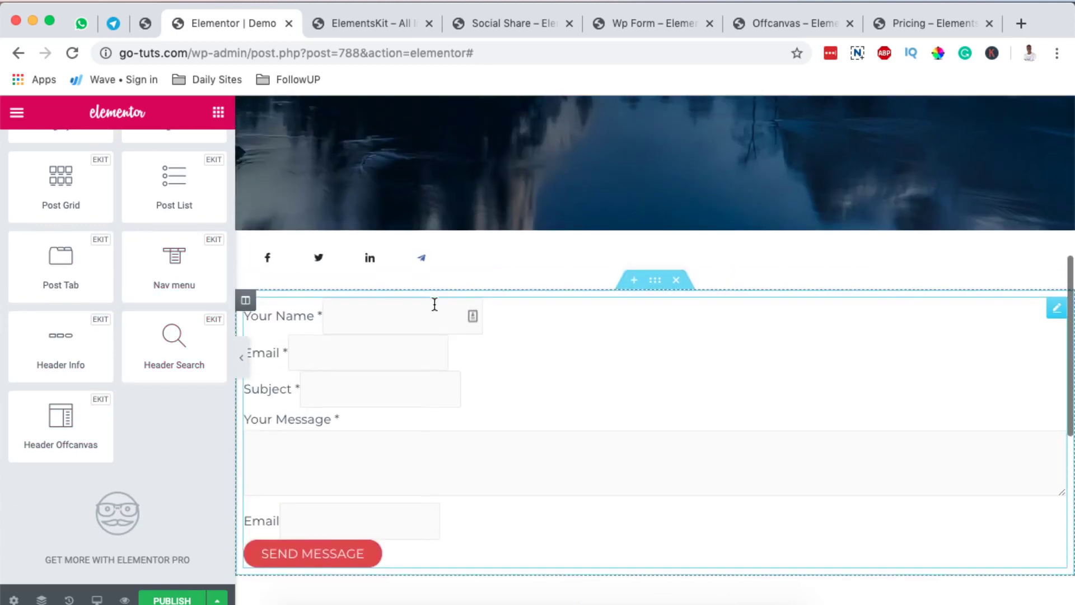
{"action": "scroll", "coordinate": [434, 305], "scroll_direction": "down", "scroll_amount": 3}
{"action": "scroll", "coordinate": [435, 304], "scroll_direction": "down", "scroll_amount": 1}
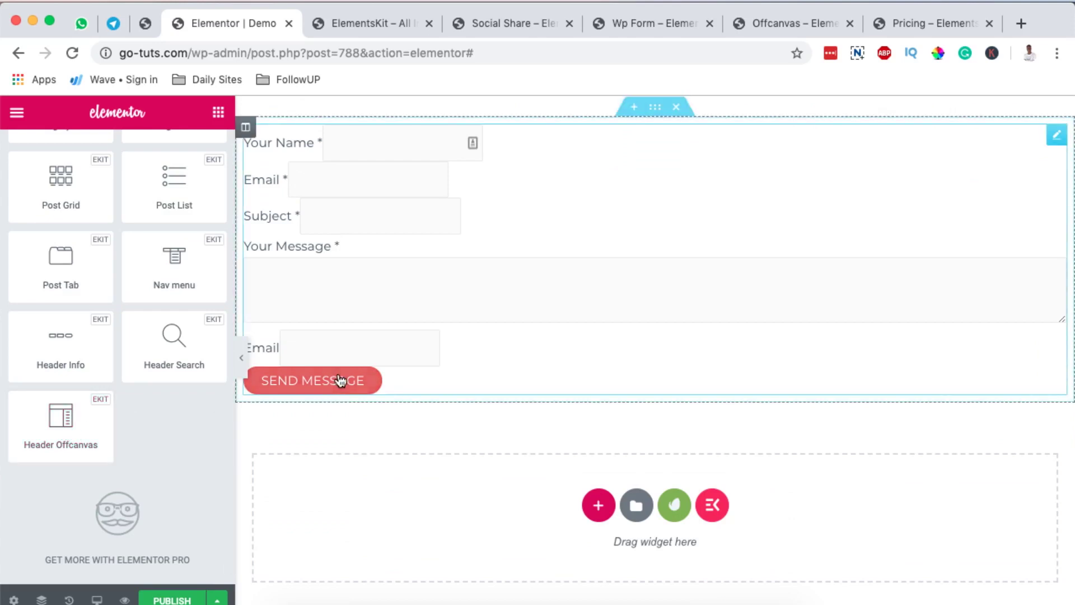
{"action": "scroll", "coordinate": [254, 391], "scroll_direction": "up", "scroll_amount": 2}
{"action": "left_click_drag", "start_coordinate": [61, 417], "coordinate": [546, 475]}
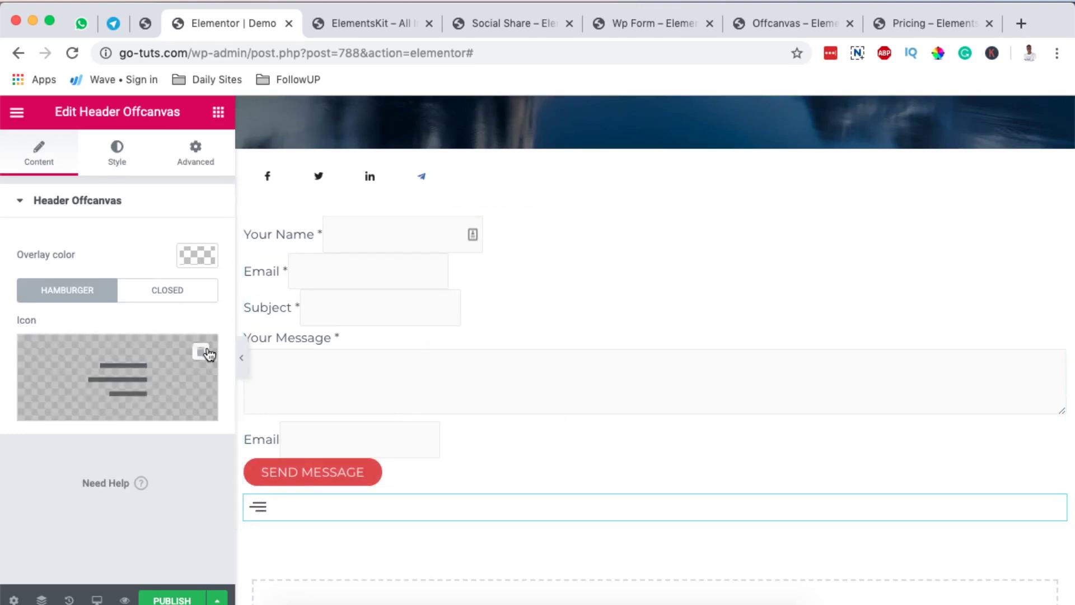
Review the Header Offcanvas widget's Hamburger and Closed icon settings and its style options, trying a lower Offcanvas Panel width
{"action": "left_click", "coordinate": [157, 290]}
{"action": "left_click", "coordinate": [73, 287]}
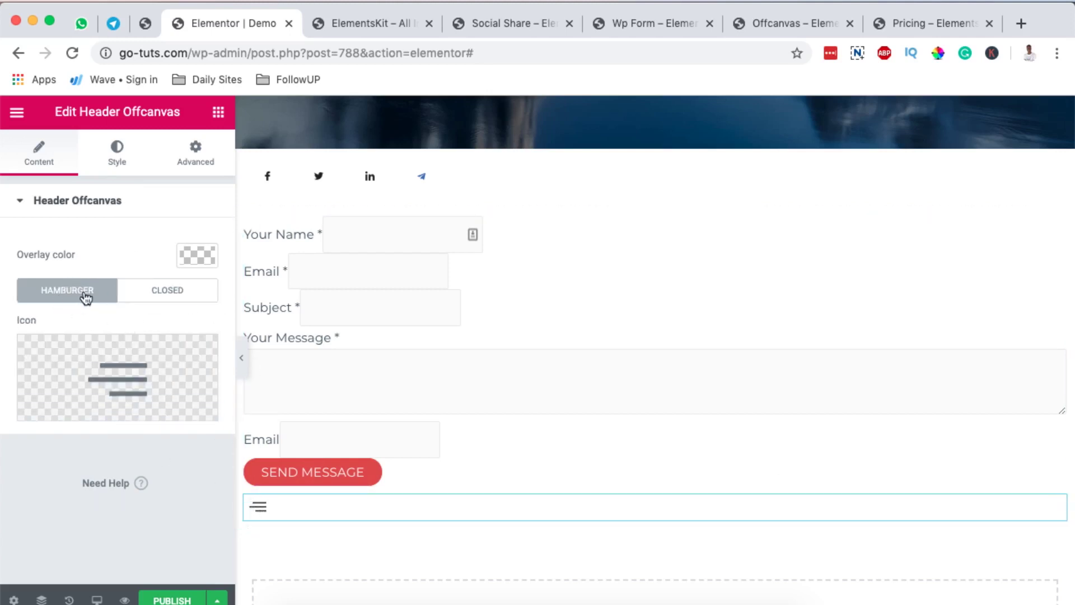
{"action": "left_click", "coordinate": [154, 292]}
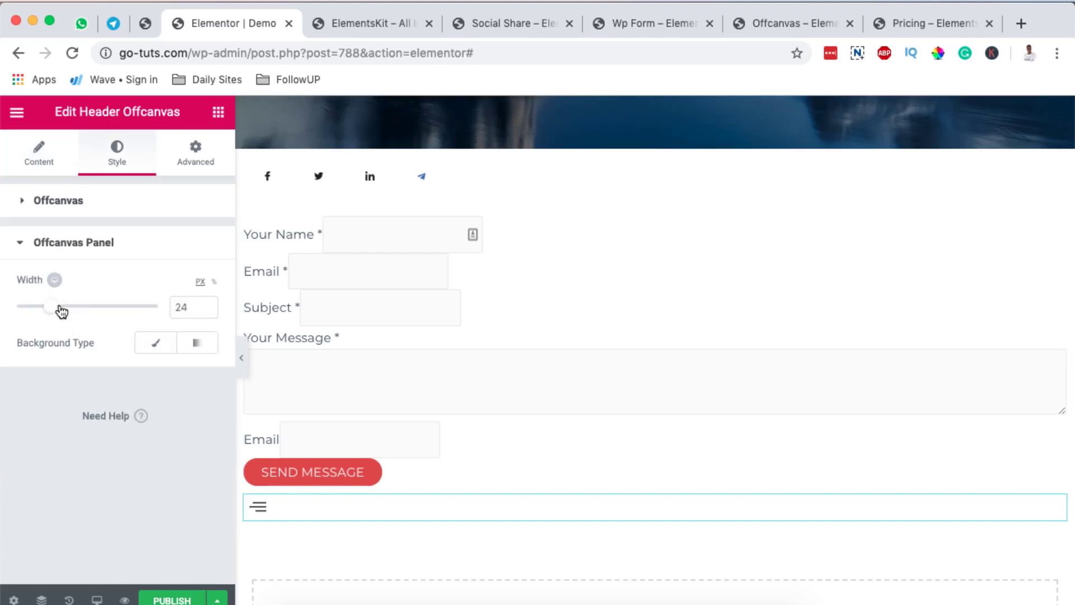
{"action": "left_click_drag", "start_coordinate": [58, 309], "coordinate": [17, 312]}
{"action": "left_click", "coordinate": [122, 201]}
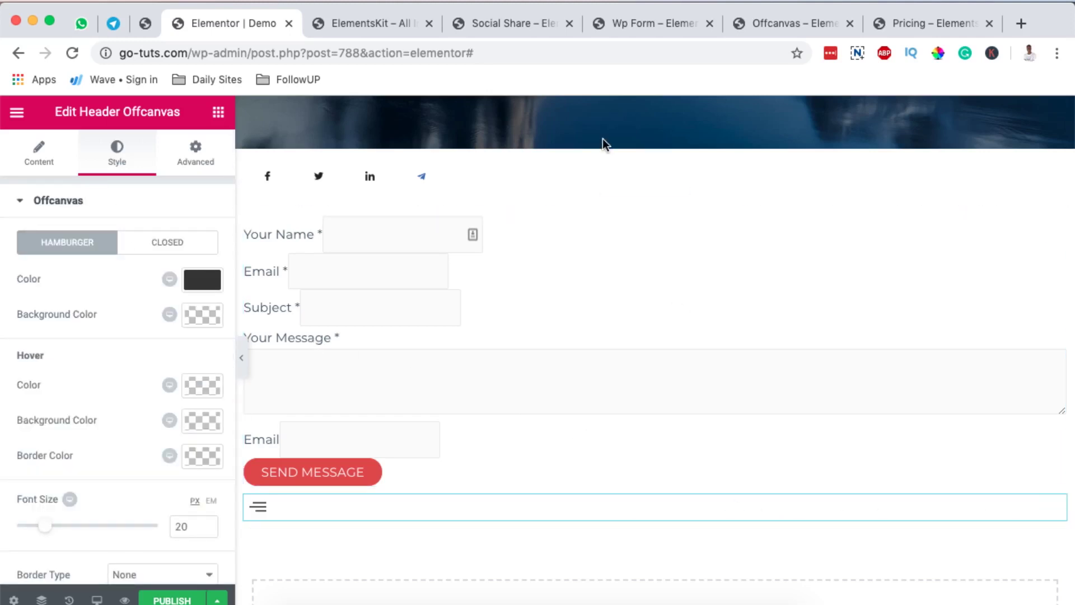
Try out the Header Offcanvas demo on the ElementsKit site by opening and closing its panel, and close the demo page
{"action": "left_click", "coordinate": [775, 25]}
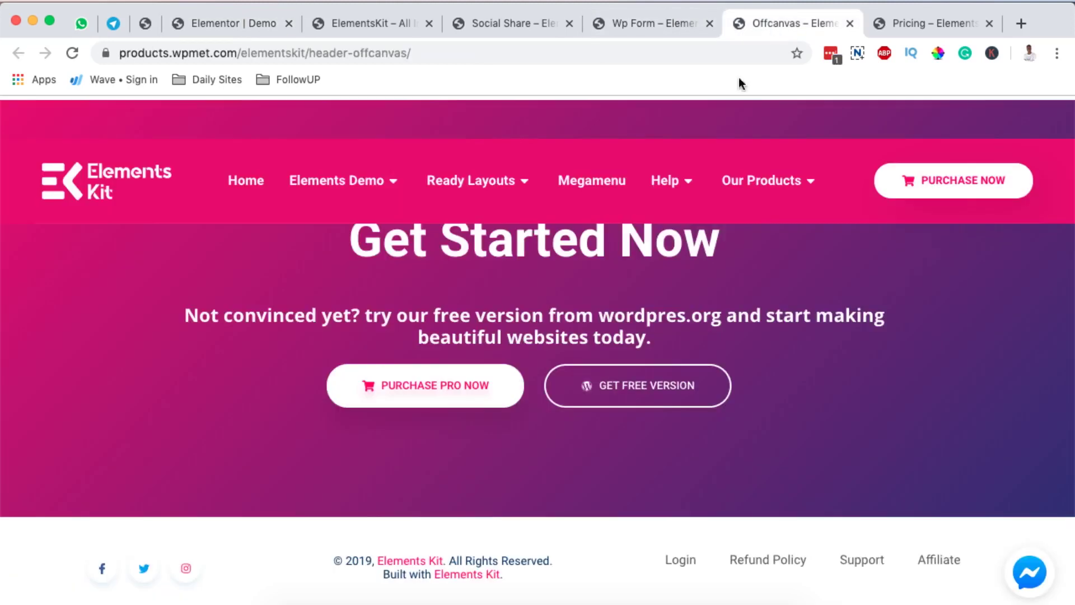
{"action": "scroll", "coordinate": [563, 393], "scroll_direction": "up", "scroll_amount": 15}
{"action": "scroll", "coordinate": [563, 393], "scroll_direction": "down", "scroll_amount": 5}
{"action": "left_click", "coordinate": [524, 417]}
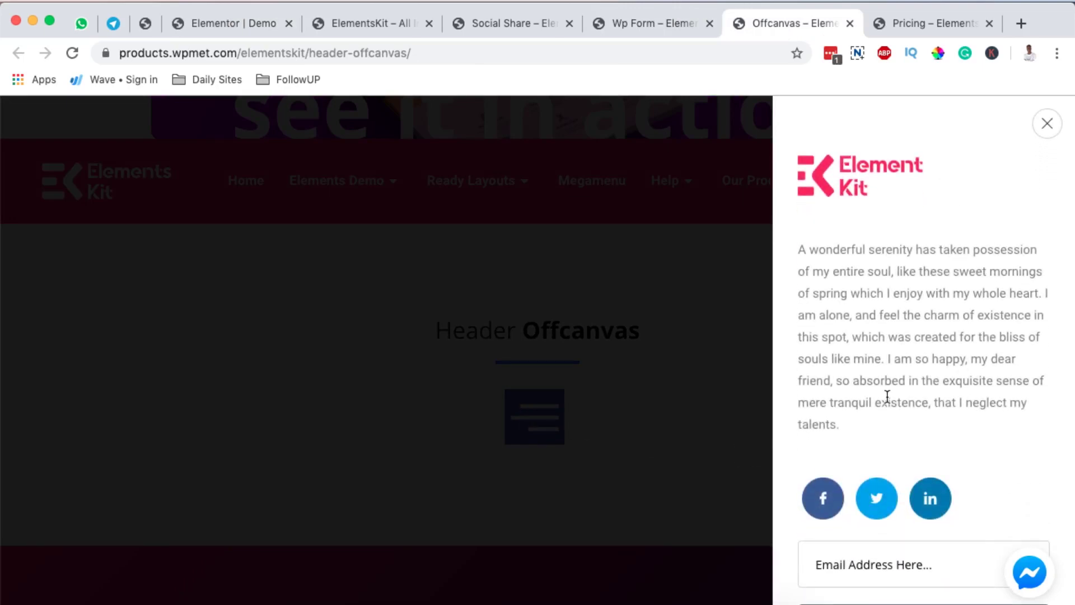
{"action": "left_click", "coordinate": [1045, 123]}
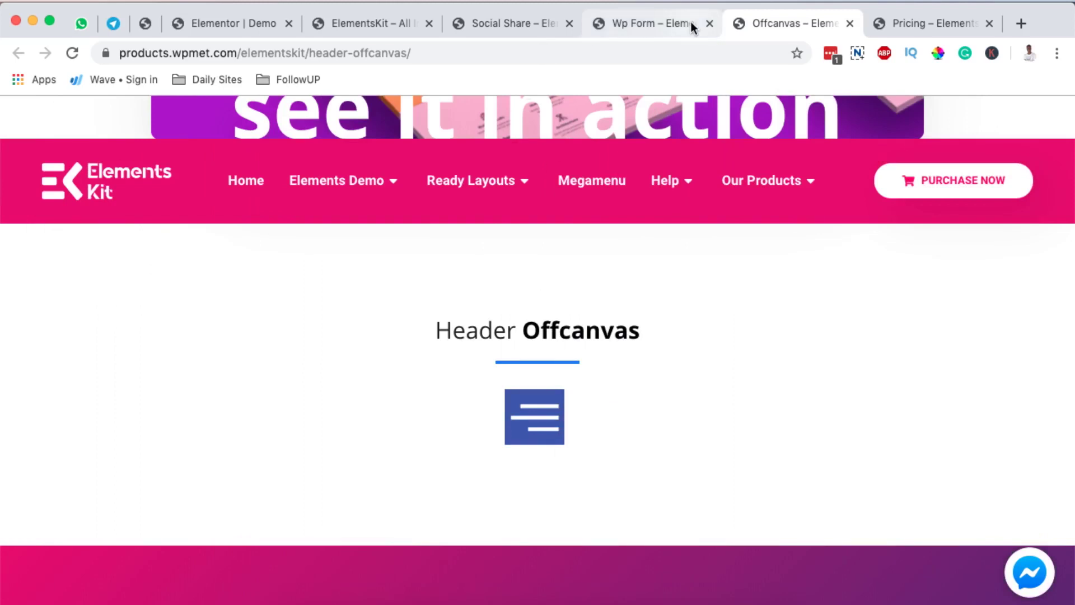
{"action": "key", "text": "super+w"}
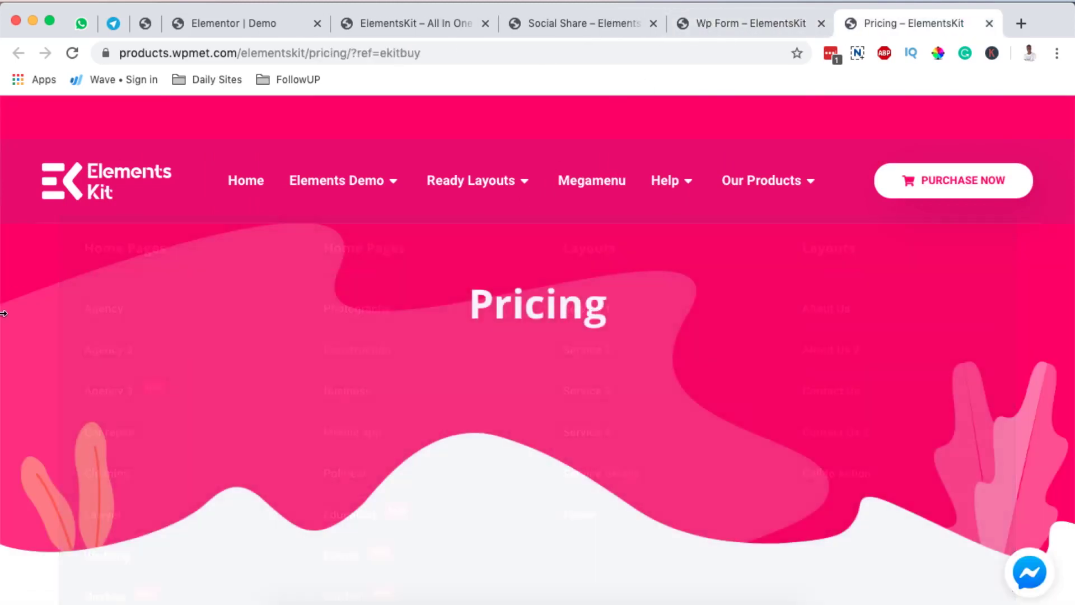
Look through the Ready Layouts, Megamenu and Help entries in the site navigation of the ElementsKit Pricing page
{"action": "mouse_move", "coordinate": [456, 196]}
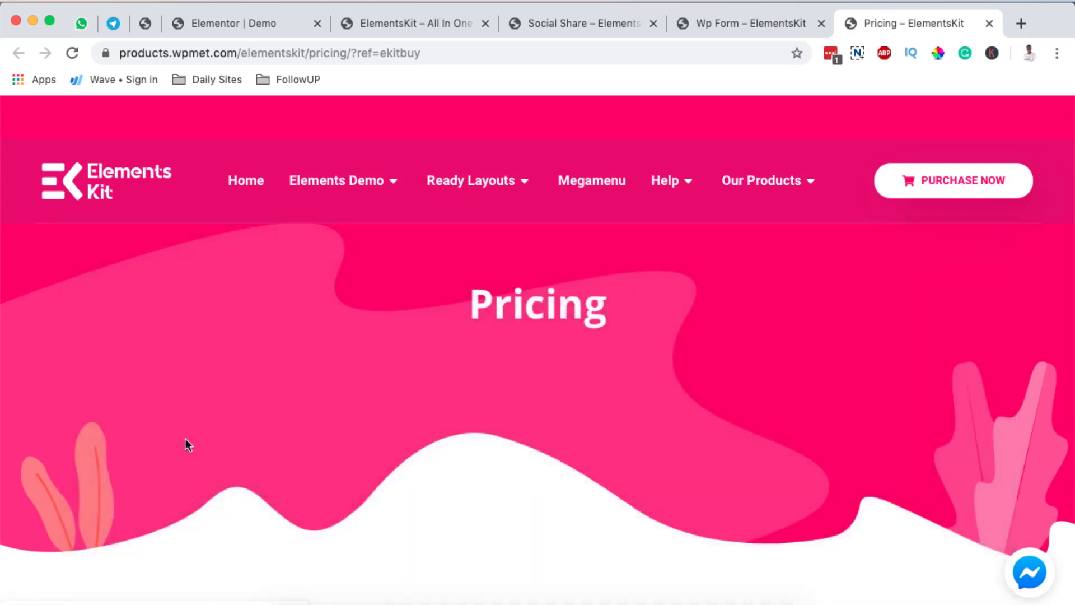
{"action": "mouse_move", "coordinate": [491, 180]}
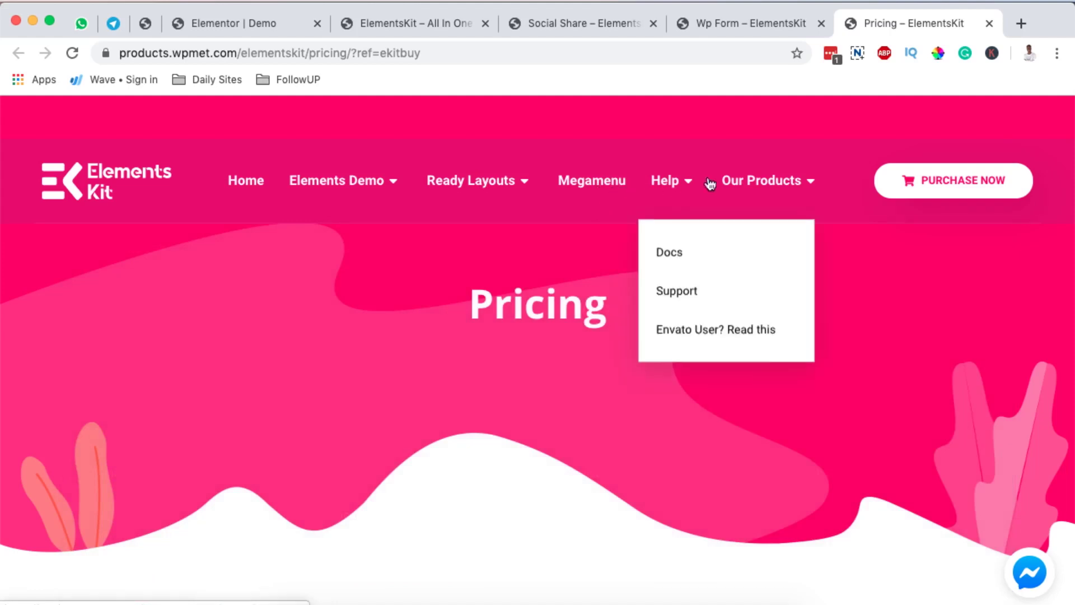
{"action": "mouse_move", "coordinate": [599, 188]}
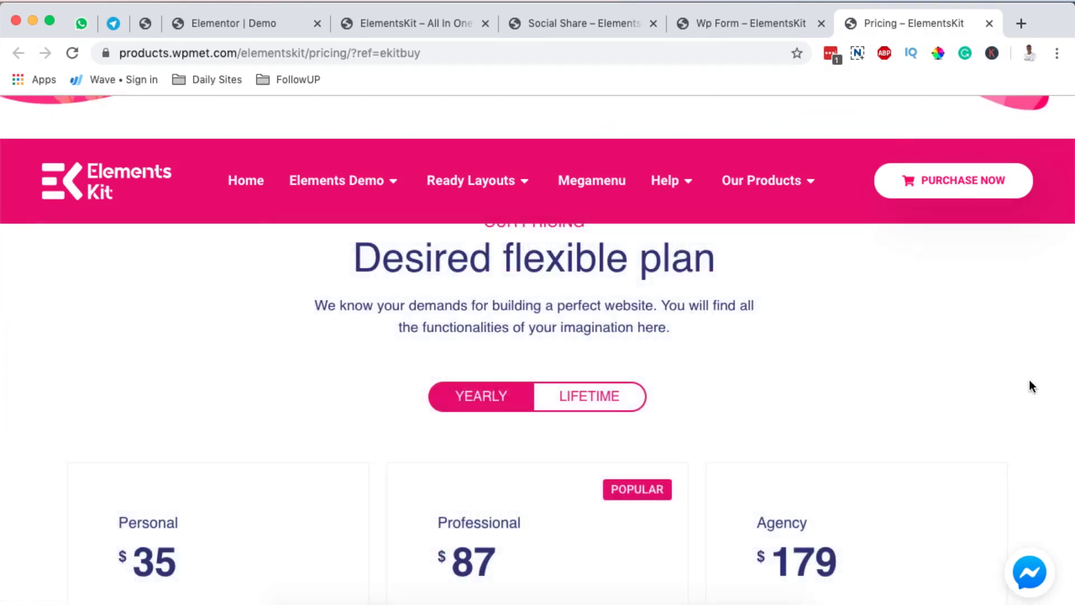
Examine the yearly prices and included features of the Personal, Professional and Agency plans
{"action": "scroll", "coordinate": [335, 348], "scroll_direction": "up", "scroll_amount": 5}
{"action": "scroll", "coordinate": [334, 348], "scroll_direction": "down", "scroll_amount": 4}
{"action": "scroll", "coordinate": [336, 350], "scroll_direction": "down", "scroll_amount": 4}
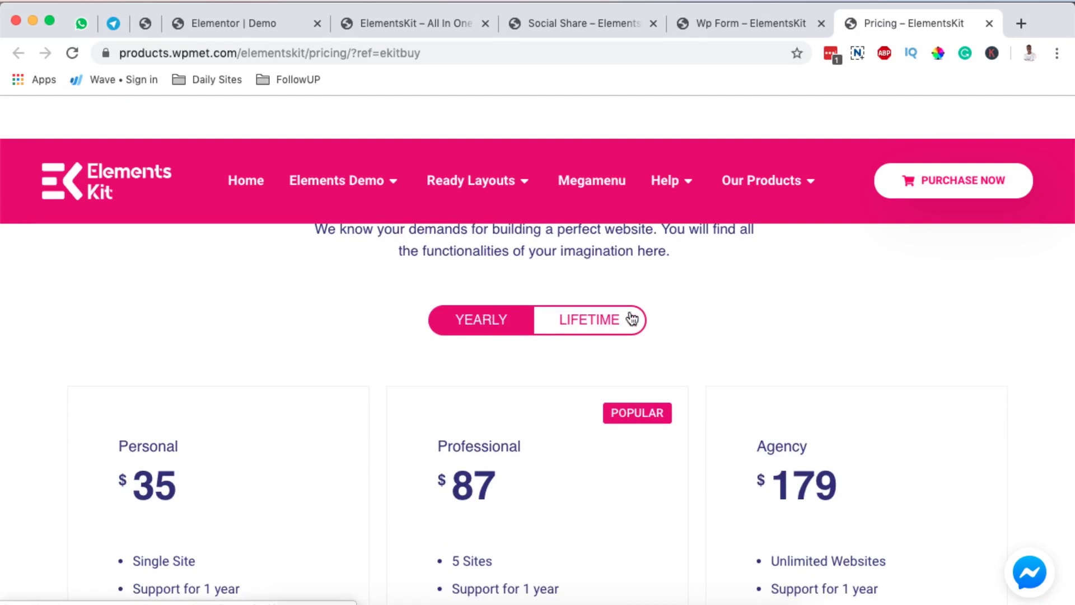
{"action": "scroll", "coordinate": [685, 305], "scroll_direction": "down", "scroll_amount": 5}
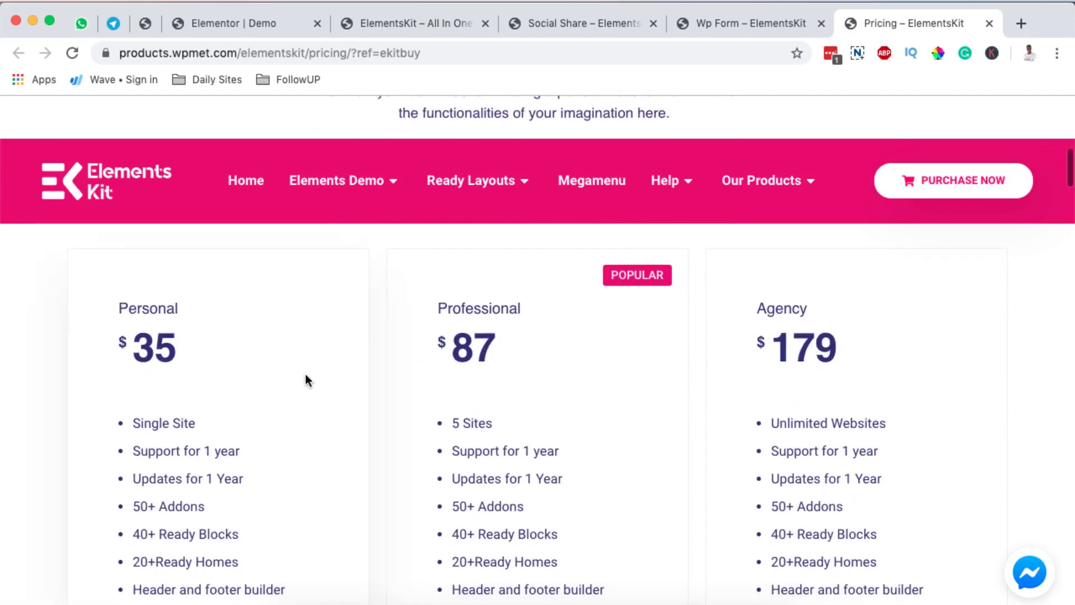
{"action": "scroll", "coordinate": [336, 398], "scroll_direction": "up", "scroll_amount": 3}
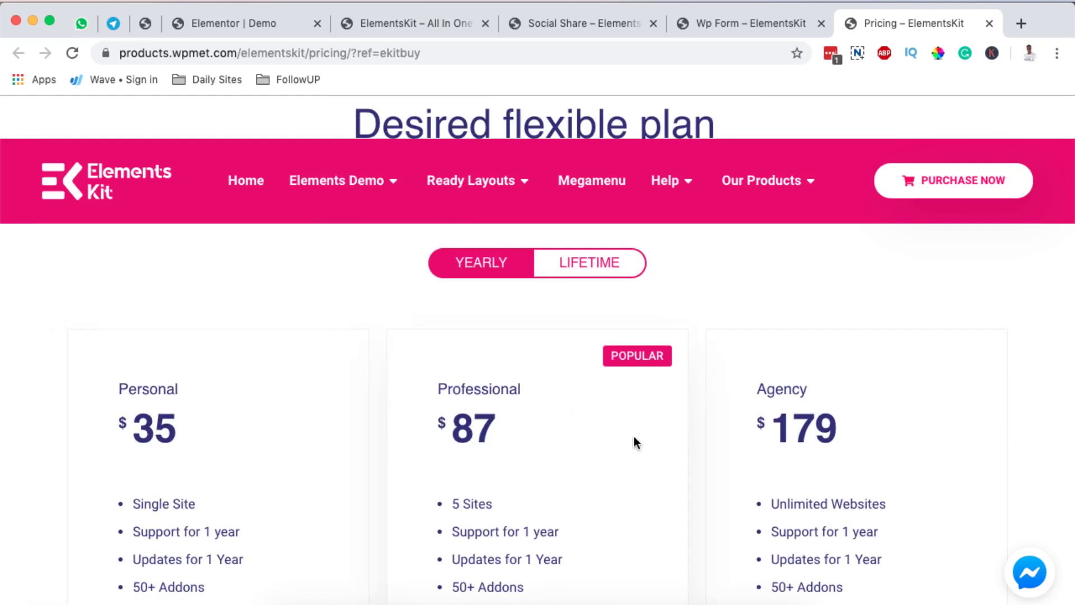
{"action": "scroll", "coordinate": [633, 436], "scroll_direction": "down", "scroll_amount": 3}
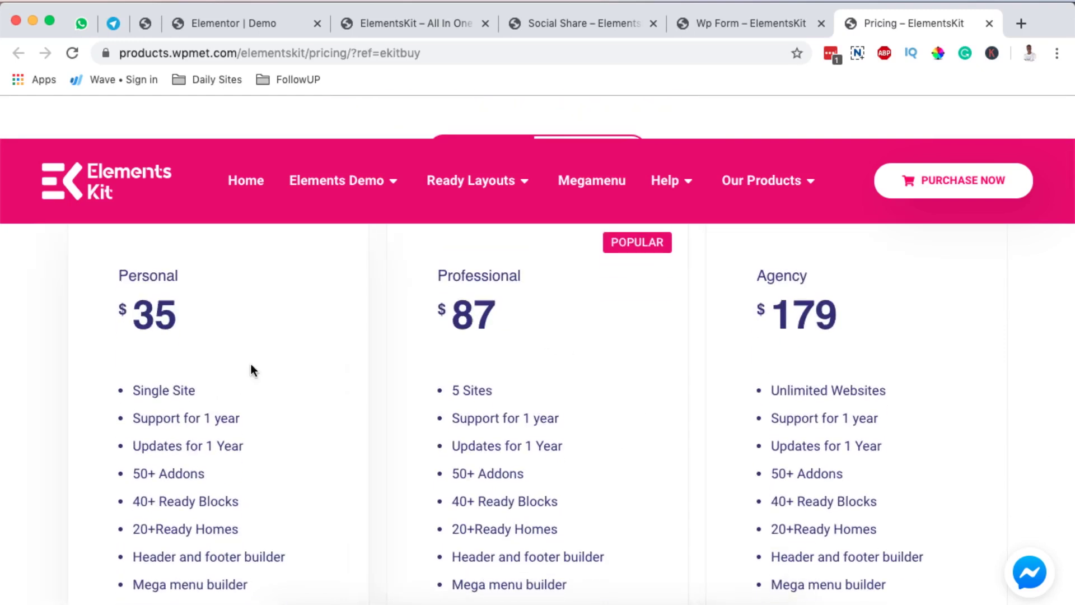
{"action": "scroll", "coordinate": [250, 361], "scroll_direction": "down", "scroll_amount": 3}
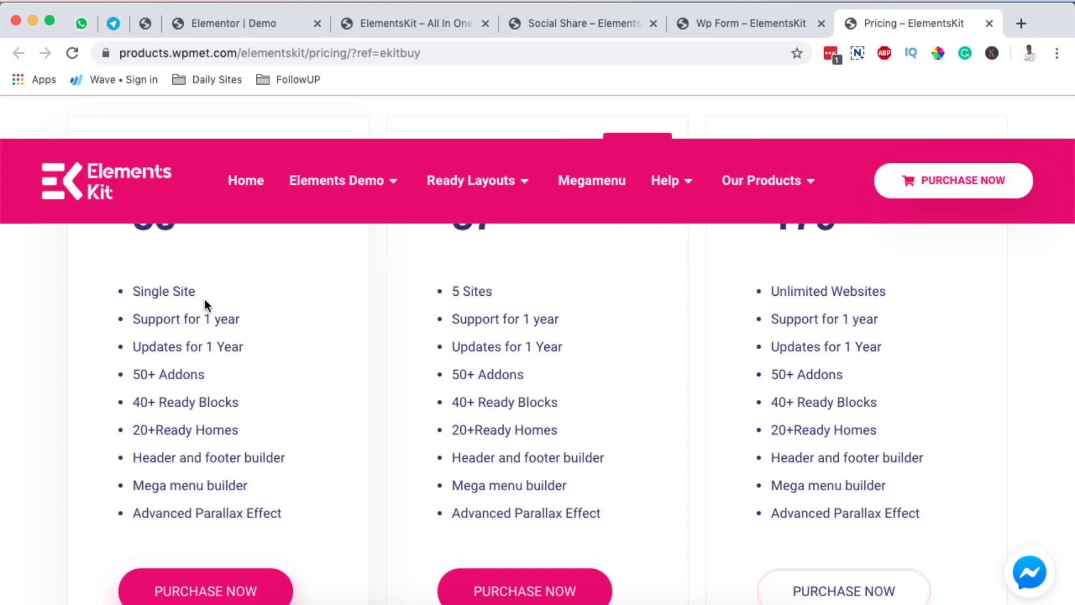
{"action": "scroll", "coordinate": [204, 303], "scroll_direction": "up", "scroll_amount": 3}
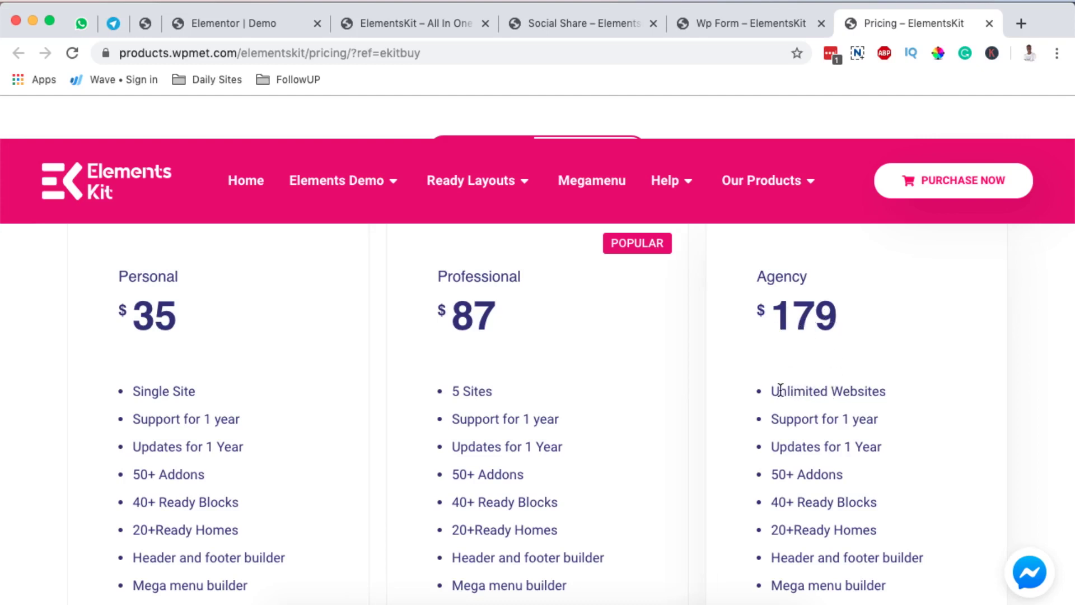
Highlight Unlimited Websites in the Agency plan and the header, footer and mega menu builder features across the yearly plans
{"action": "left_click_drag", "start_coordinate": [775, 390], "coordinate": [922, 392]}
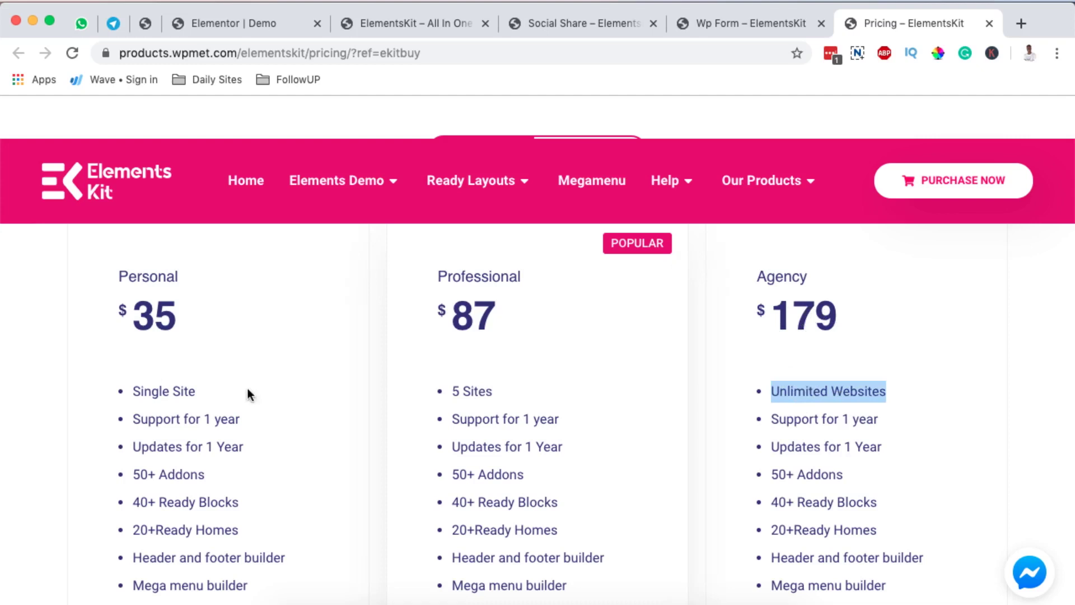
{"action": "scroll", "coordinate": [791, 432], "scroll_direction": "down", "scroll_amount": 5}
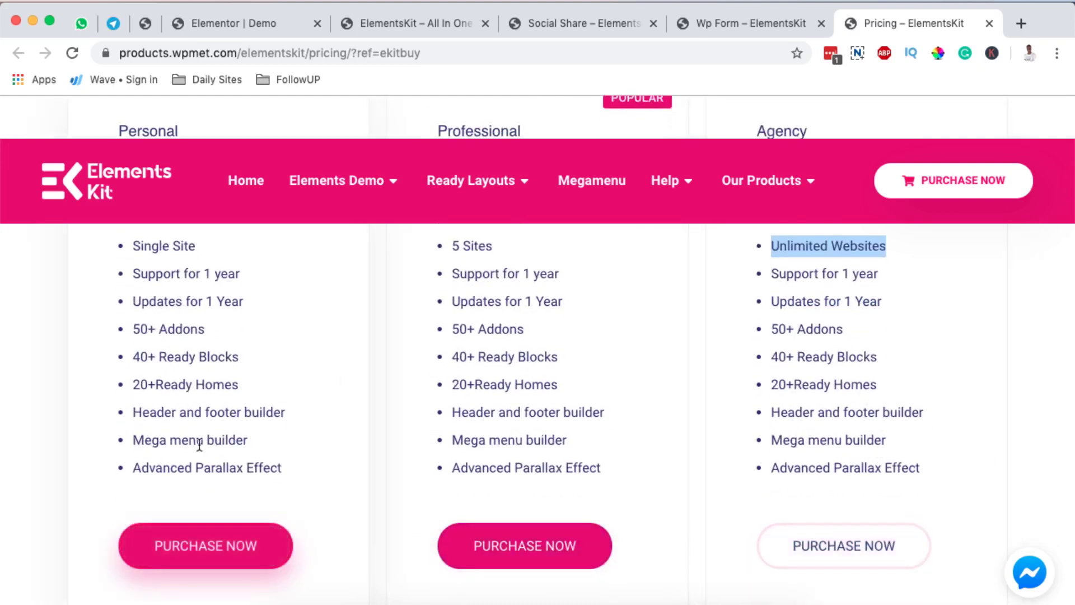
{"action": "left_click_drag", "start_coordinate": [149, 408], "coordinate": [217, 412]}
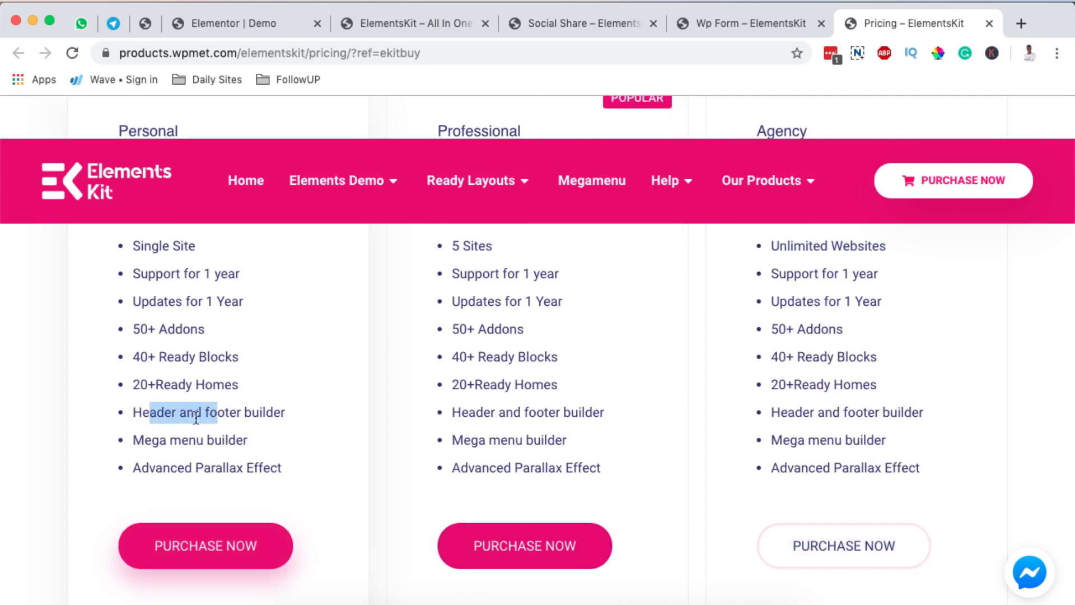
{"action": "left_click_drag", "start_coordinate": [170, 443], "coordinate": [247, 446]}
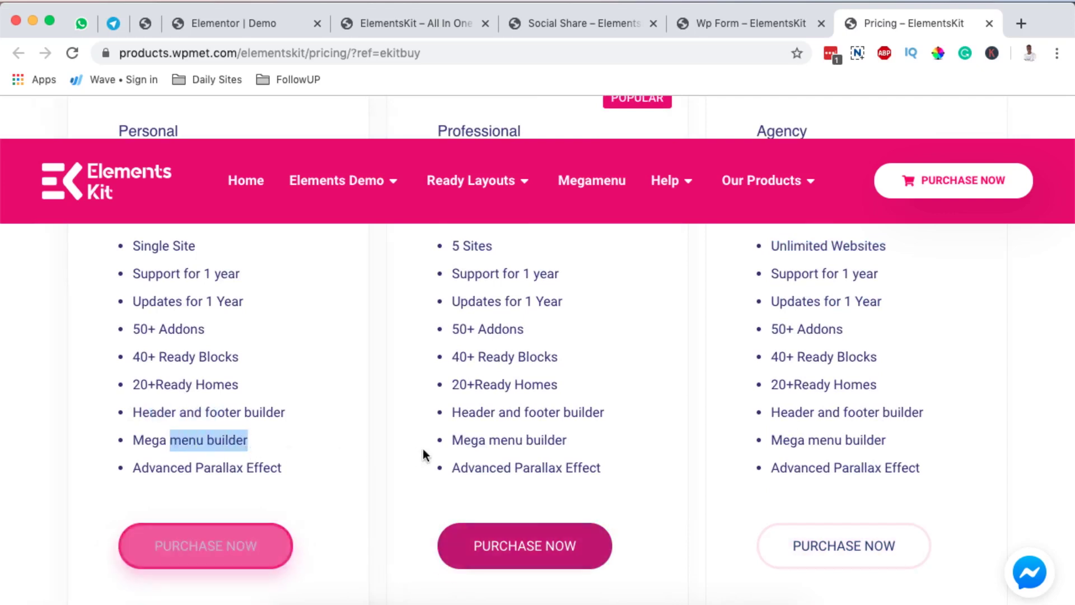
{"action": "left_click_drag", "start_coordinate": [495, 413], "coordinate": [585, 412]}
{"action": "left_click_drag", "start_coordinate": [789, 440], "coordinate": [841, 440]}
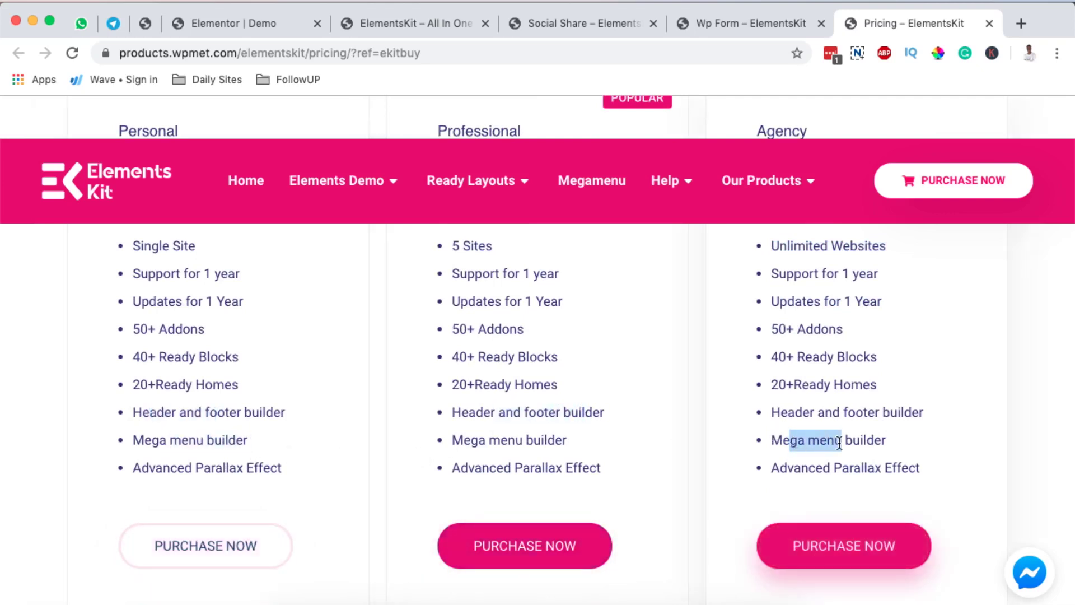
Switch the pricing to Lifetime and examine the prices and features of the three plans
{"action": "scroll", "coordinate": [834, 440], "scroll_direction": "down", "scroll_amount": 3}
{"action": "scroll", "coordinate": [632, 456], "scroll_direction": "up", "scroll_amount": 3}
{"action": "left_click", "coordinate": [579, 332]}
{"action": "scroll", "coordinate": [830, 324], "scroll_direction": "down", "scroll_amount": 2}
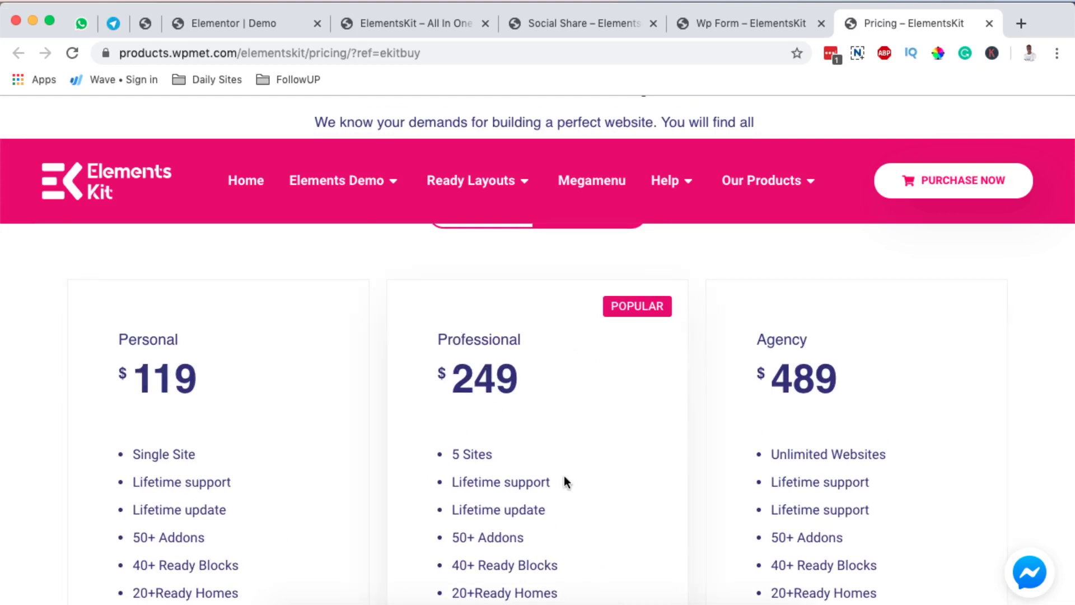
{"action": "scroll", "coordinate": [563, 475], "scroll_direction": "down", "scroll_amount": 2}
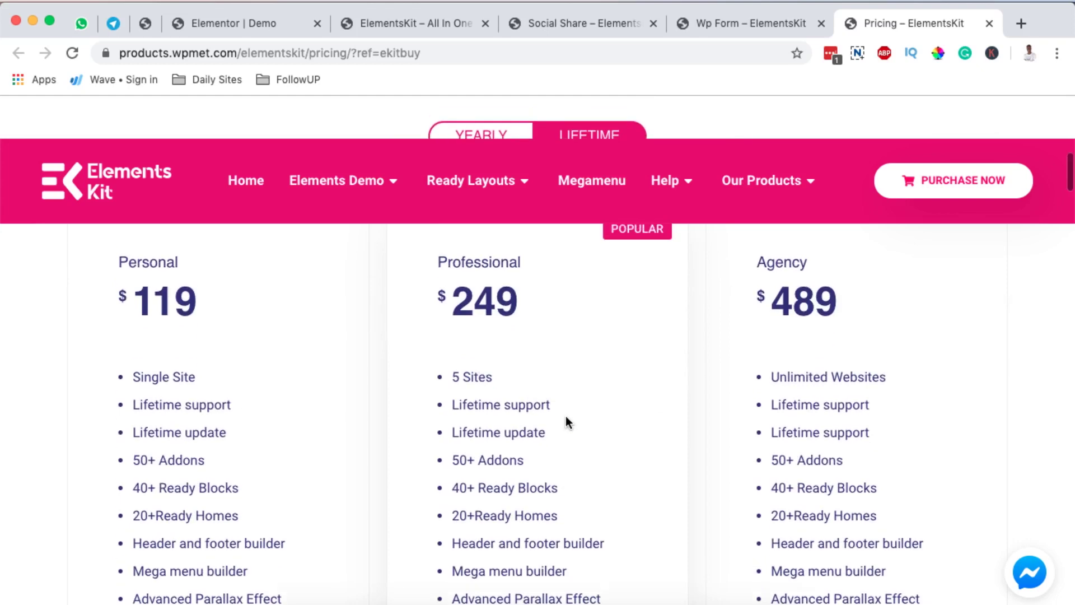
{"action": "scroll", "coordinate": [566, 421], "scroll_direction": "down", "scroll_amount": 1}
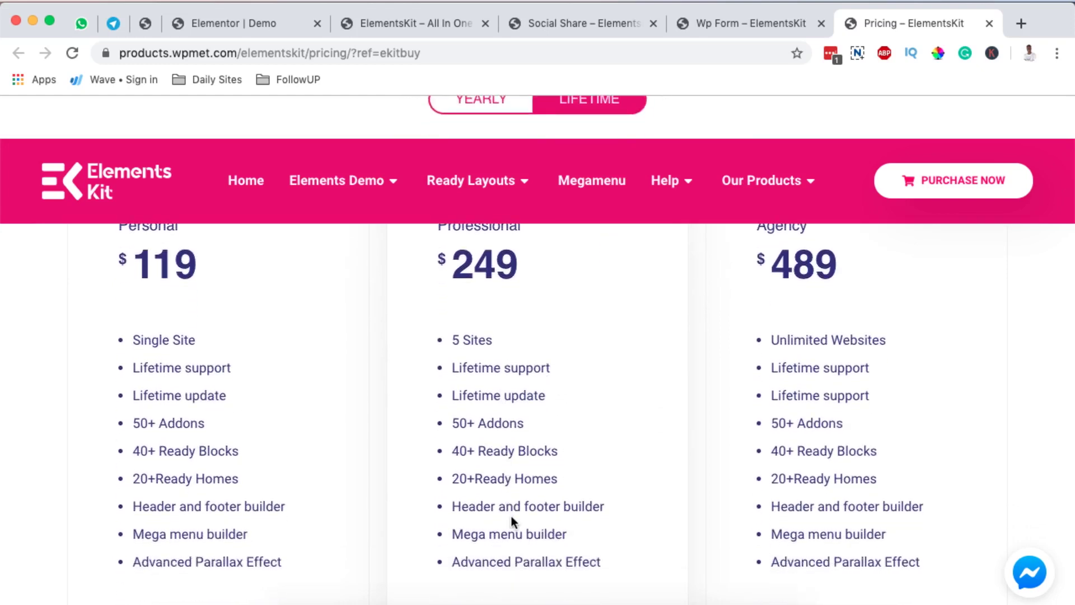
{"action": "scroll", "coordinate": [512, 521], "scroll_direction": "up", "scroll_amount": 2}
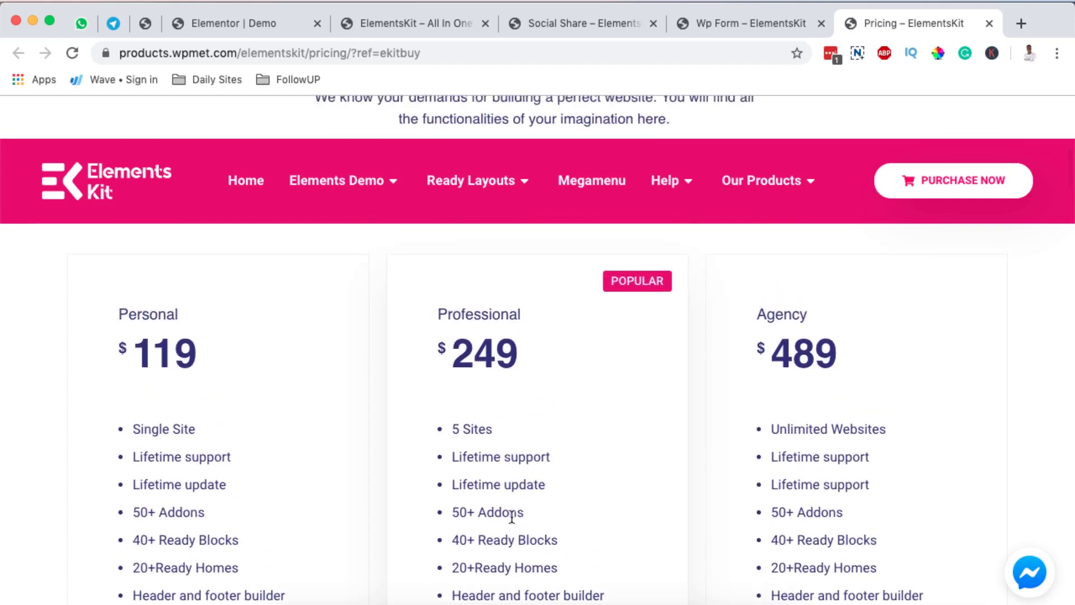
{"action": "scroll", "coordinate": [511, 518], "scroll_direction": "down", "scroll_amount": 2}
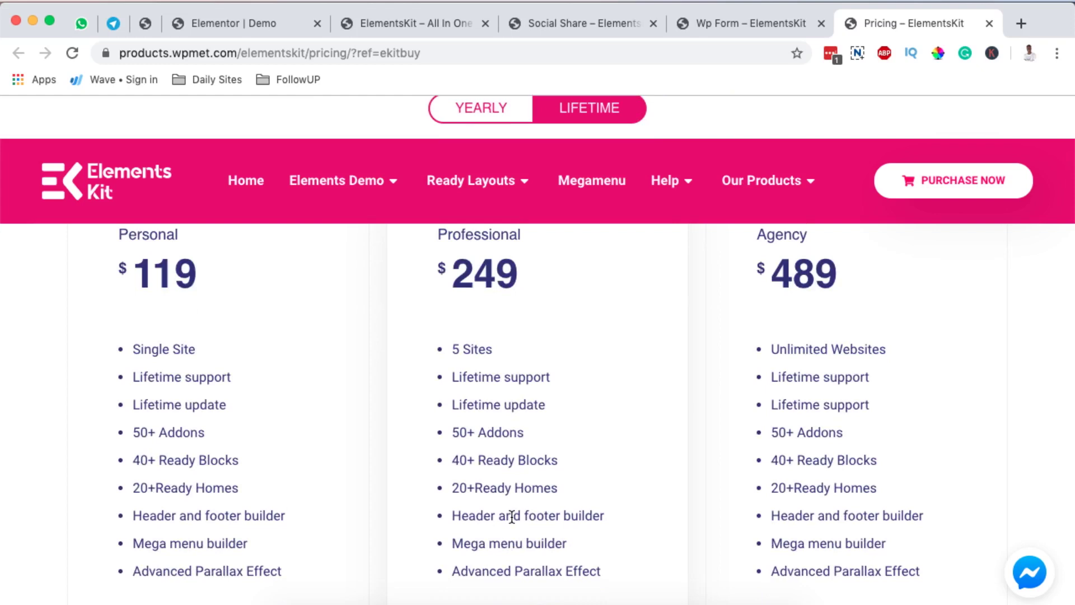
{"action": "scroll", "coordinate": [512, 516], "scroll_direction": "up", "scroll_amount": 2}
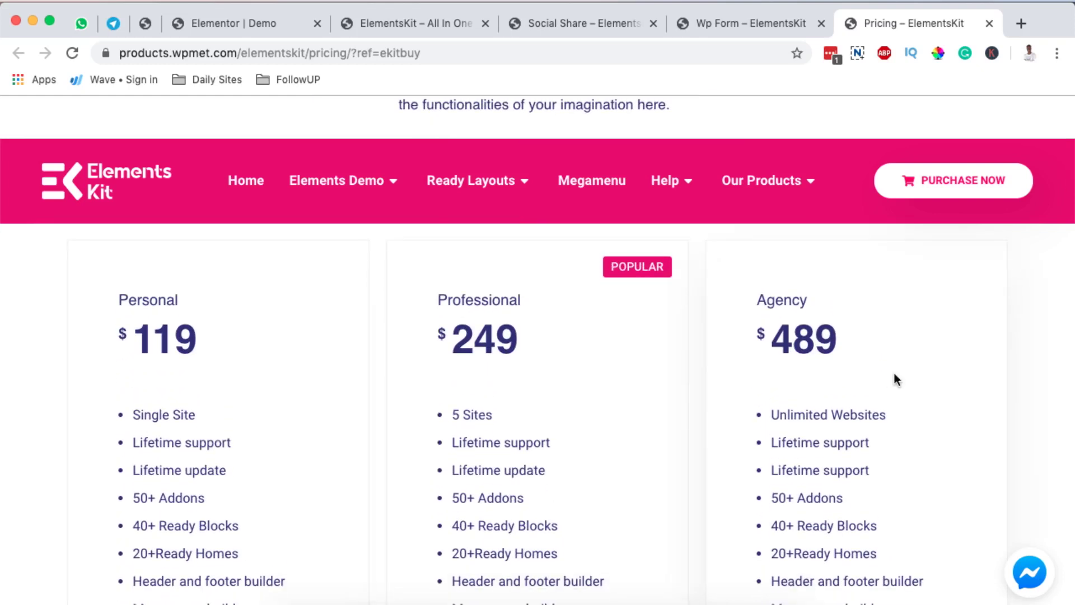
{"action": "scroll", "coordinate": [893, 373], "scroll_direction": "down", "scroll_amount": 4}
{"action": "scroll", "coordinate": [895, 373], "scroll_direction": "up", "scroll_amount": 2}
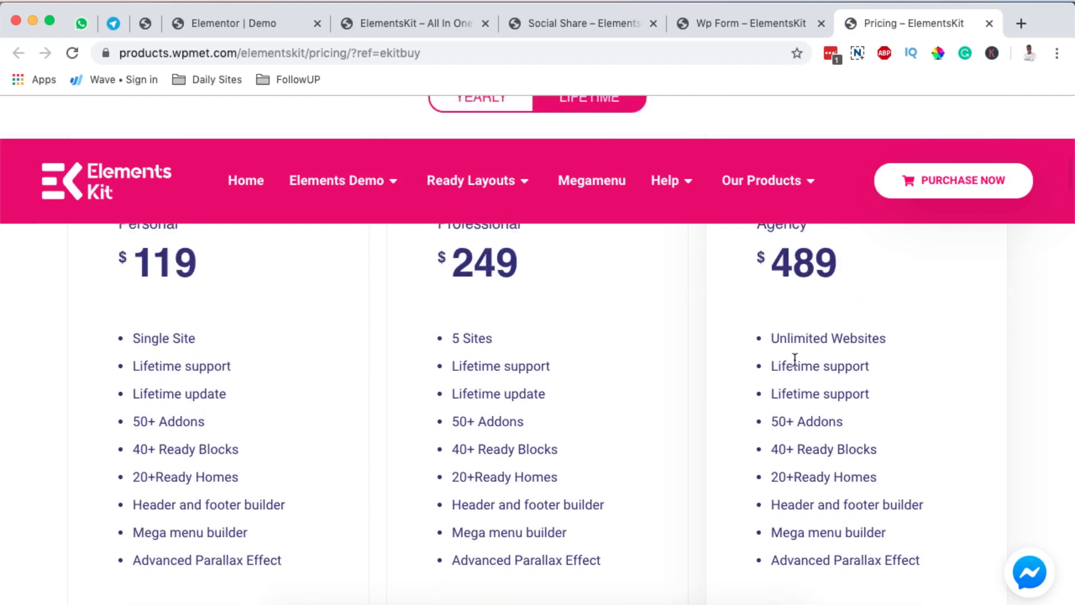
Look past the lifetime plans to the free and pro comparison heading, and return to the start of the Pricing page
{"action": "scroll", "coordinate": [808, 369], "scroll_direction": "down", "scroll_amount": 20}
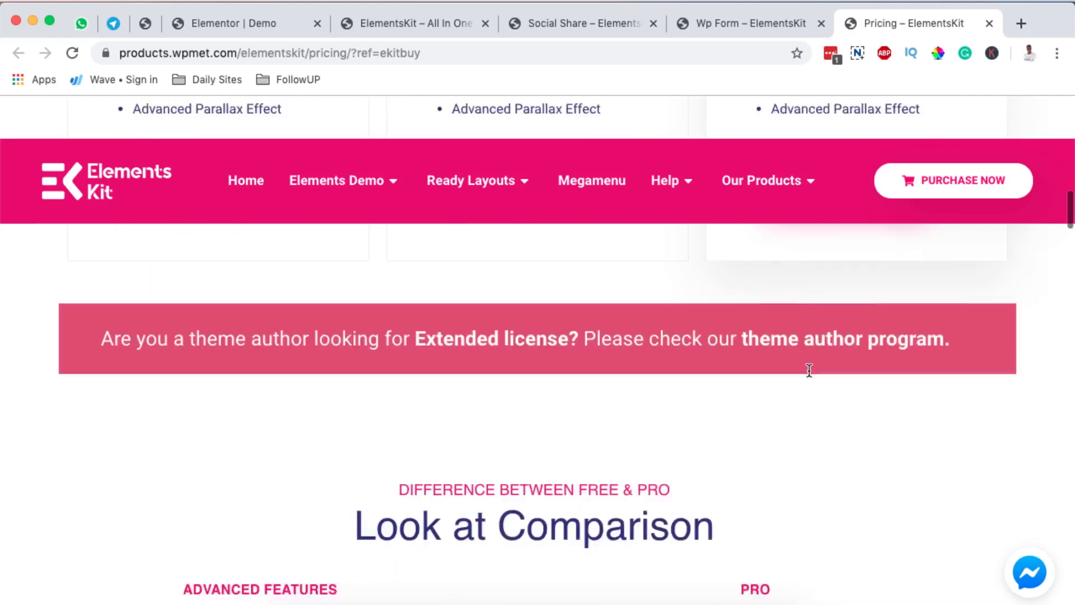
{"action": "scroll", "coordinate": [808, 375], "scroll_direction": "up", "scroll_amount": 5}
{"action": "scroll", "coordinate": [808, 372], "scroll_direction": "up", "scroll_amount": 20}
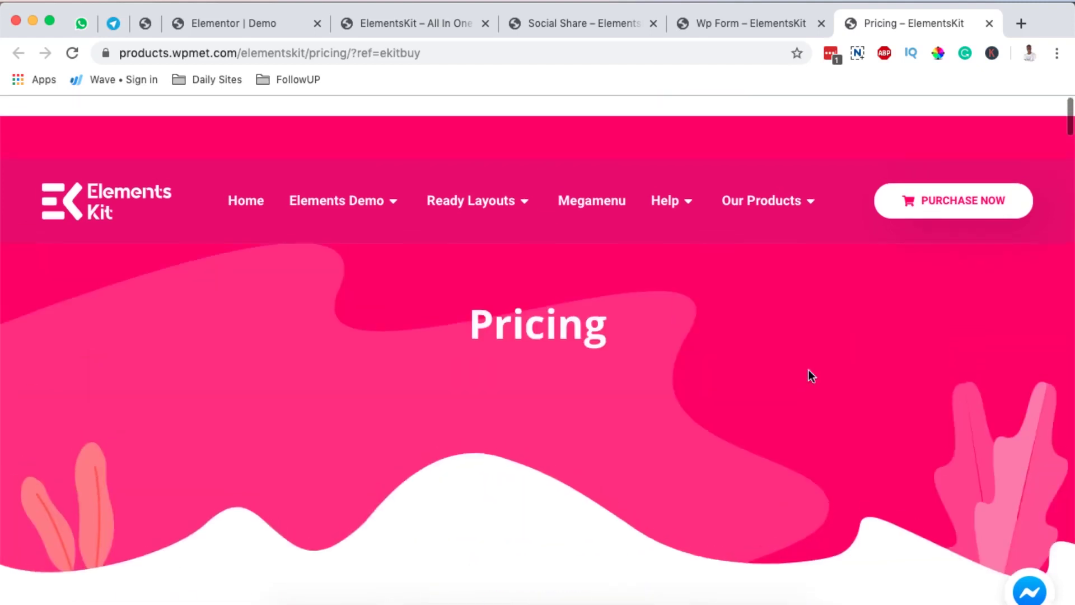
{"action": "mouse_move", "coordinate": [381, 200]}
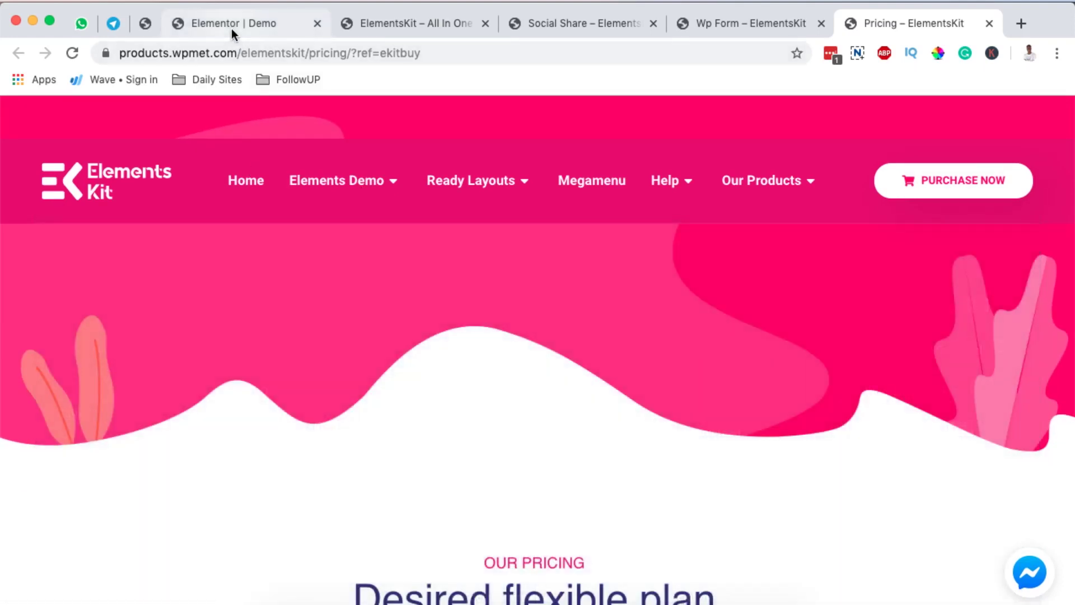
Switch to the ElementsKit home page and look through its sections from the Megamenu builder past the custom controls to the creative designs showcase
{"action": "left_click", "coordinate": [419, 20]}
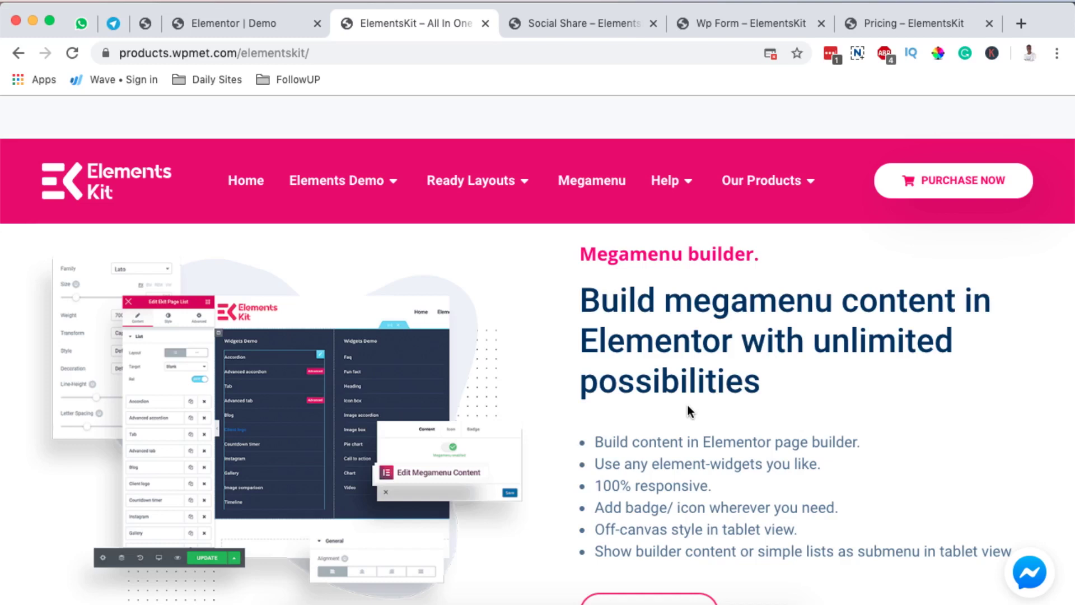
{"action": "scroll", "coordinate": [687, 404], "scroll_direction": "down", "scroll_amount": 10}
{"action": "scroll", "coordinate": [687, 405], "scroll_direction": "up", "scroll_amount": 1}
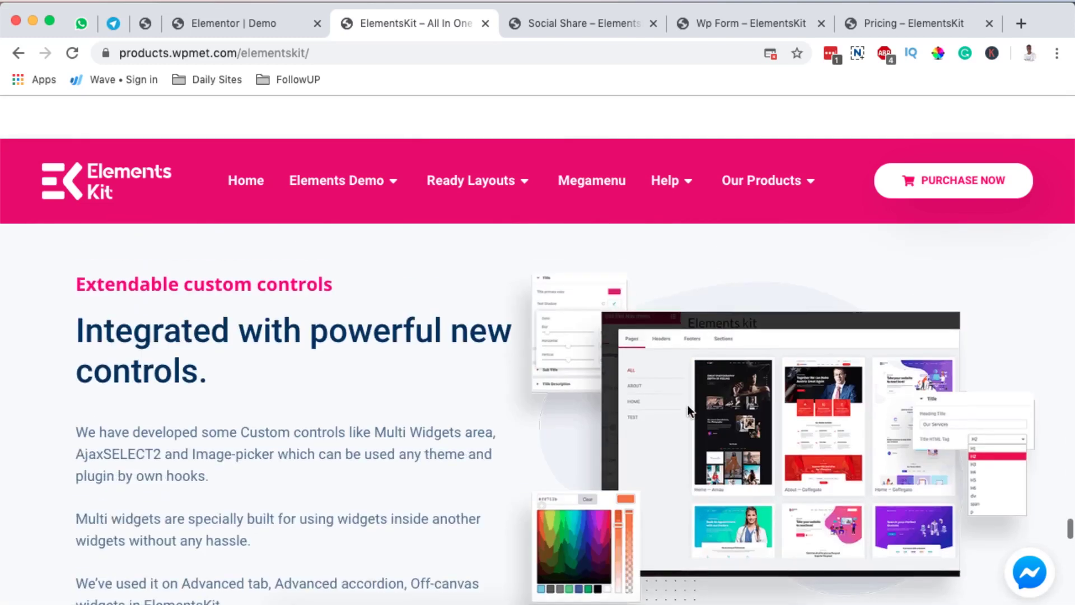
{"action": "scroll", "coordinate": [687, 404], "scroll_direction": "down", "scroll_amount": 1}
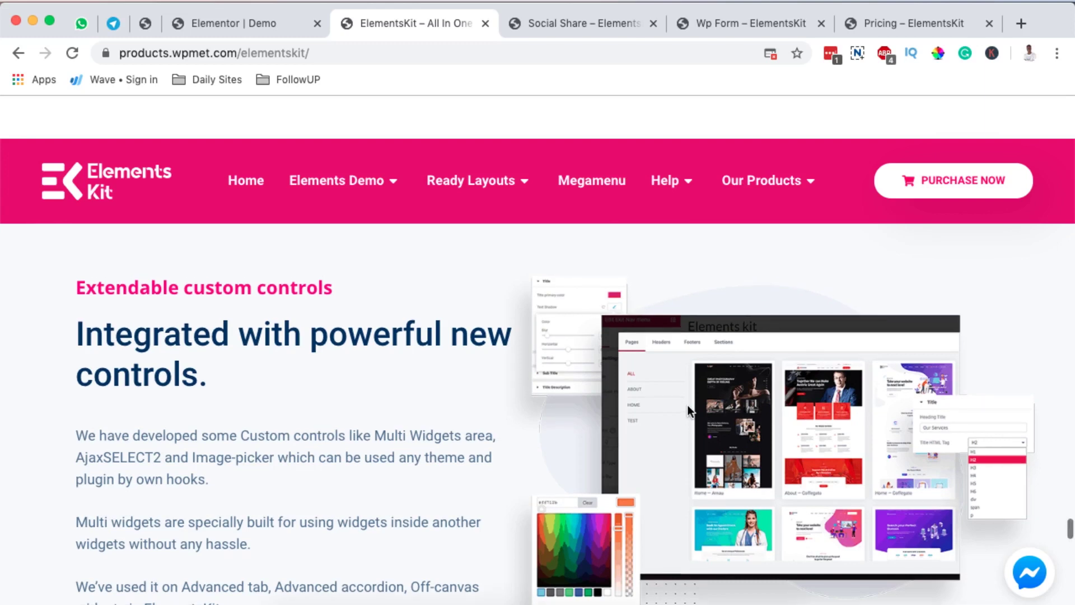
{"action": "scroll", "coordinate": [687, 405], "scroll_direction": "down", "scroll_amount": 2}
{"action": "scroll", "coordinate": [687, 405], "scroll_direction": "down", "scroll_amount": 2}
{"action": "scroll", "coordinate": [688, 404], "scroll_direction": "down", "scroll_amount": 6}
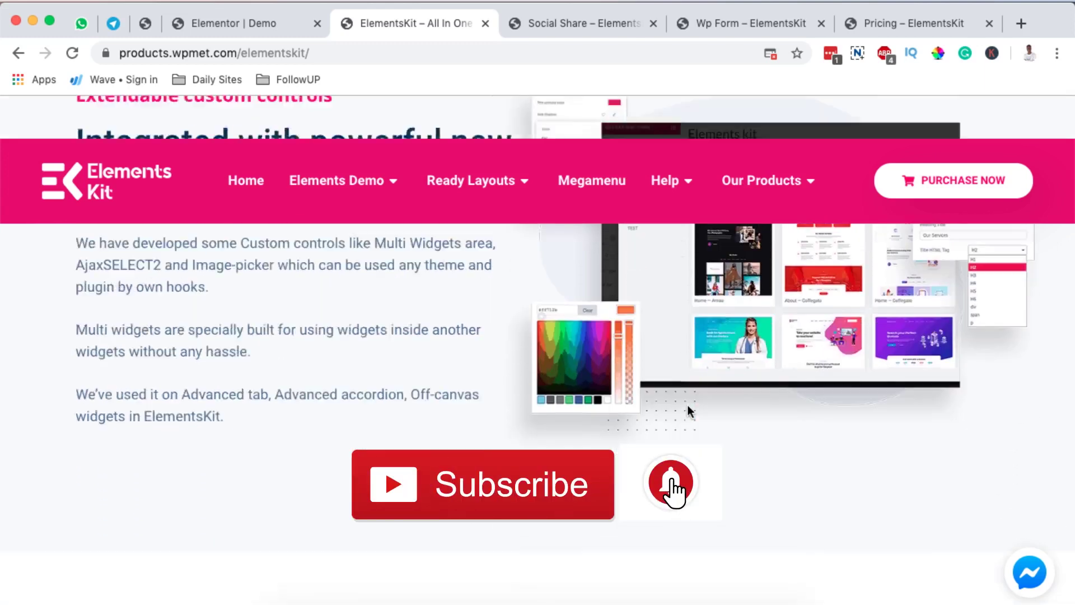
{"action": "scroll", "coordinate": [687, 406], "scroll_direction": "down", "scroll_amount": 8}
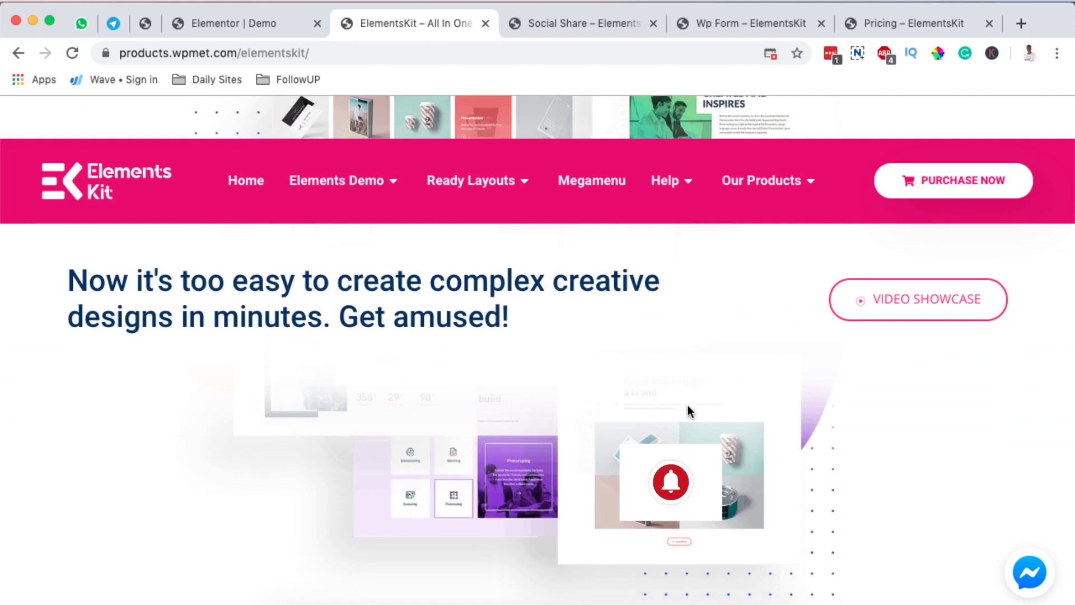
{"action": "scroll", "coordinate": [687, 405], "scroll_direction": "down", "scroll_amount": 2}
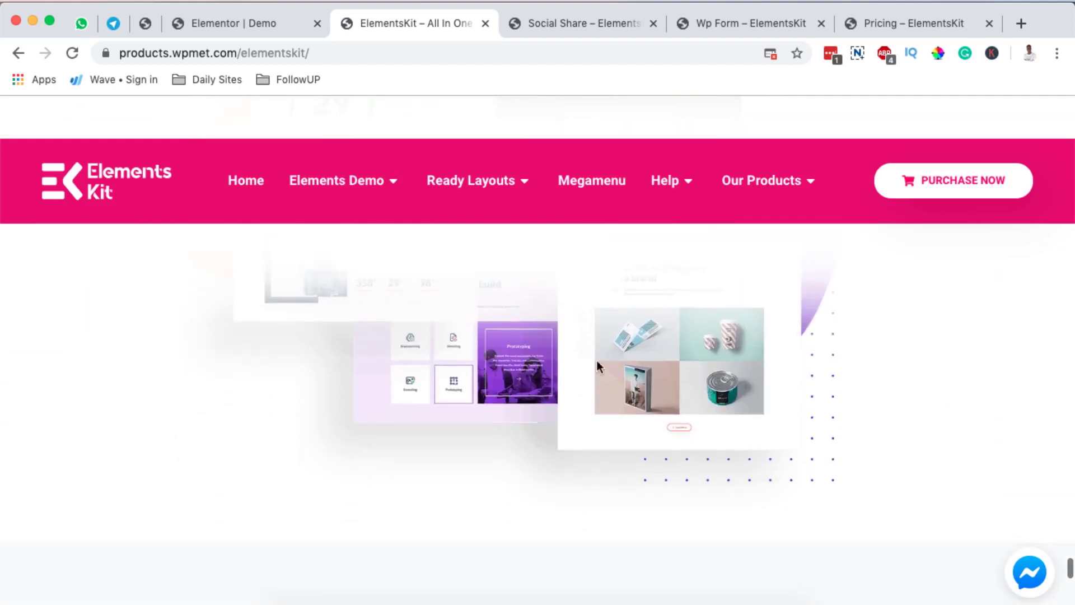